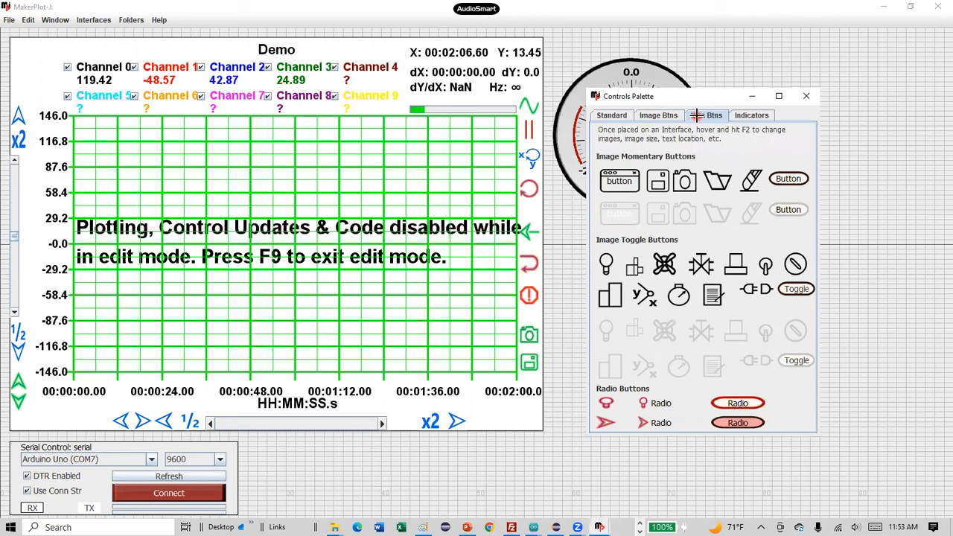
Step: Add an oval momentary image button named ibtnReset with the text Reset just below the Power meter
left_click(615, 116)
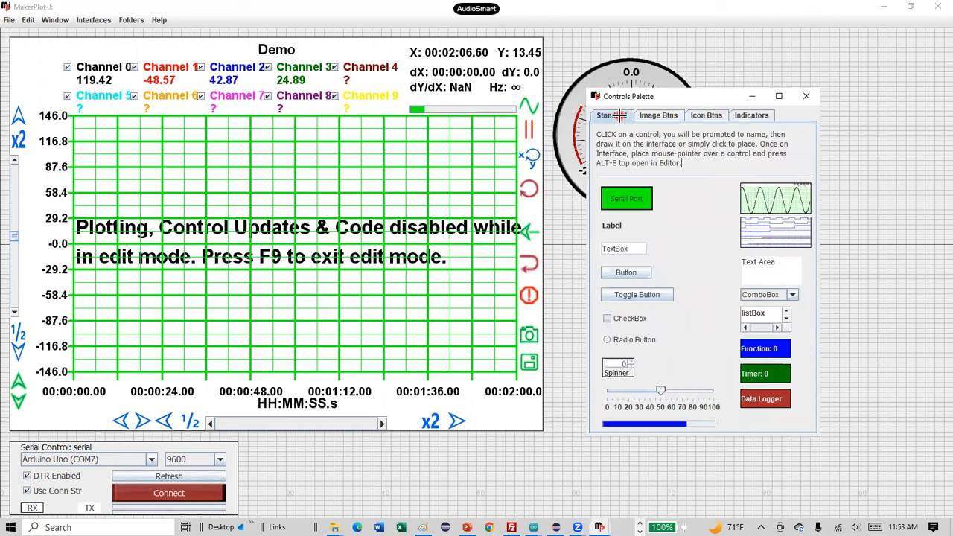
left_click(692, 119)
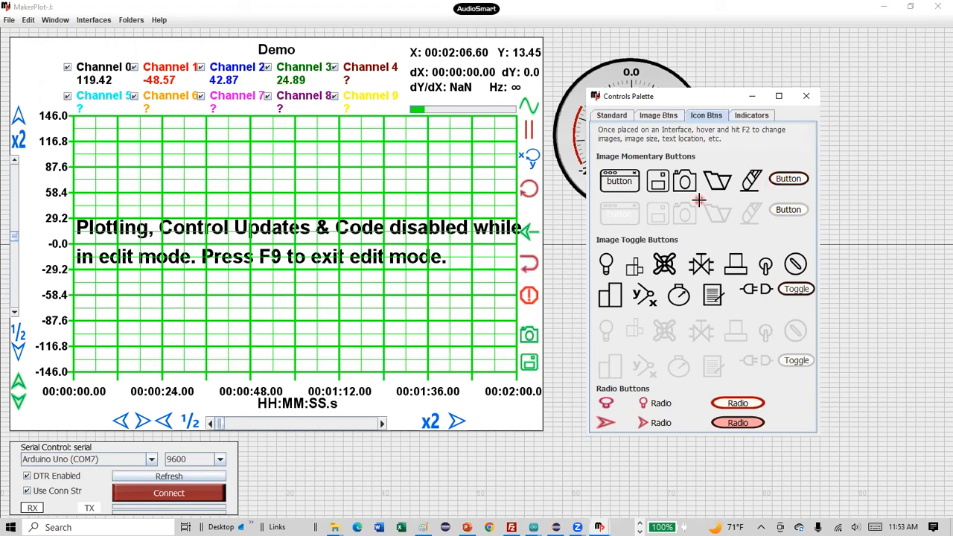
left_click(786, 177)
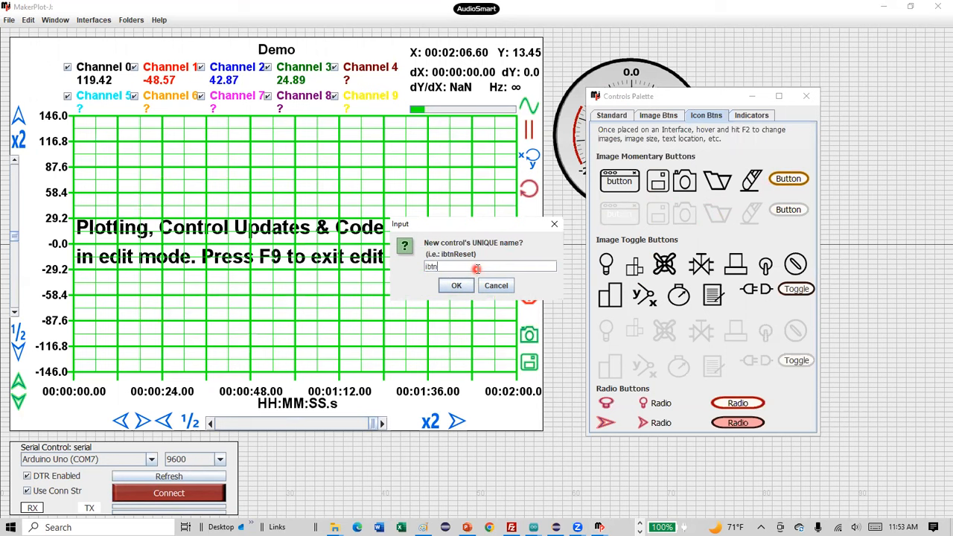
type("Reset")
key("Return")
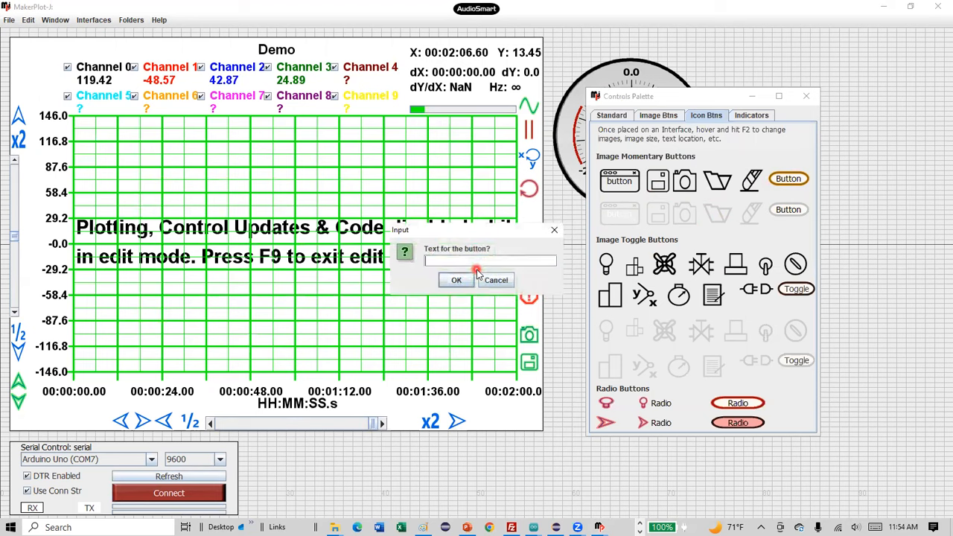
type("Reset")
key("Return")
left_click_drag(562, 234, 650, 262)
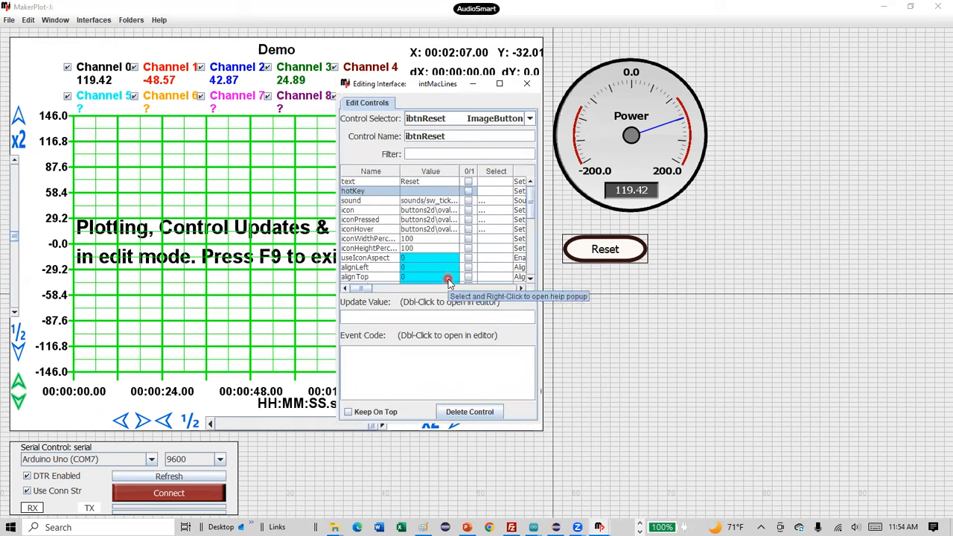
left_click(634, 304)
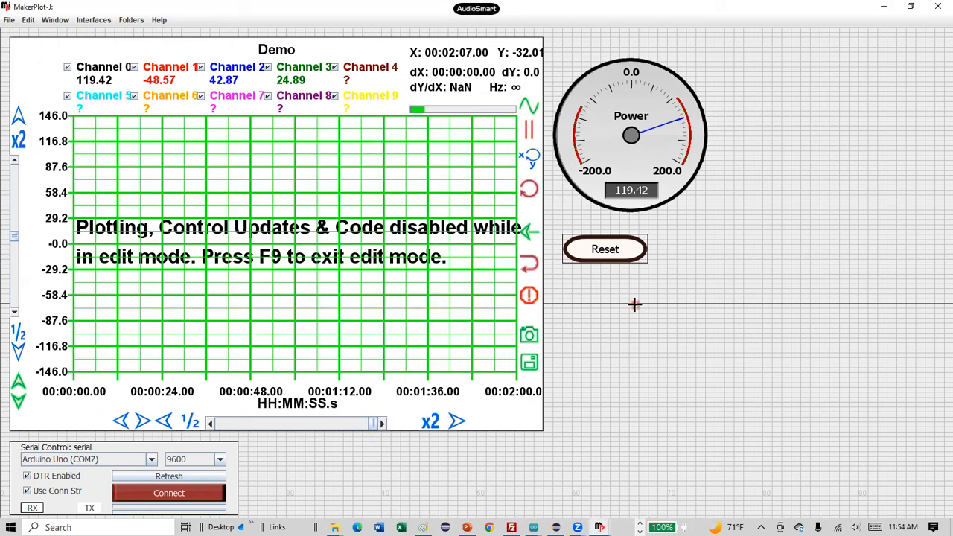
Step: Examine the control properties of the Reset button and the Power meter, including the meter's update value
left_click(611, 257)
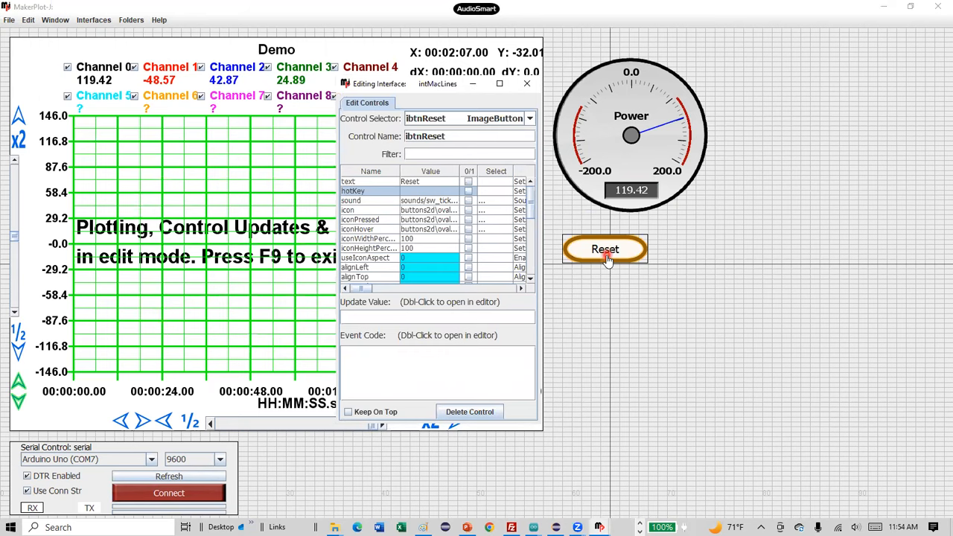
left_click(625, 164)
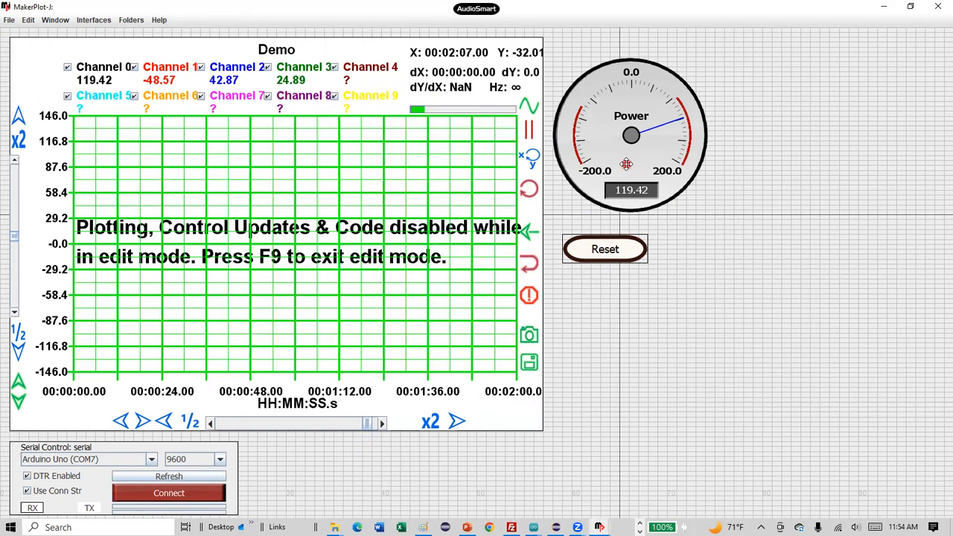
left_click(626, 164)
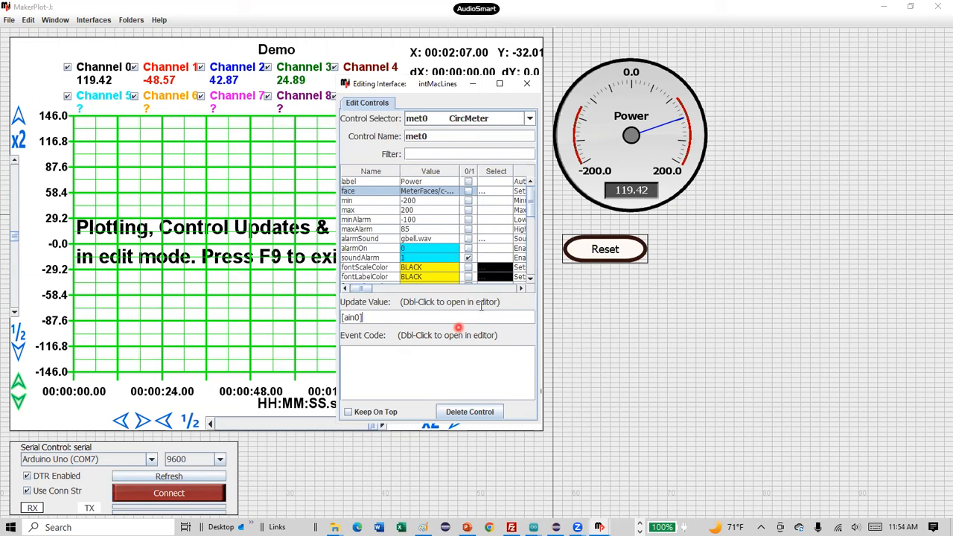
Step: Open the Reset button's event code in the full code editor and begin it with "!plot."
left_click(600, 251)
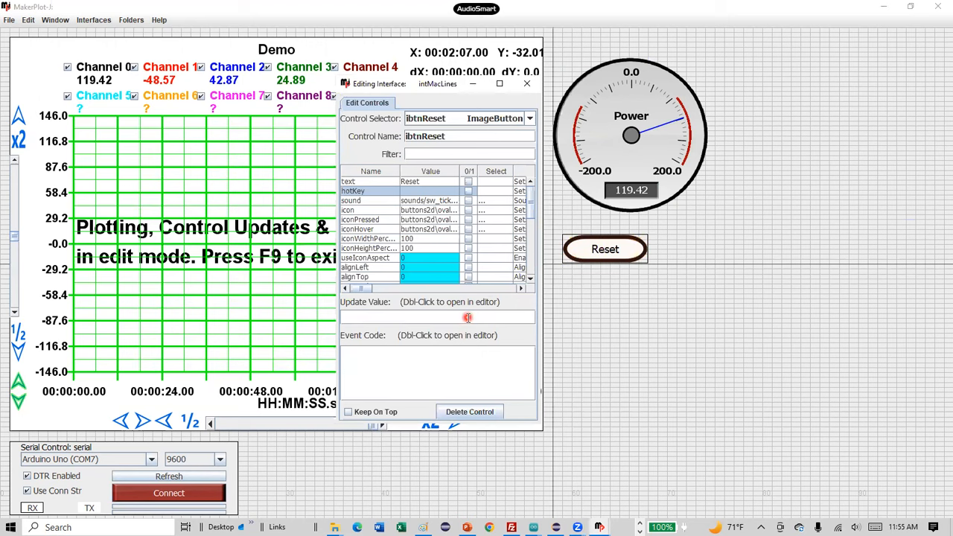
left_click(455, 355)
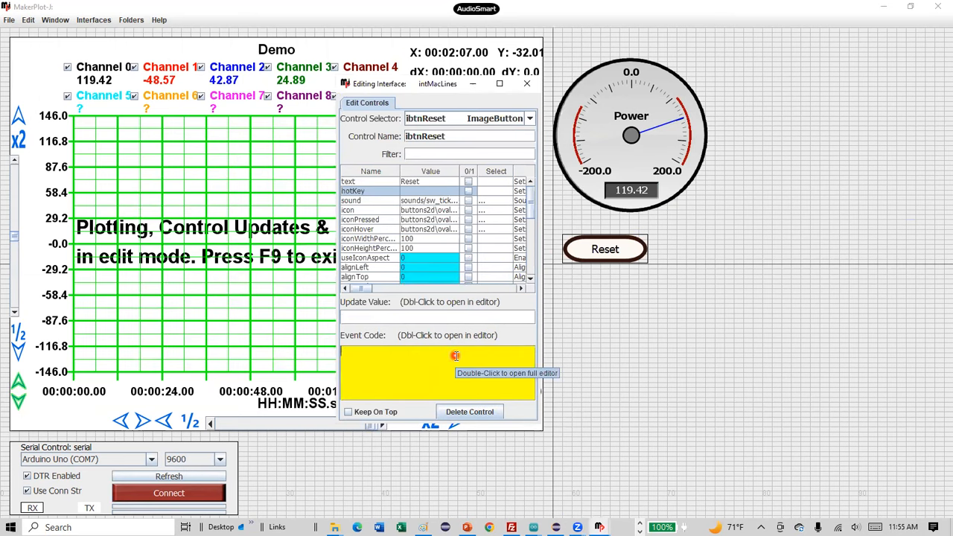
double_click(455, 358)
left_click(289, 246)
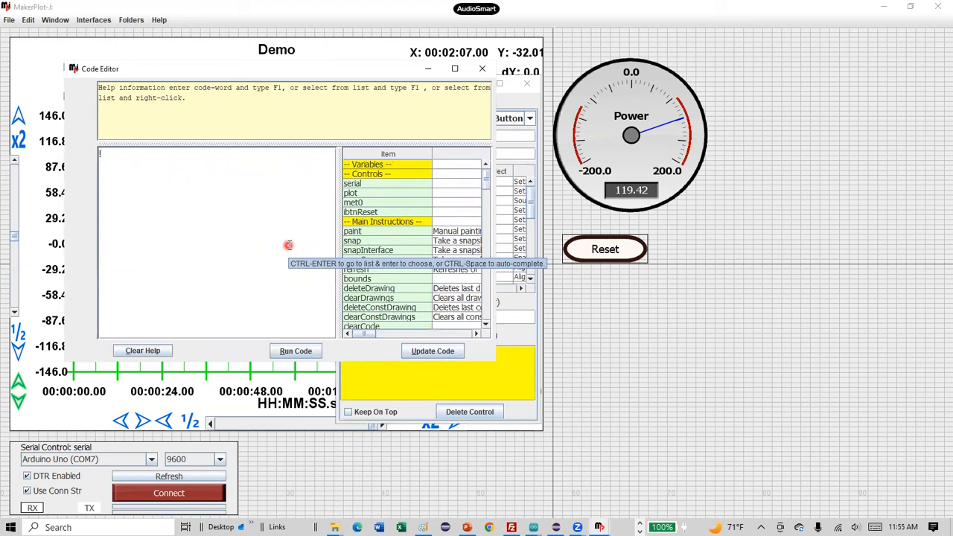
double_click(364, 195)
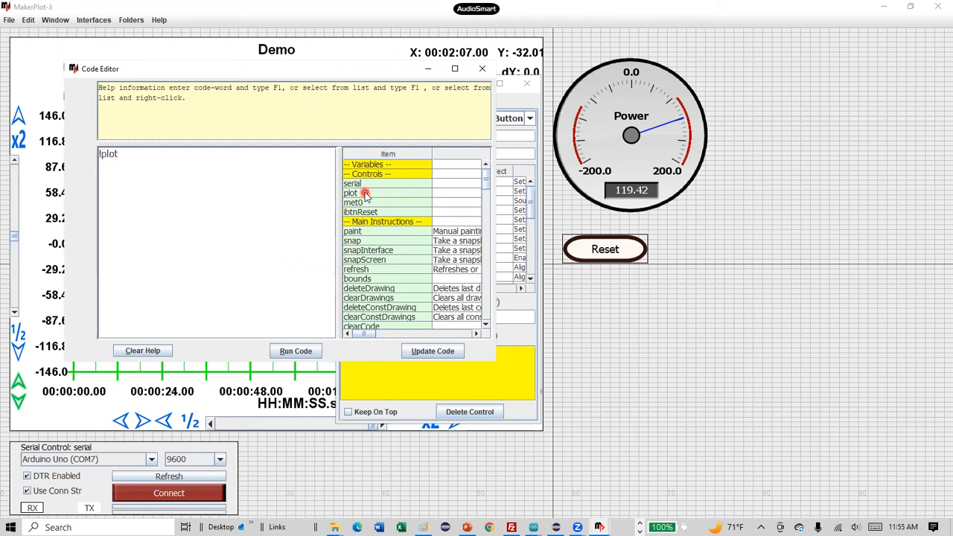
type(".")
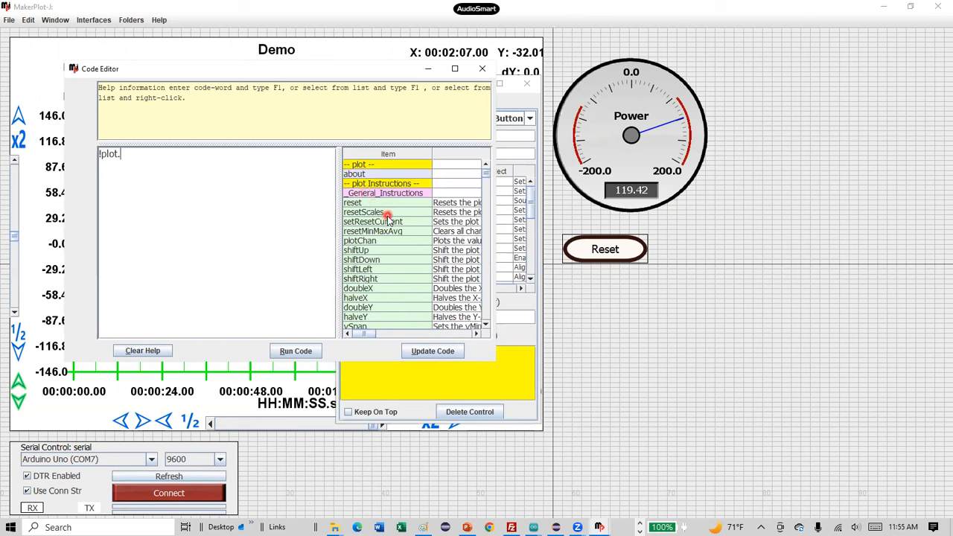
Step: Look through the plot control's available instructions, values and properties in the code editor
scroll(410, 219, "down", 4)
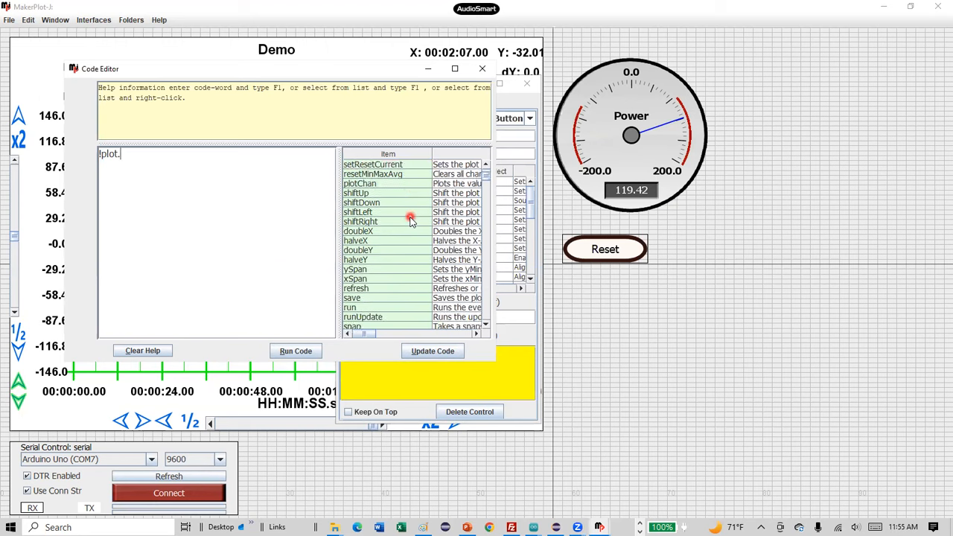
scroll(410, 220, "down", 7)
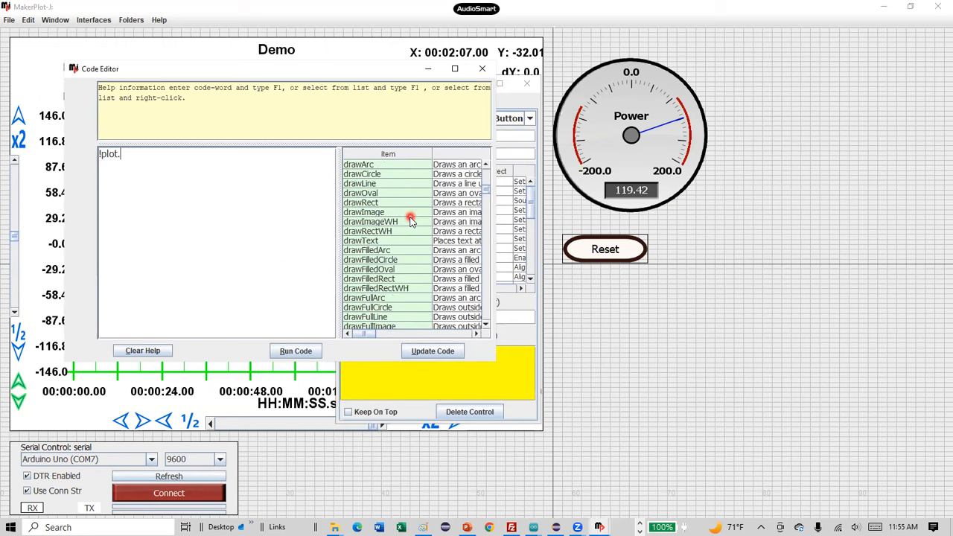
scroll(410, 219, "down", 10)
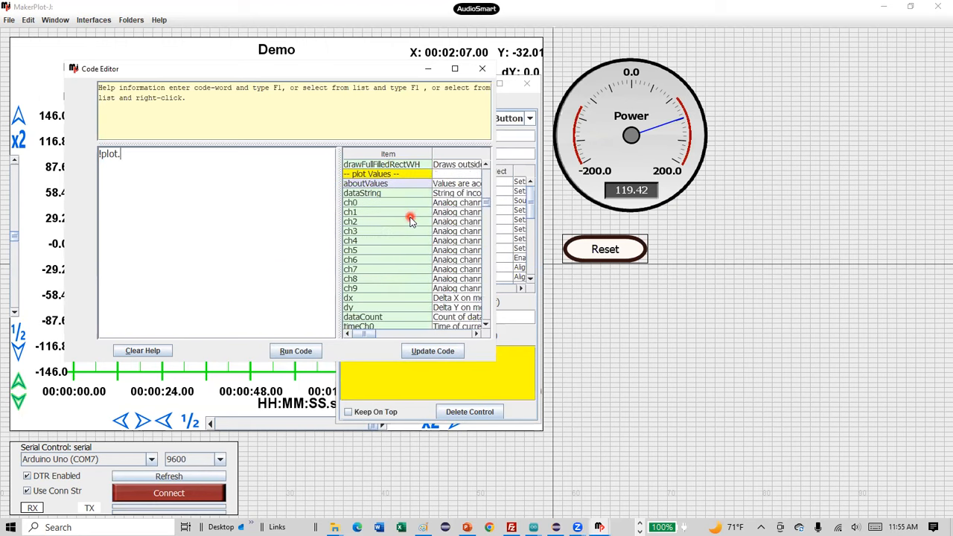
scroll(410, 219, "down", 10)
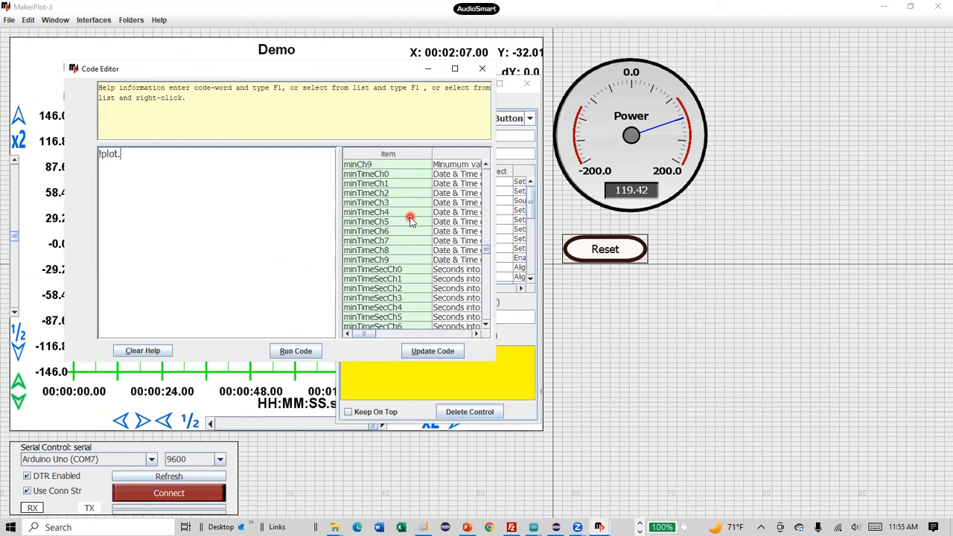
scroll(410, 220, "down", 2)
scroll(410, 220, "down", 3)
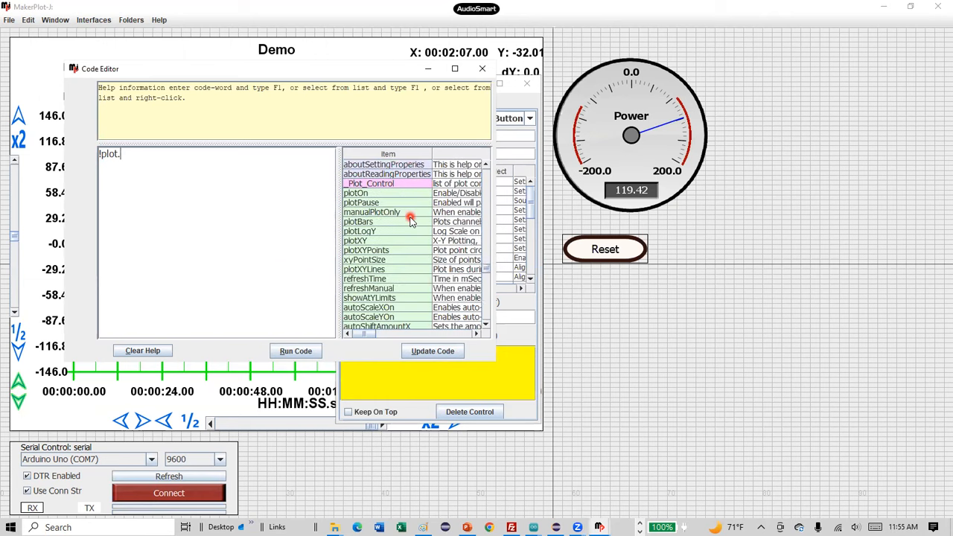
scroll(410, 220, "down", 4)
scroll(410, 220, "down", 8)
scroll(410, 220, "up", 15)
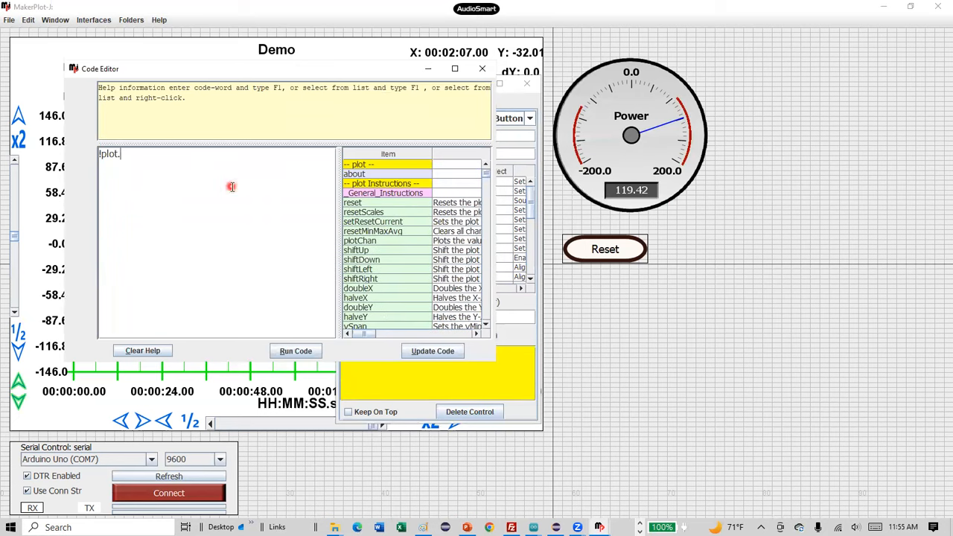
Step: Complete the instruction as "!plot.reset" and update the Reset button's event code with it
type("rese")
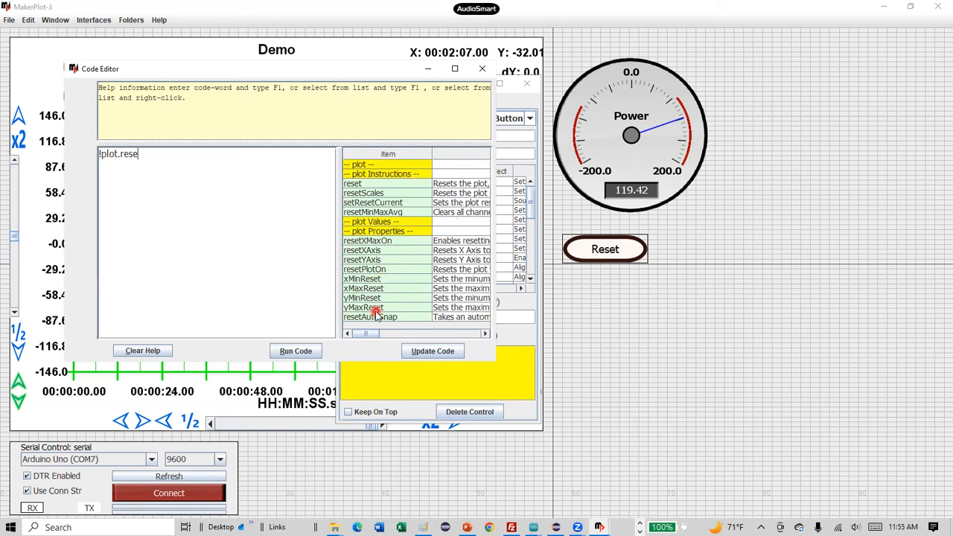
type("t")
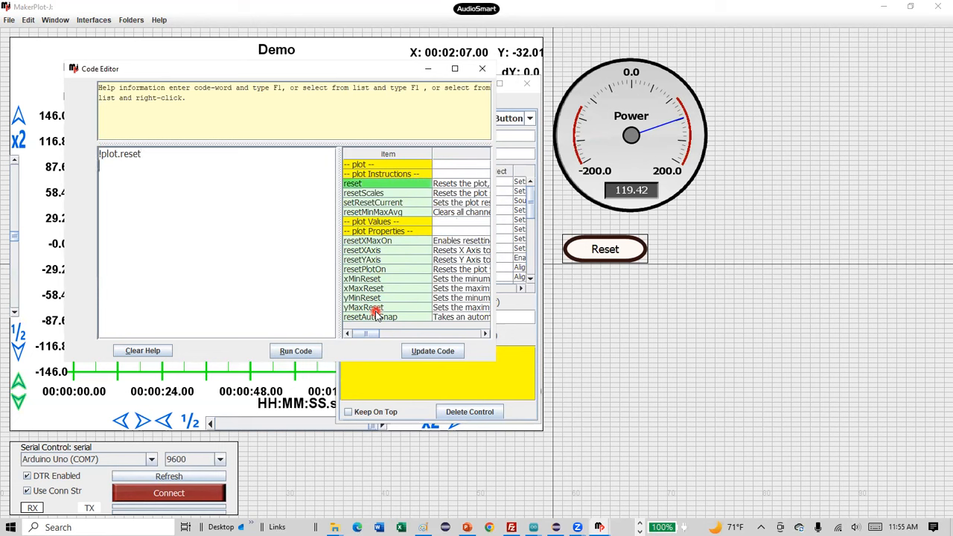
left_click(445, 352)
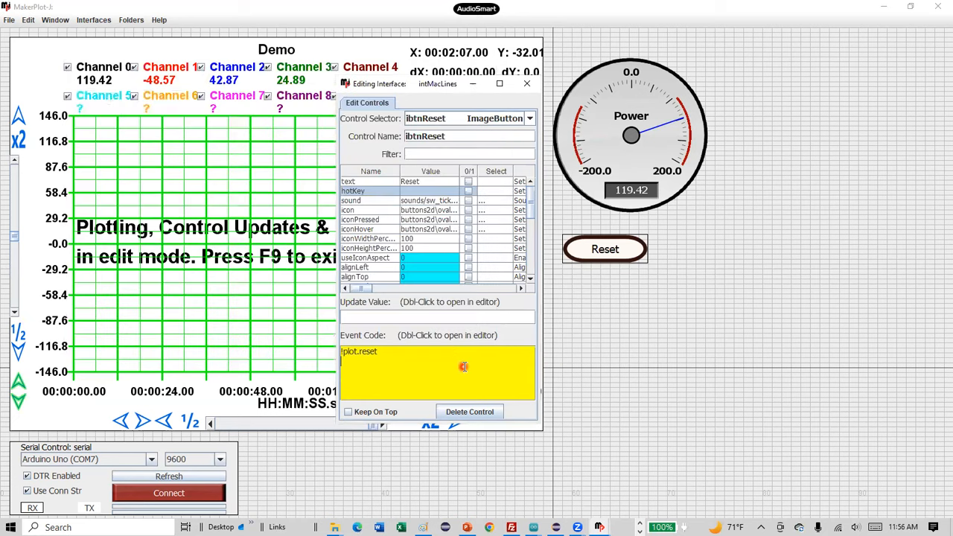
Step: Close the control editor, leave edit mode and connect to the Arduino Uno on COM7 at 9600 baud
left_click(667, 360)
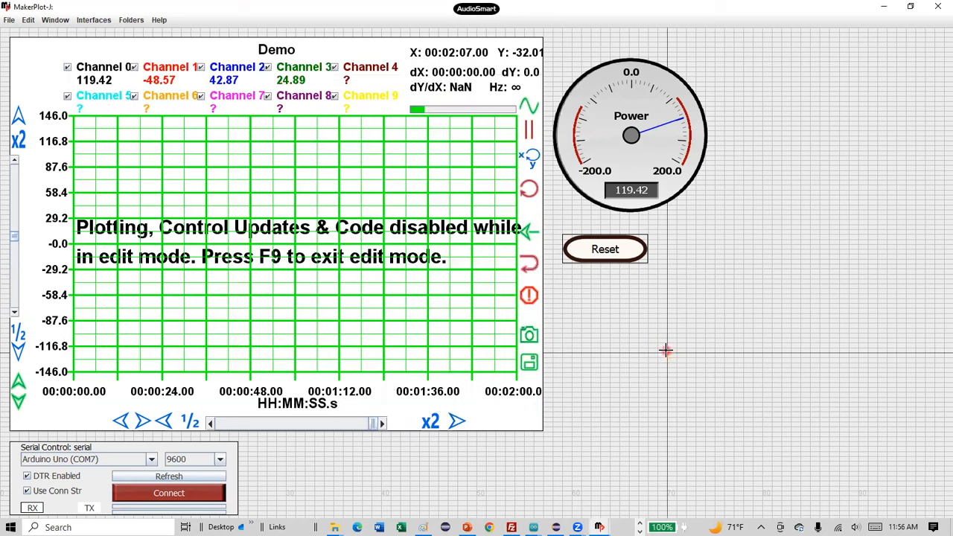
left_click(665, 350)
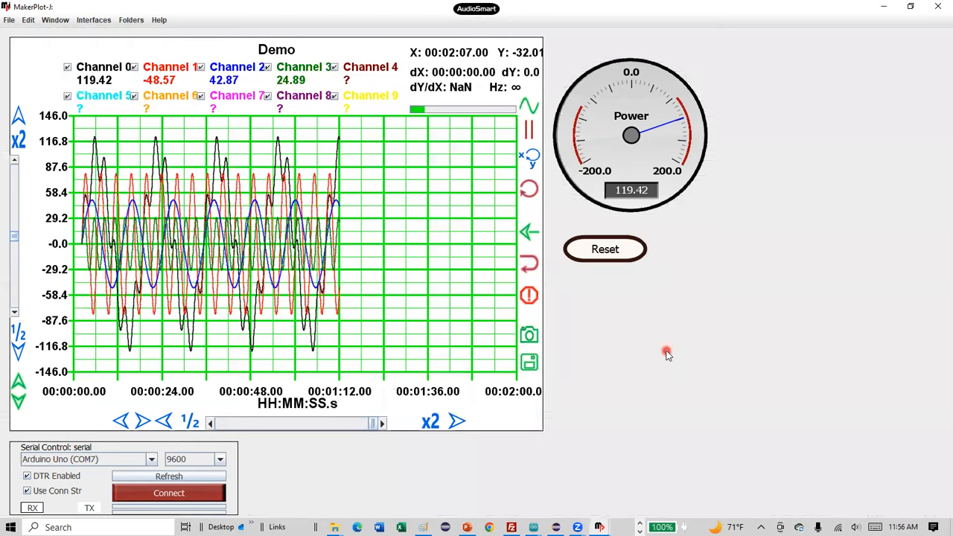
left_click(199, 494)
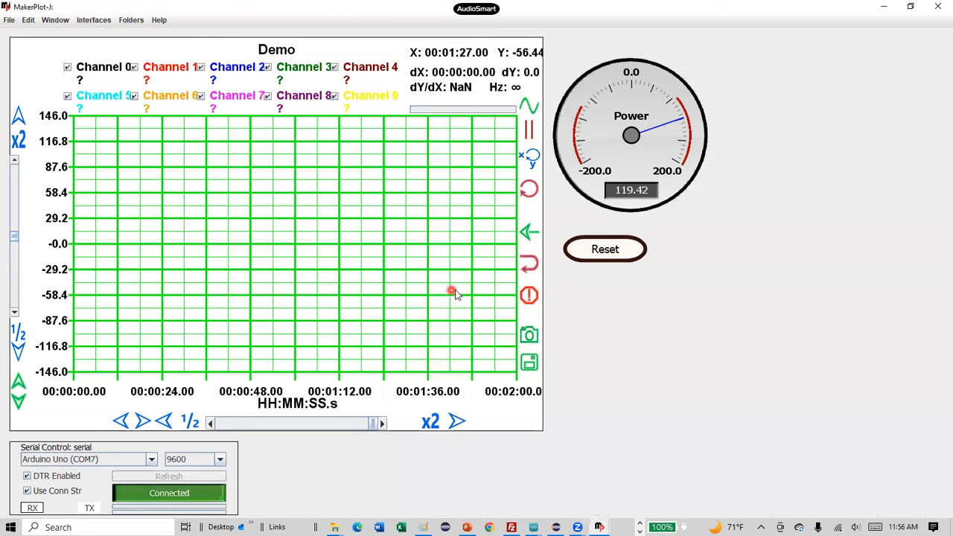
Step: Test the new Reset button by resetting the live plot several times
left_click(598, 251)
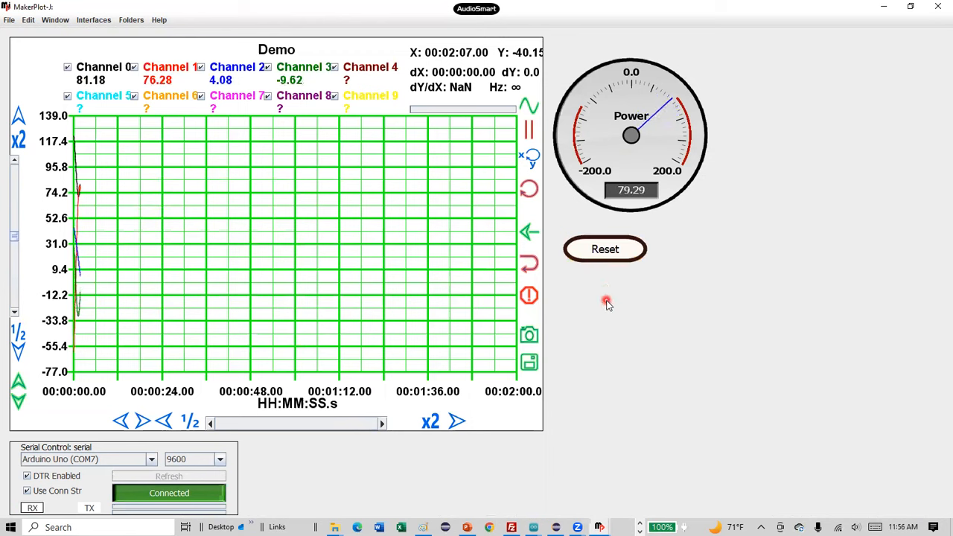
left_click(607, 257)
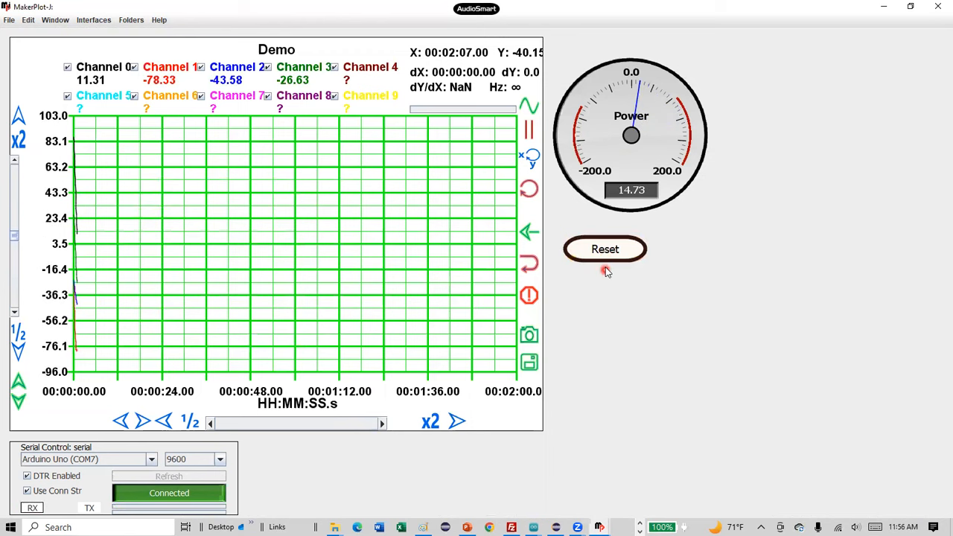
left_click(606, 253)
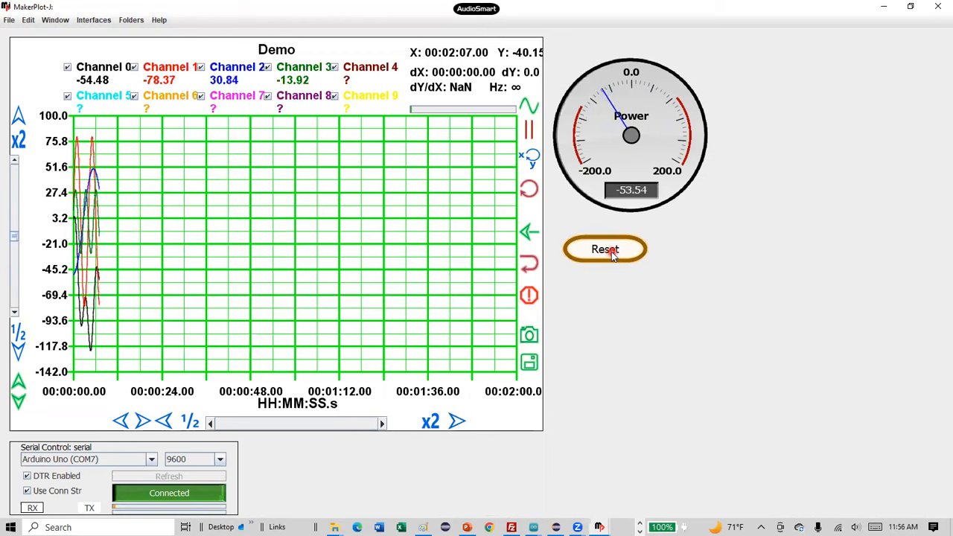
left_click(611, 250)
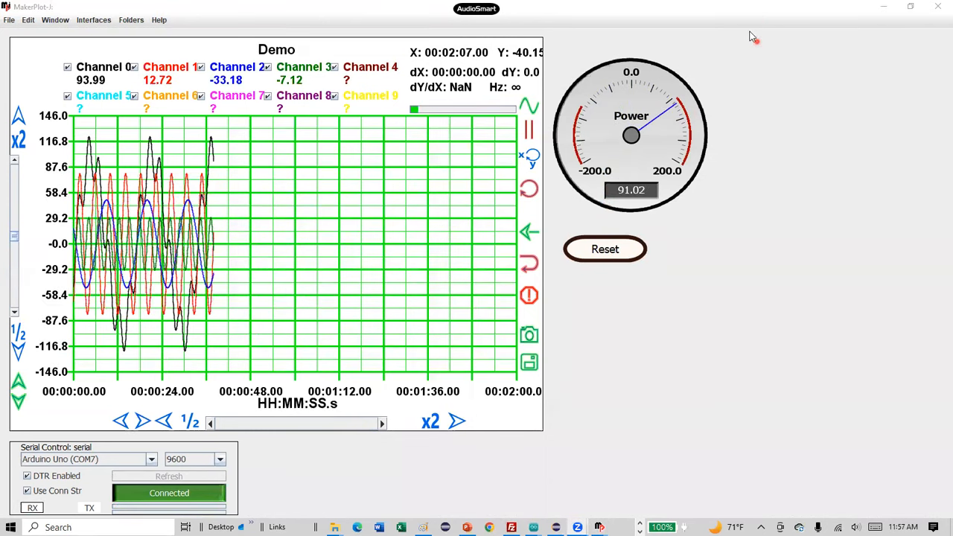
Step: Add an oval momentary image button named ibtnSetScale with the text "Set Scale" beside the Reset button
left_click(757, 264)
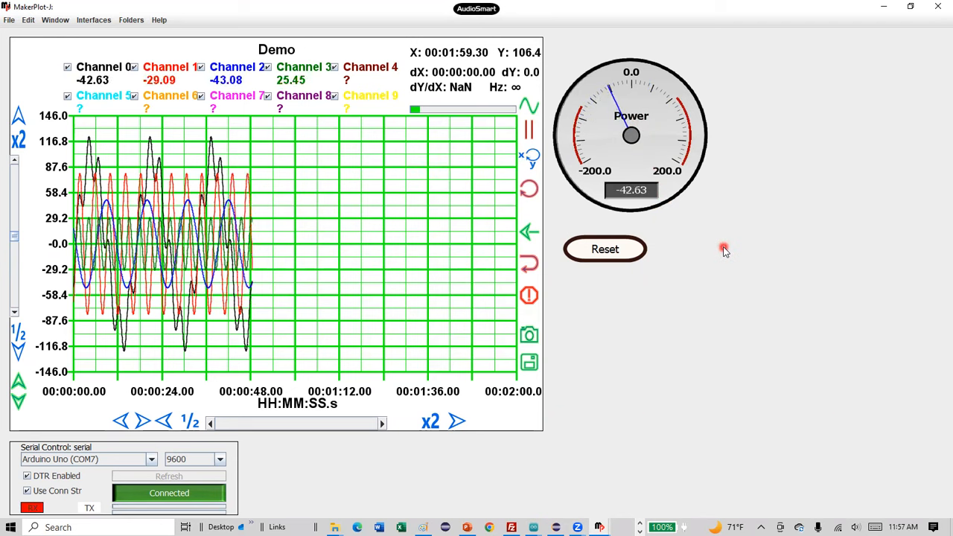
key("F3")
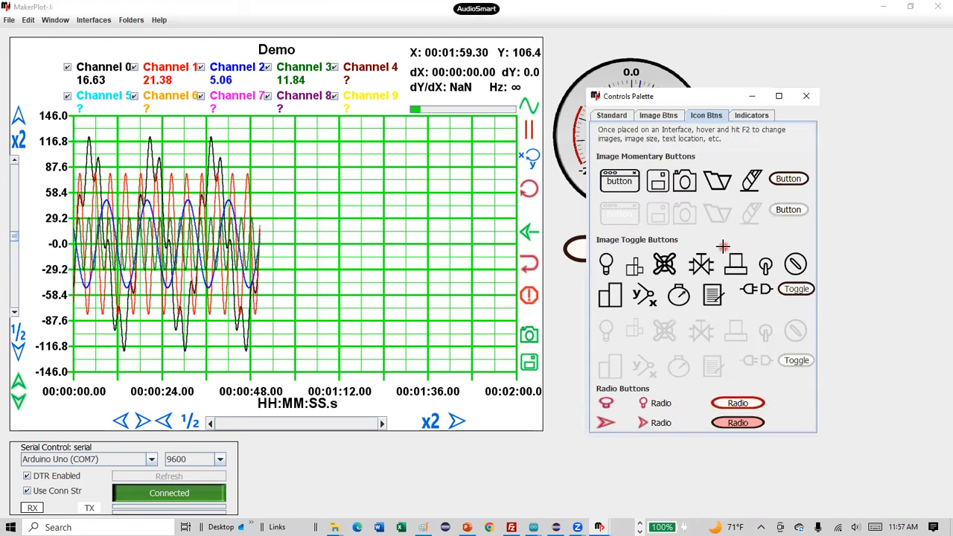
left_click(774, 184)
key("Right")
type("SetScale")
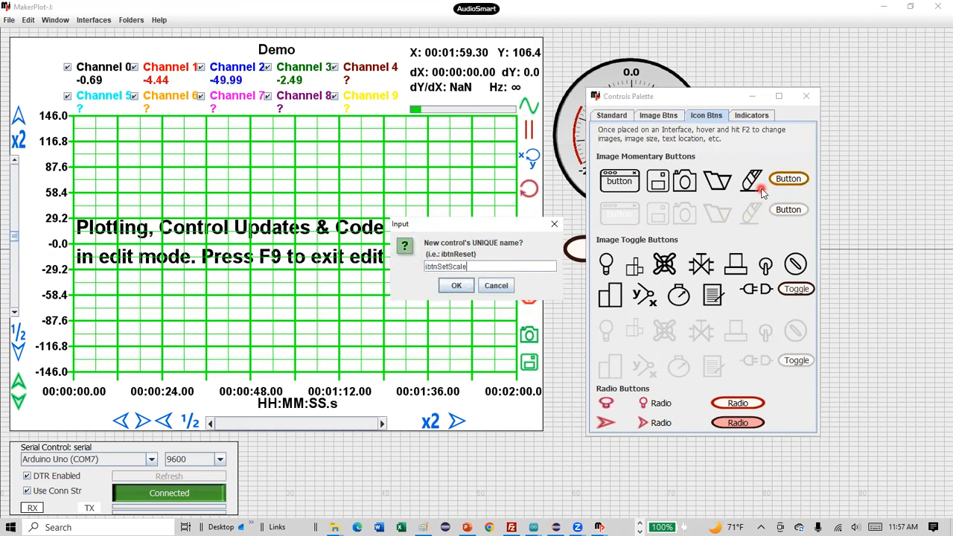
key("Return")
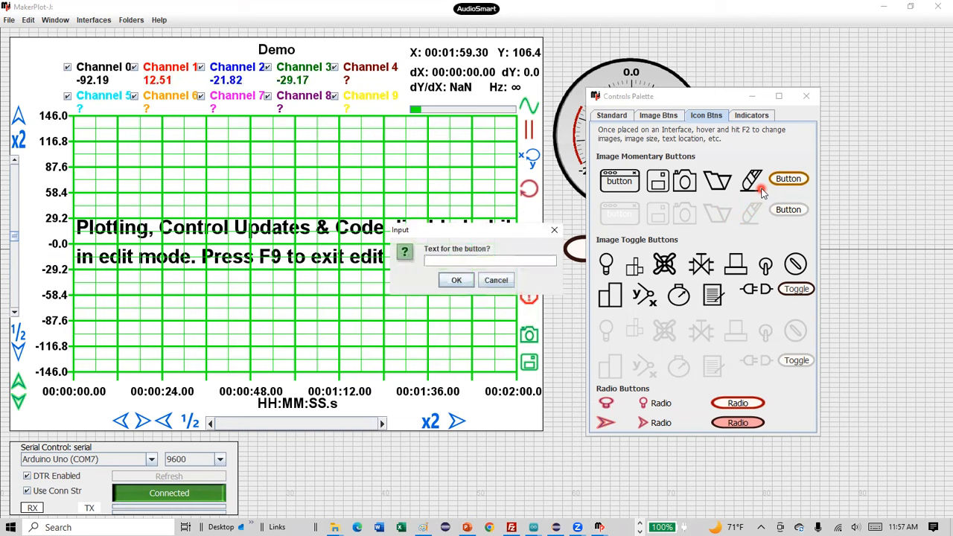
type("Set Scale")
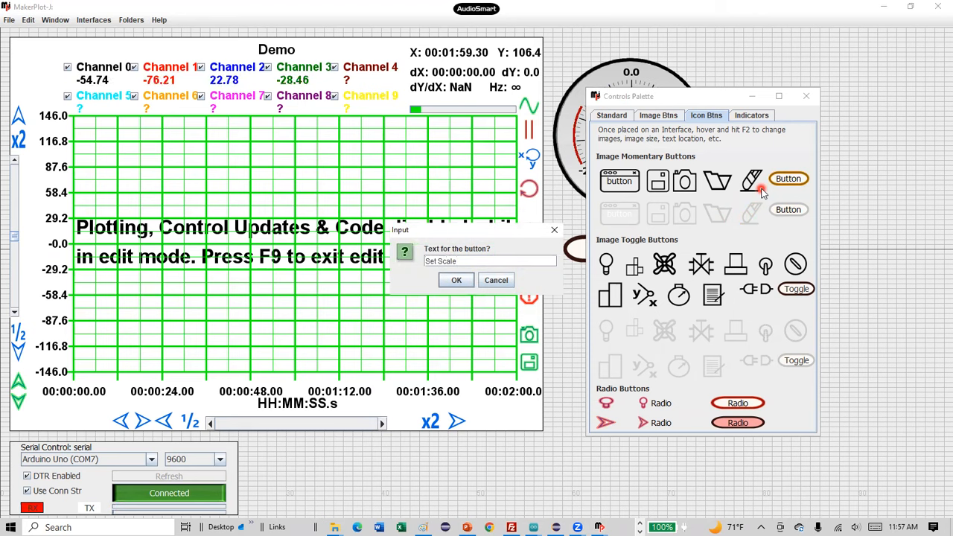
key("Return")
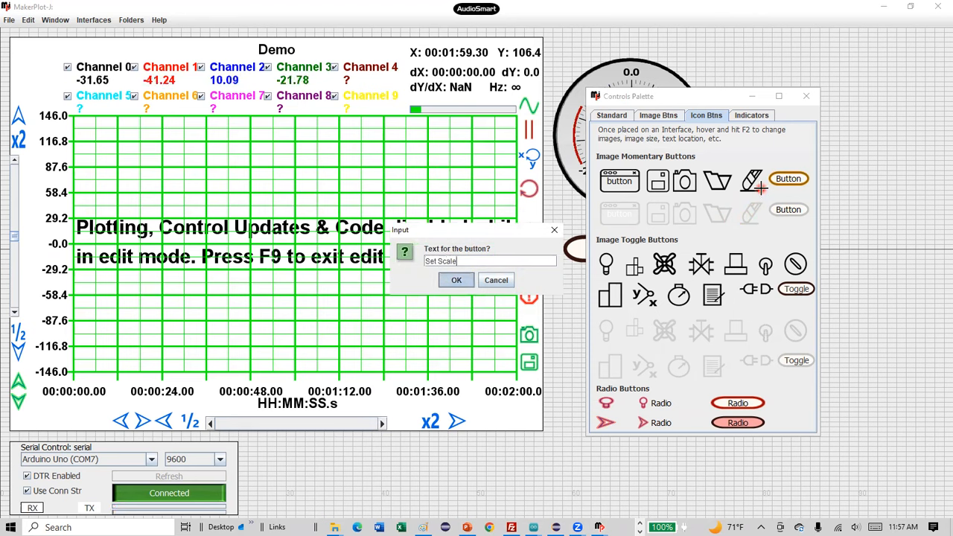
left_click_drag(676, 235, 771, 264)
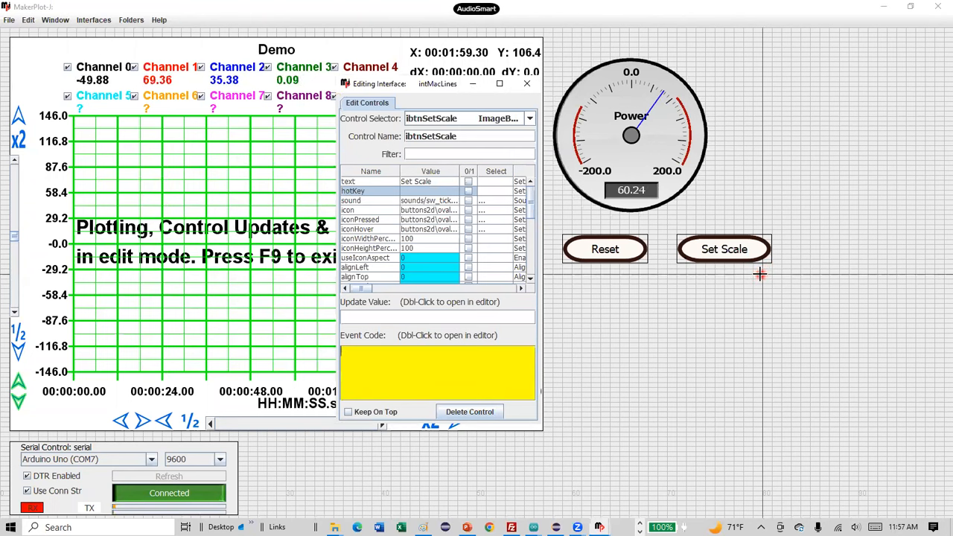
mouse_move(774, 242)
left_mouse_down()
mouse_move(794, 249)
mouse_move(741, 250)
mouse_move(799, 249)
mouse_move(777, 250)
left_mouse_up()
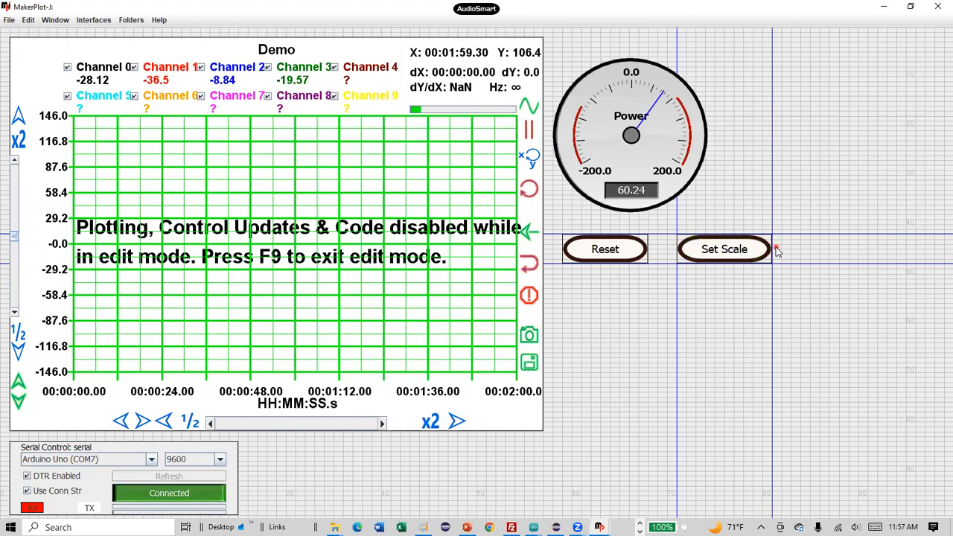
Step: Open the Set Scale button's event code in the code editor
double_click(724, 249)
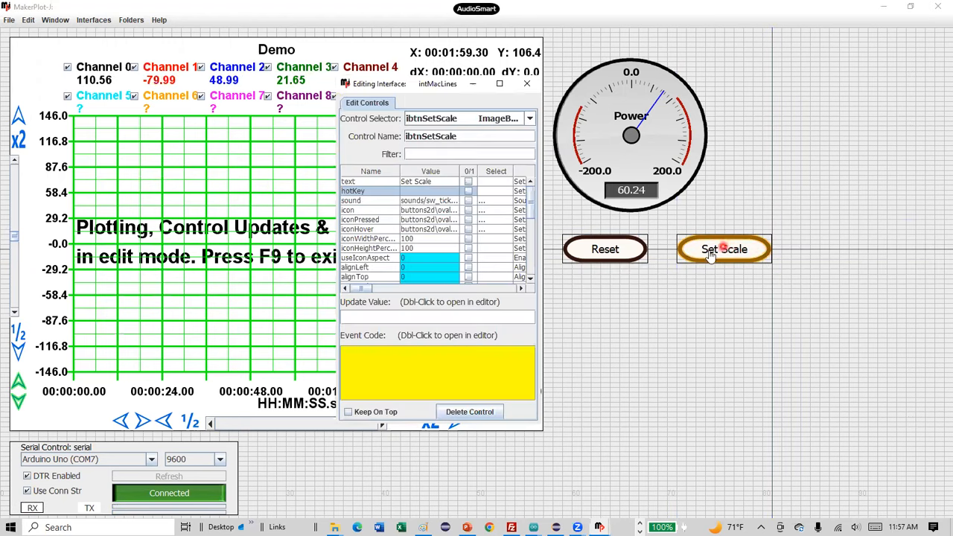
left_click(430, 362)
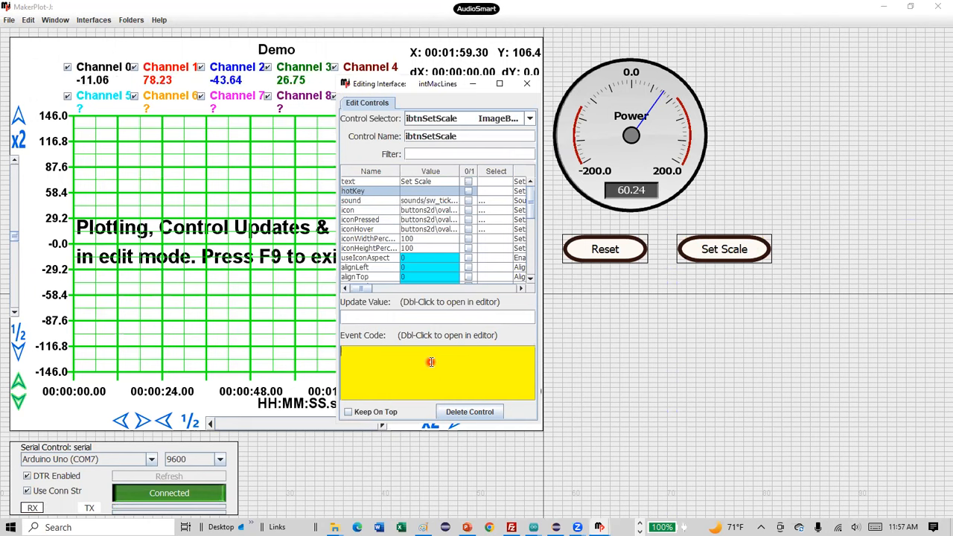
double_click(430, 362)
left_click(288, 232)
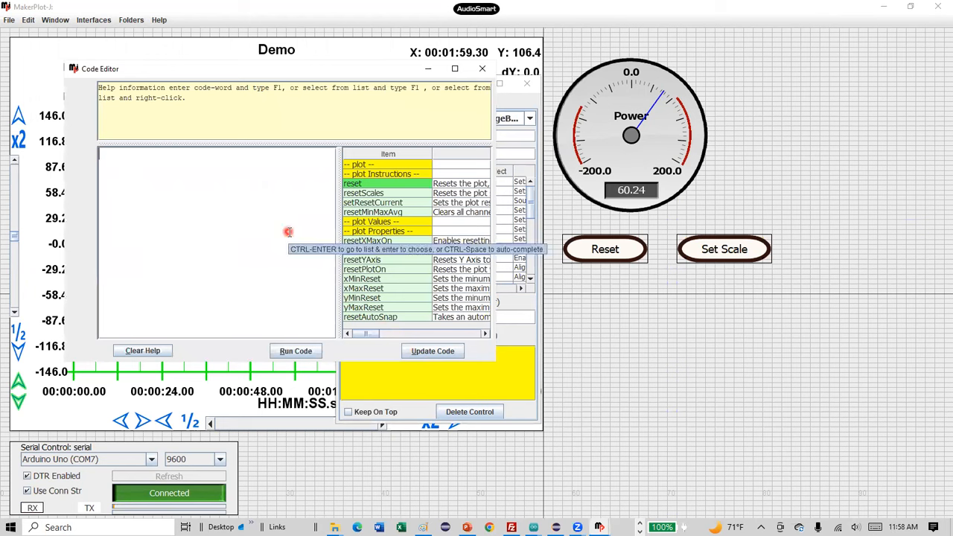
left_click(598, 170)
left_click(147, 190)
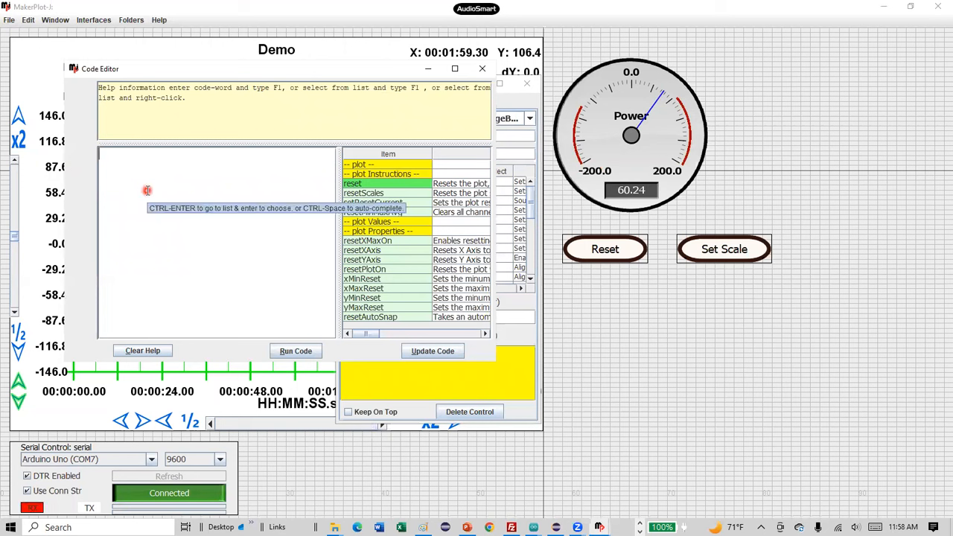
Step: Write the first event code line "!met0.min=[plot.yMin]" to match the meter's minimum to the plot's
type("!")
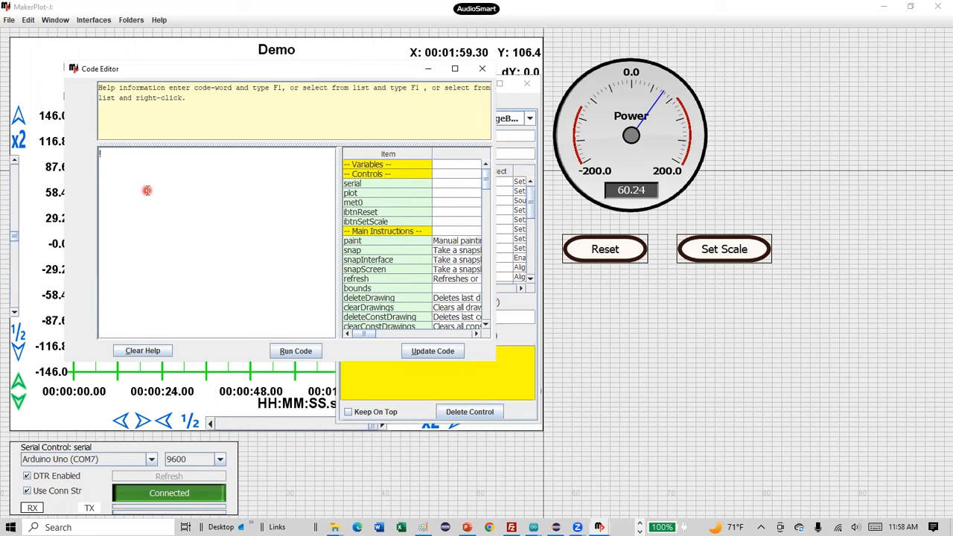
type("me")
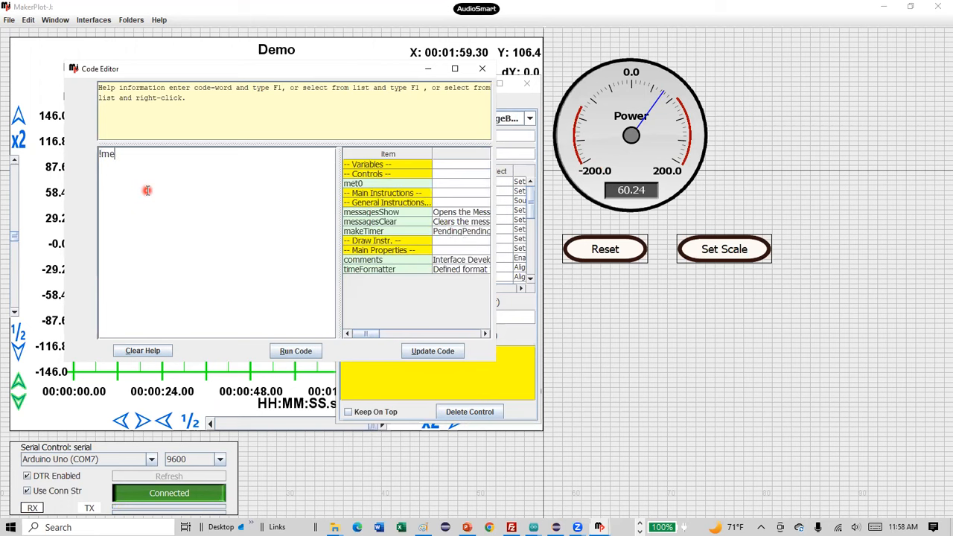
type("t0")
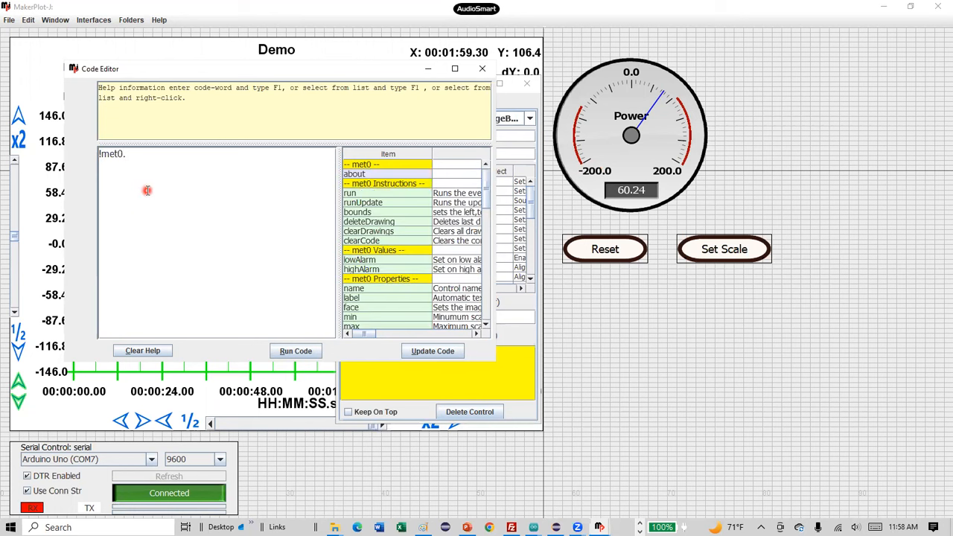
type(".m")
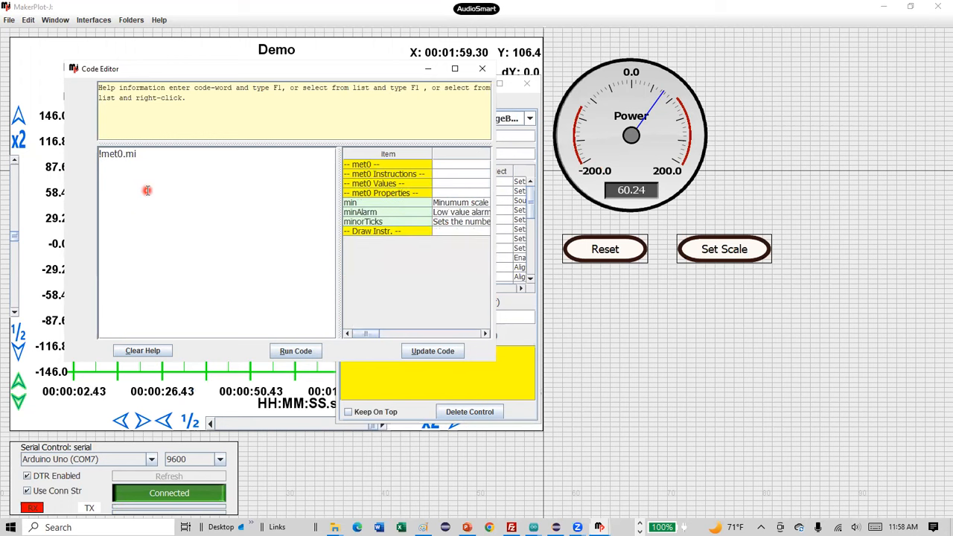
type("in")
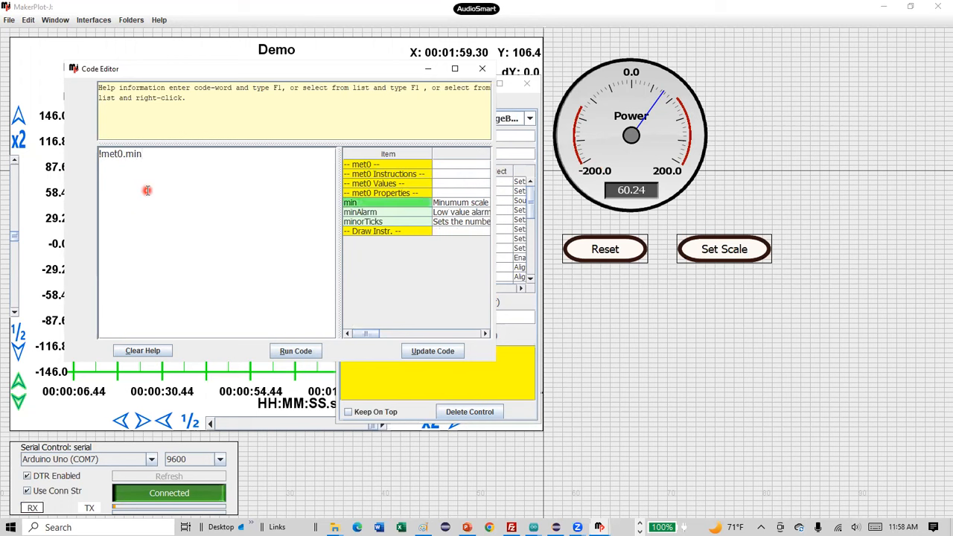
type("=")
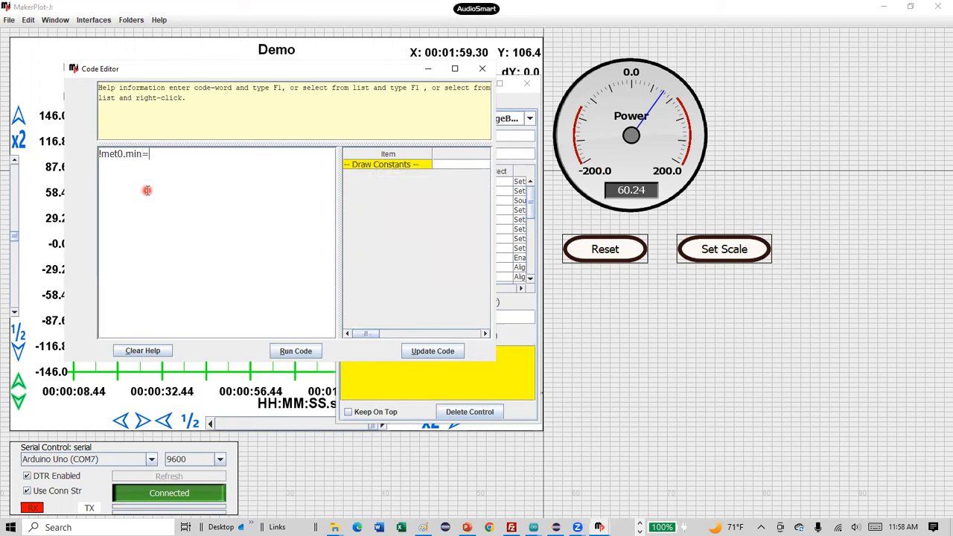
type("[")
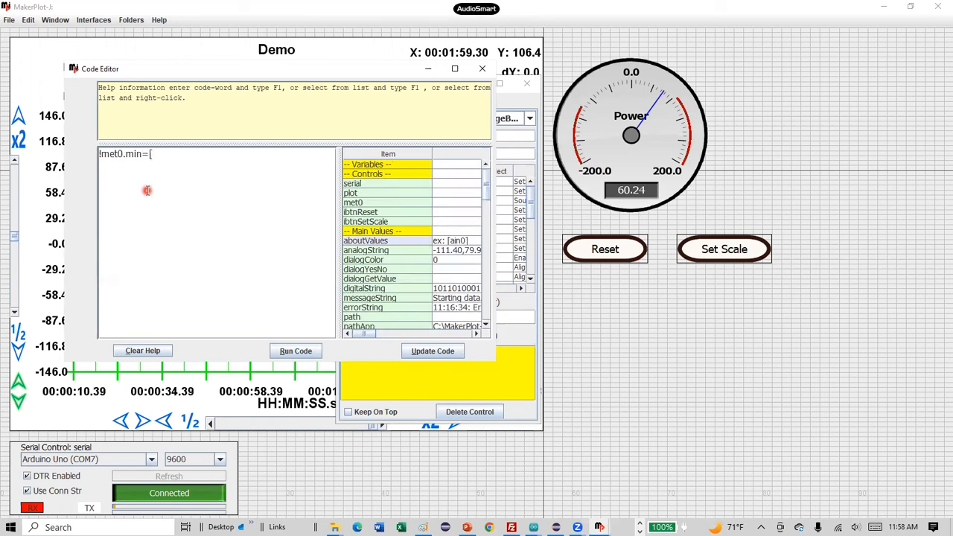
type("plo")
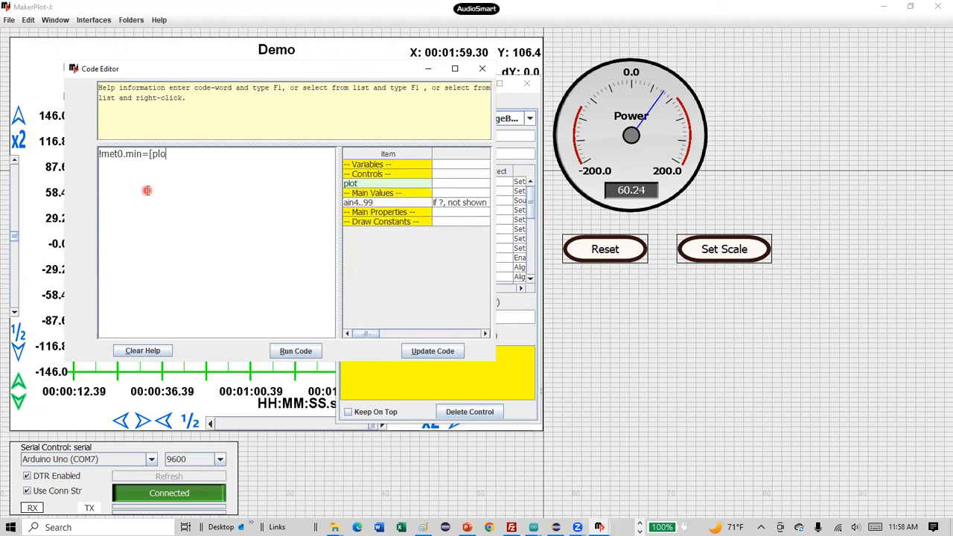
type("t")
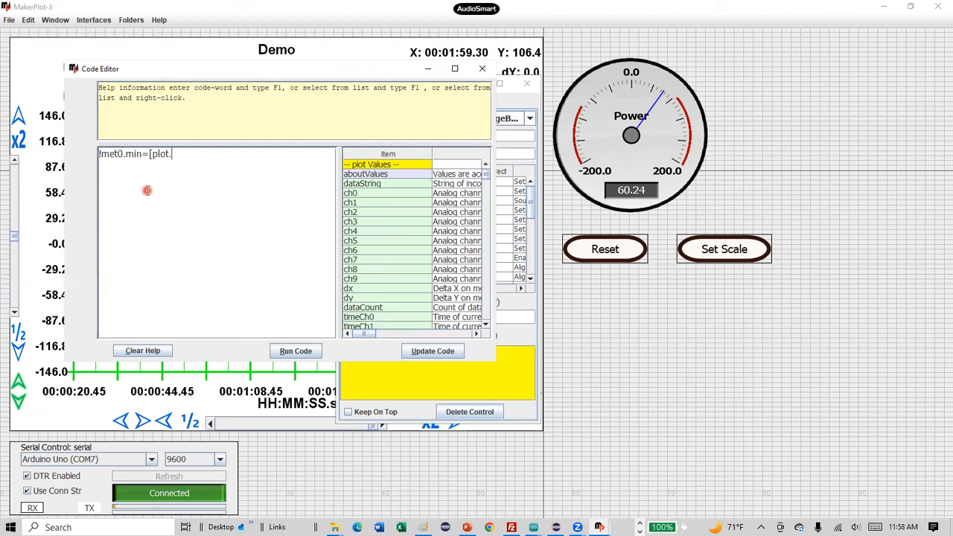
type(".y")
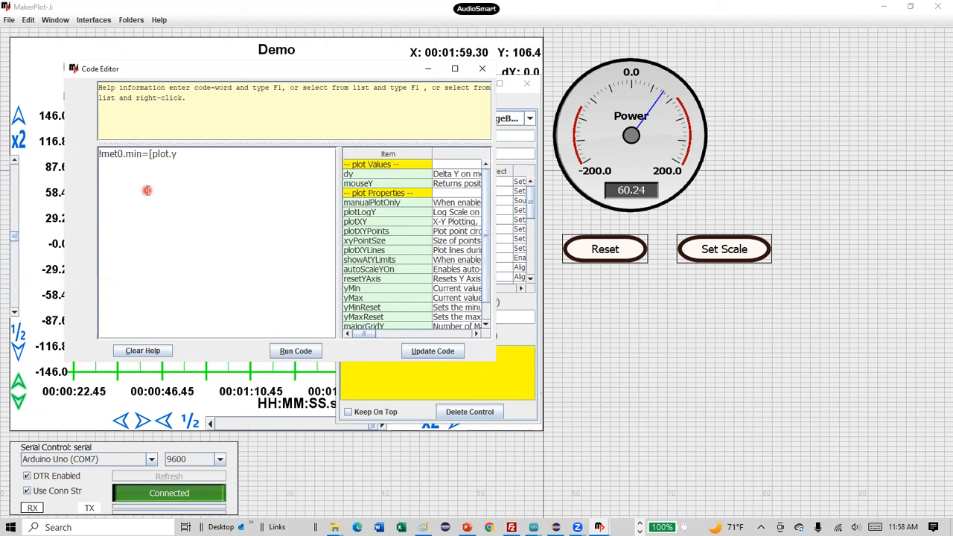
type("m")
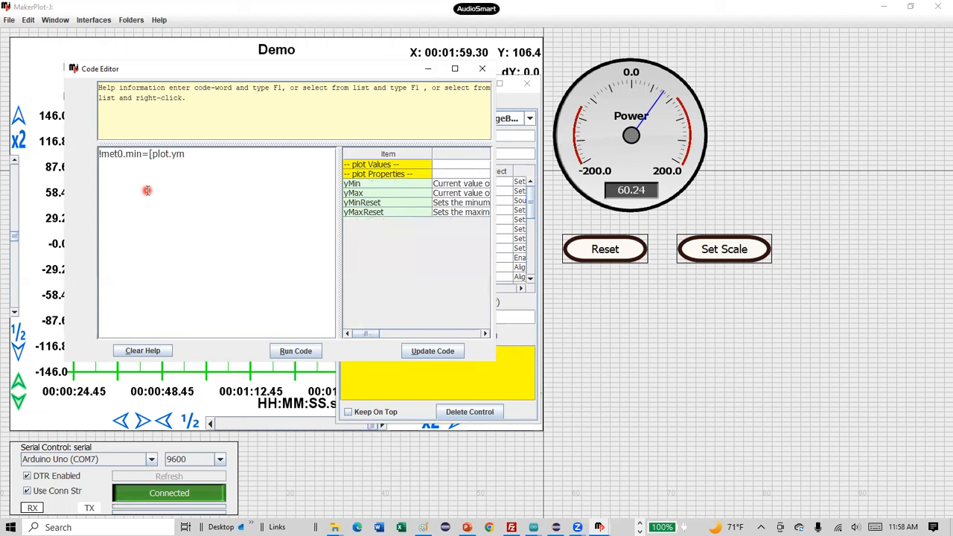
double_click(359, 185)
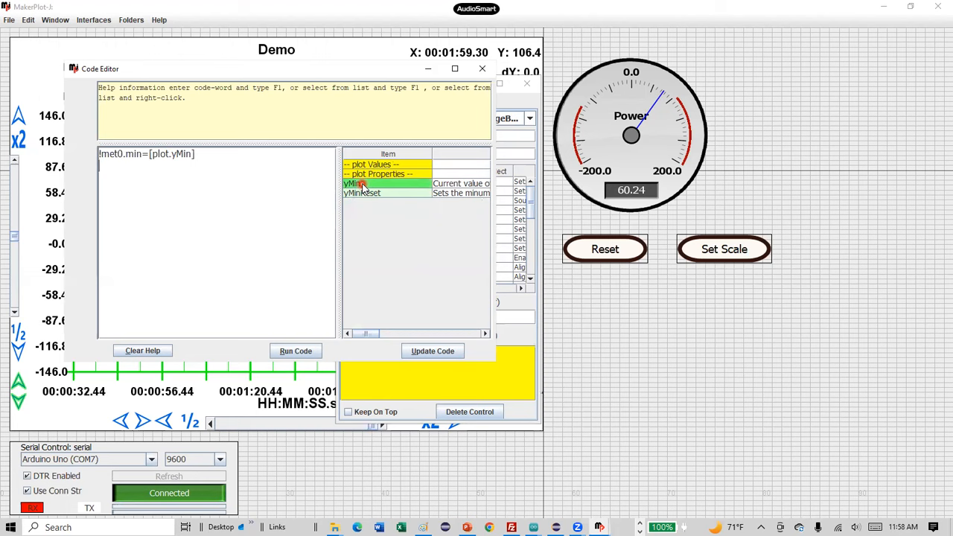
Step: Add the second line "!met0.max=[plot.yMax]" and update the Set Scale button's event code
key("Return")
type("!met0.")
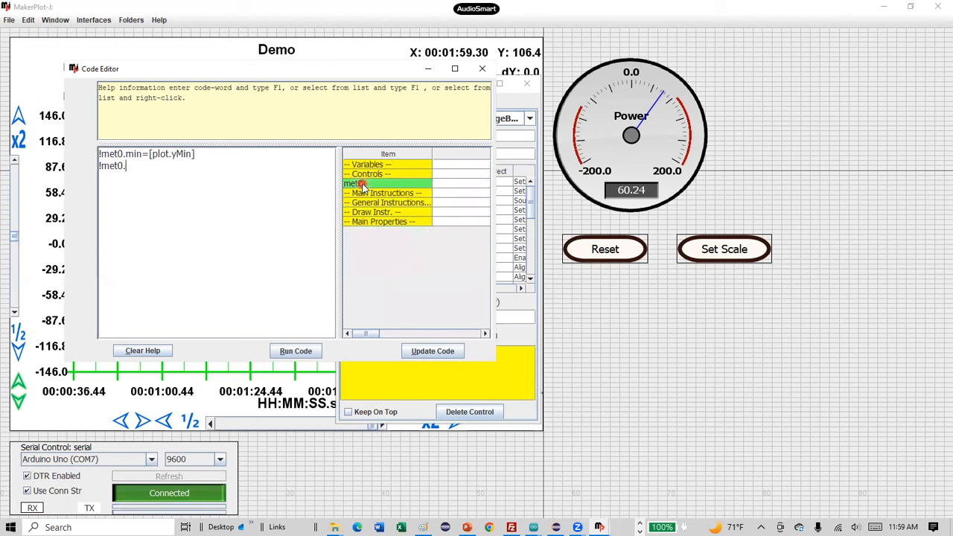
type("max")
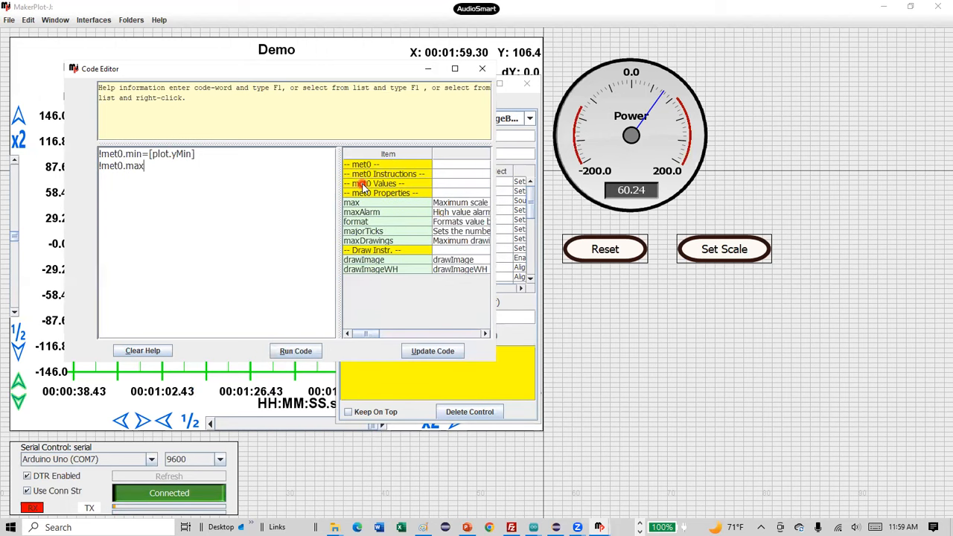
type("=[plot")
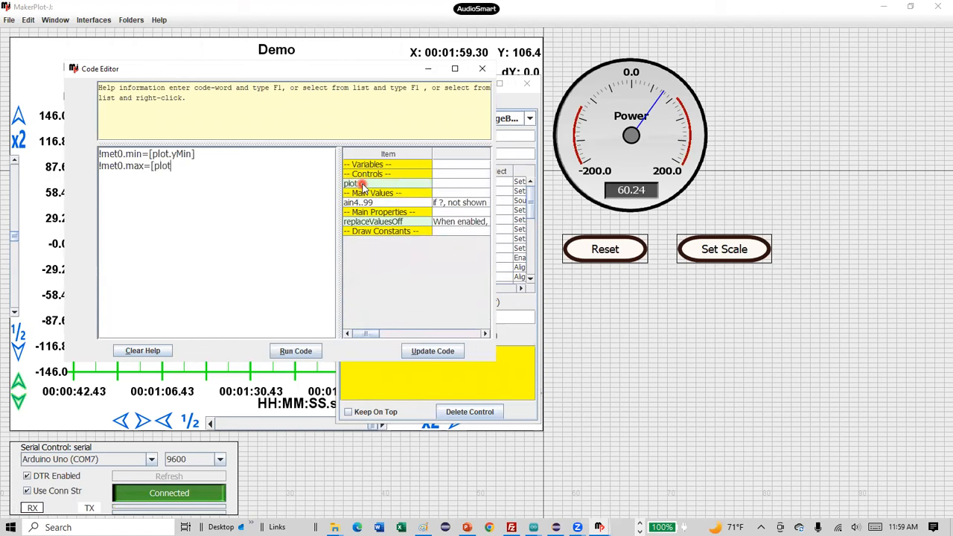
type(".")
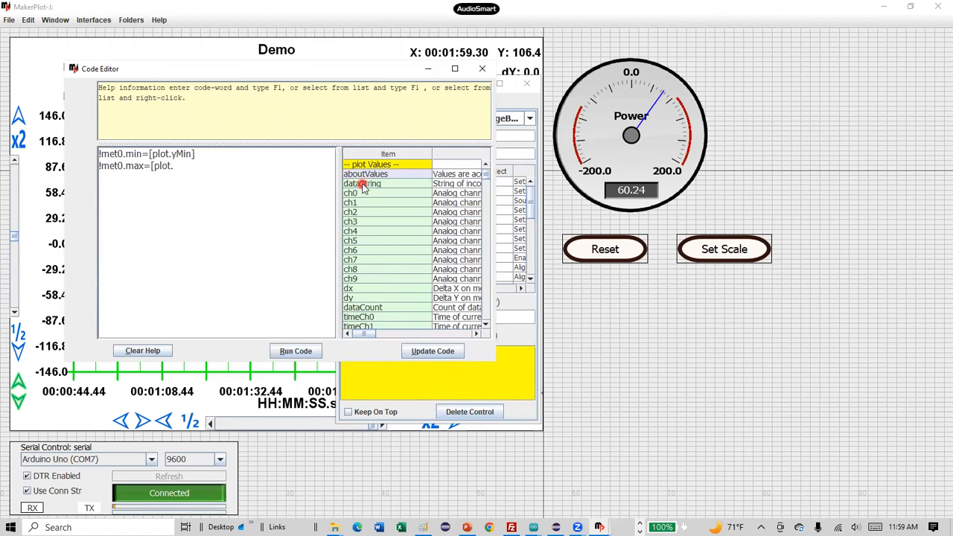
type("yM")
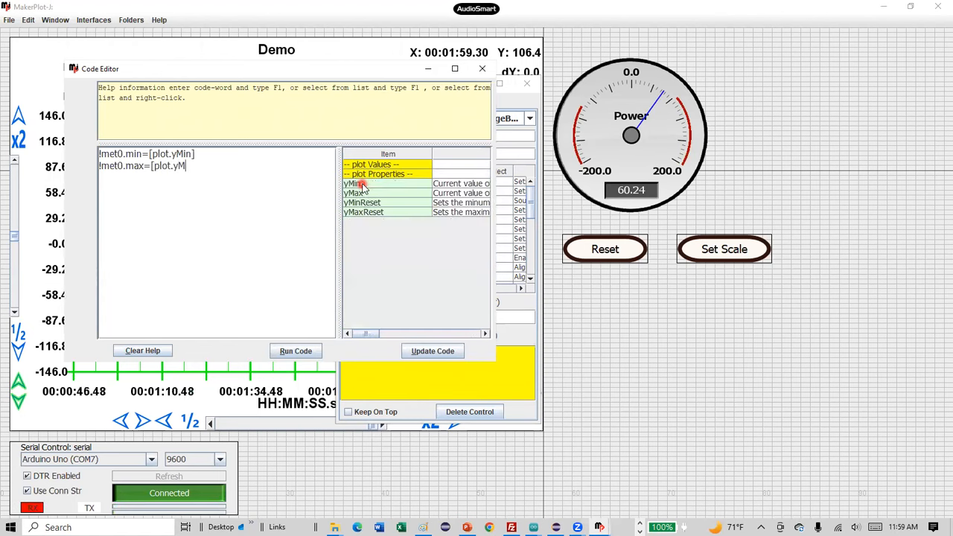
type("ax")
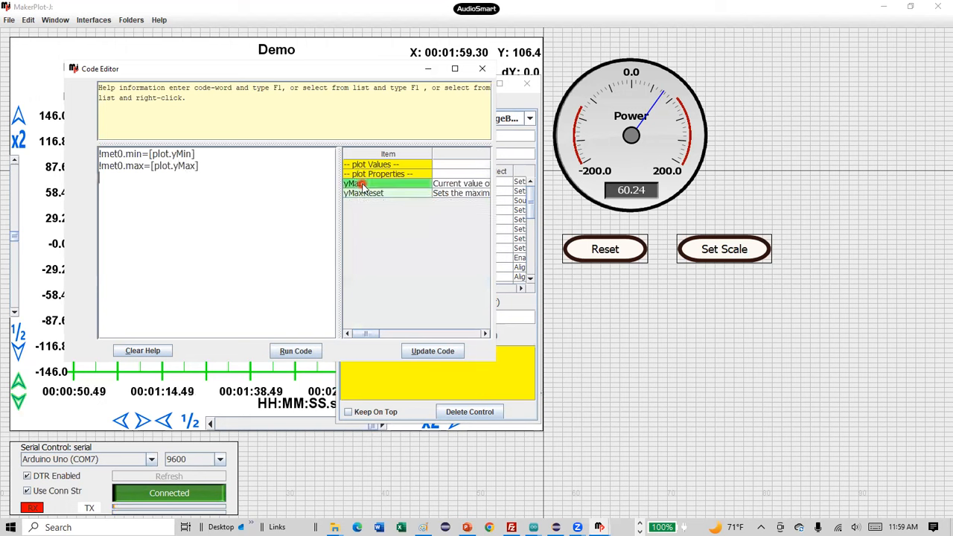
left_click(419, 352)
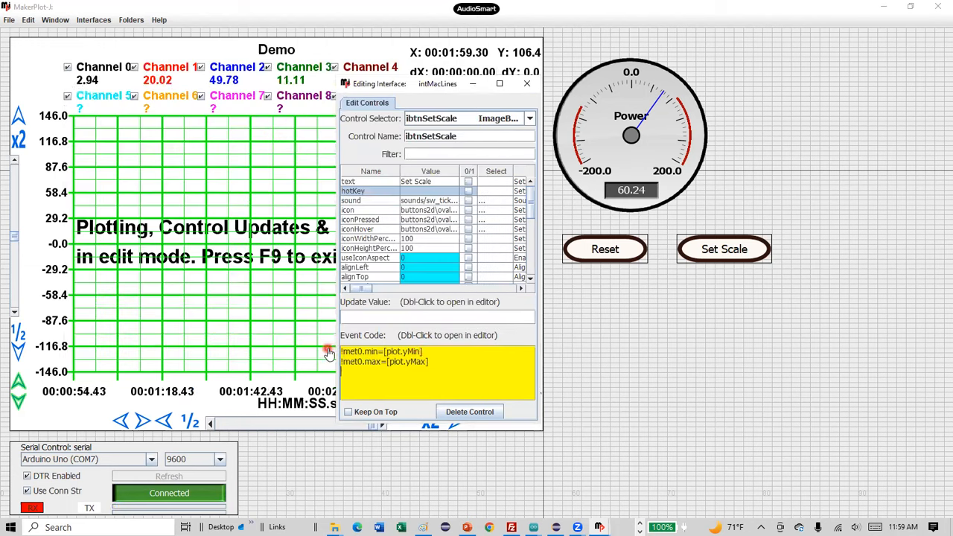
Step: Leave edit mode and test the Set Scale button on the Power meter
left_click(327, 348)
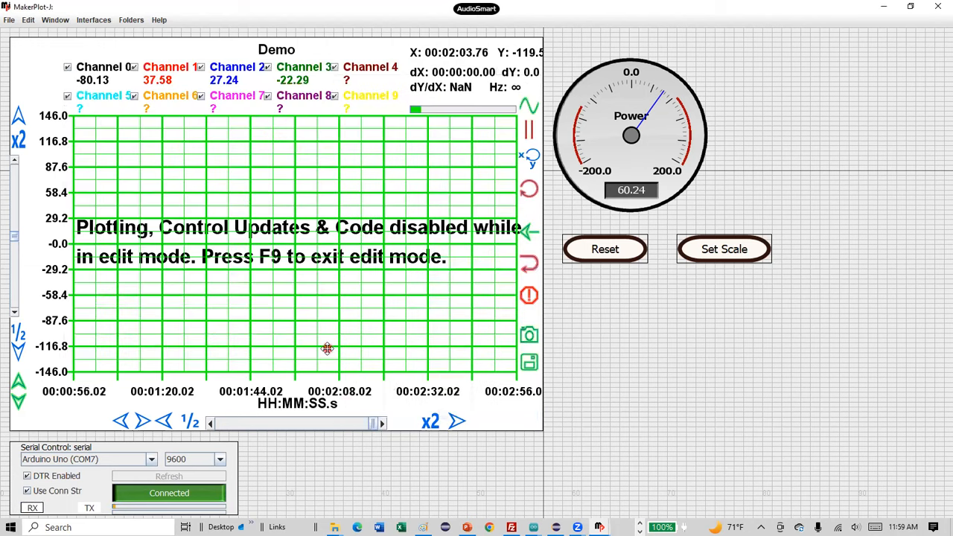
key("F9")
key("F9")
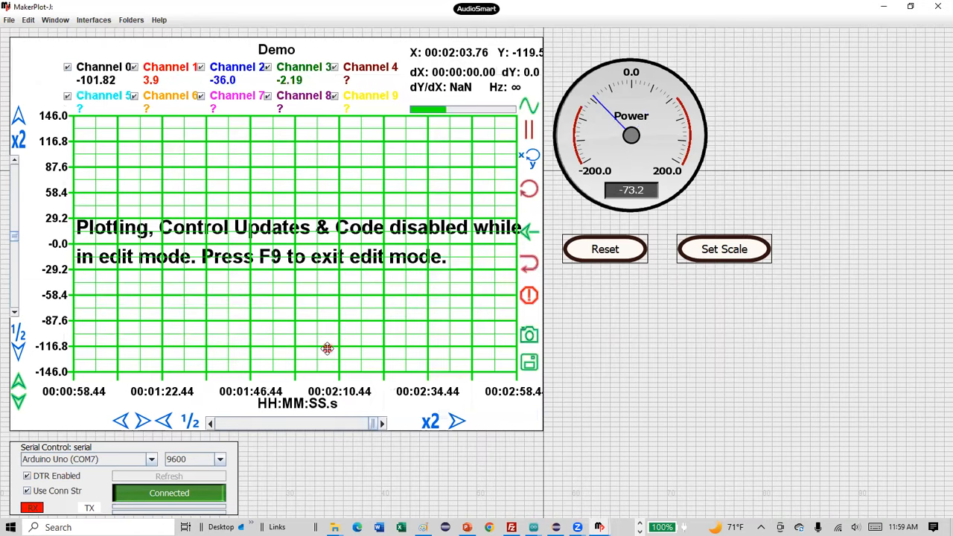
key("F9")
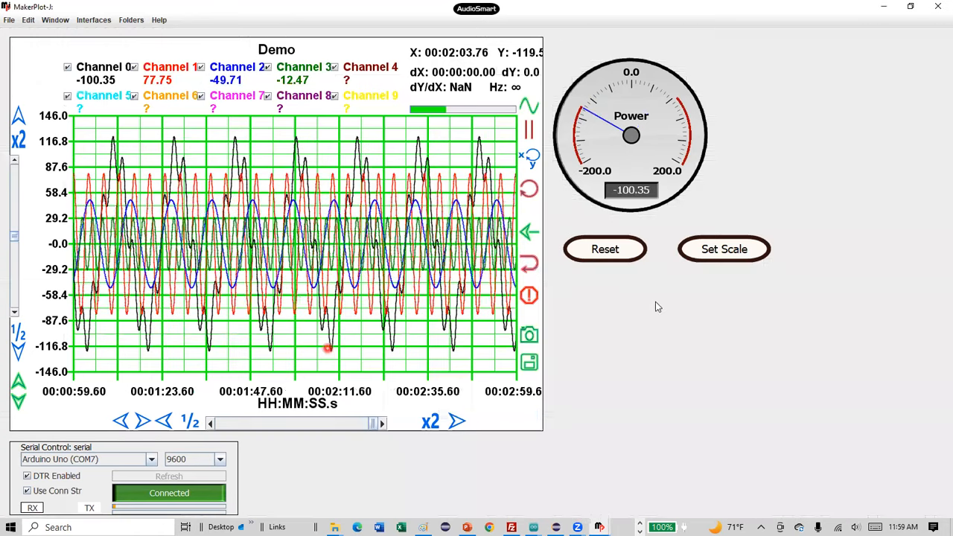
left_click(709, 253)
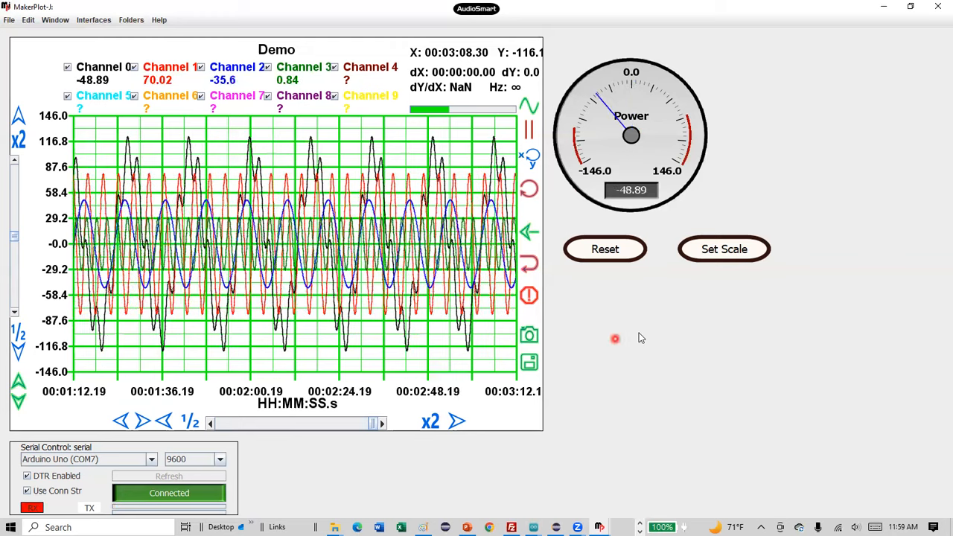
Step: Assign the hotkey S to the Set Scale button and leave its control editor
right_click(709, 251, "ctrl")
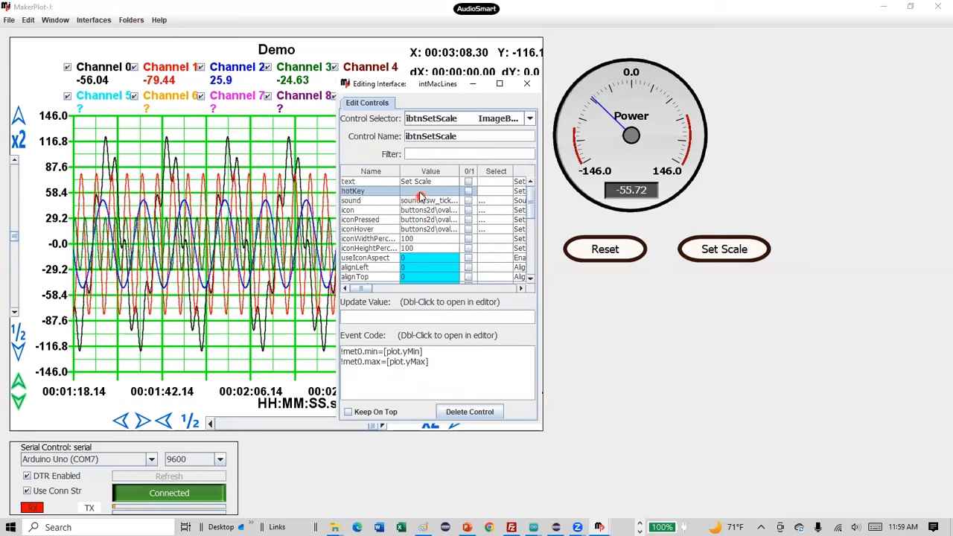
double_click(419, 191)
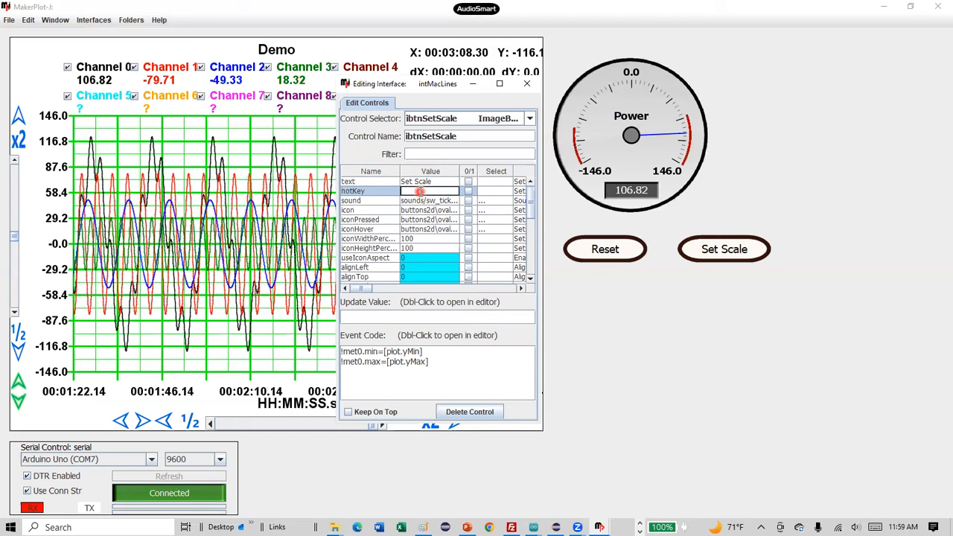
type("S")
key("Return")
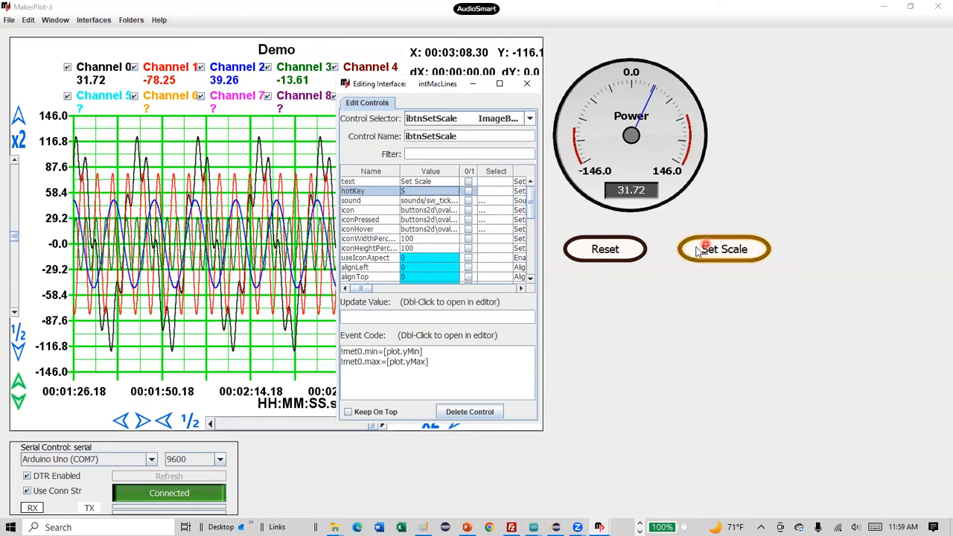
left_click(685, 306)
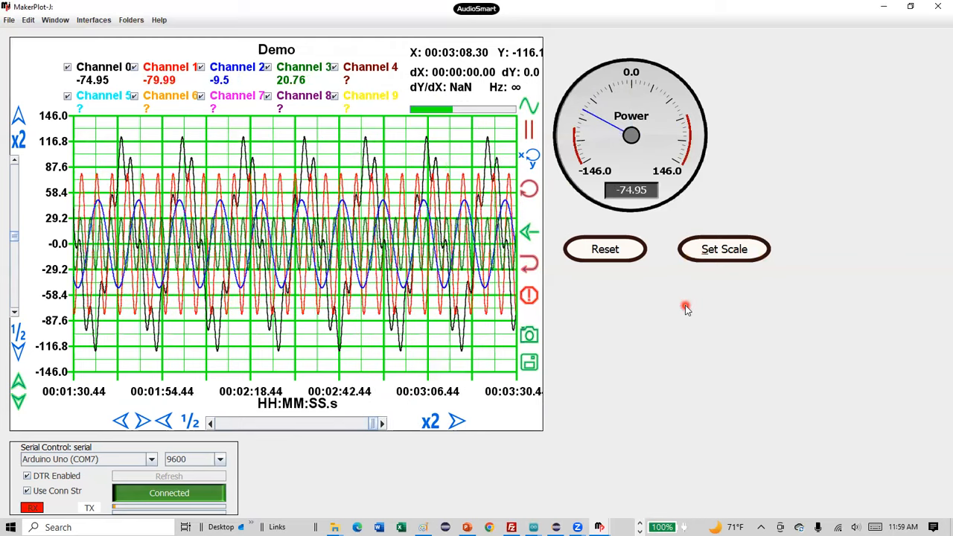
key("ctrl+s")
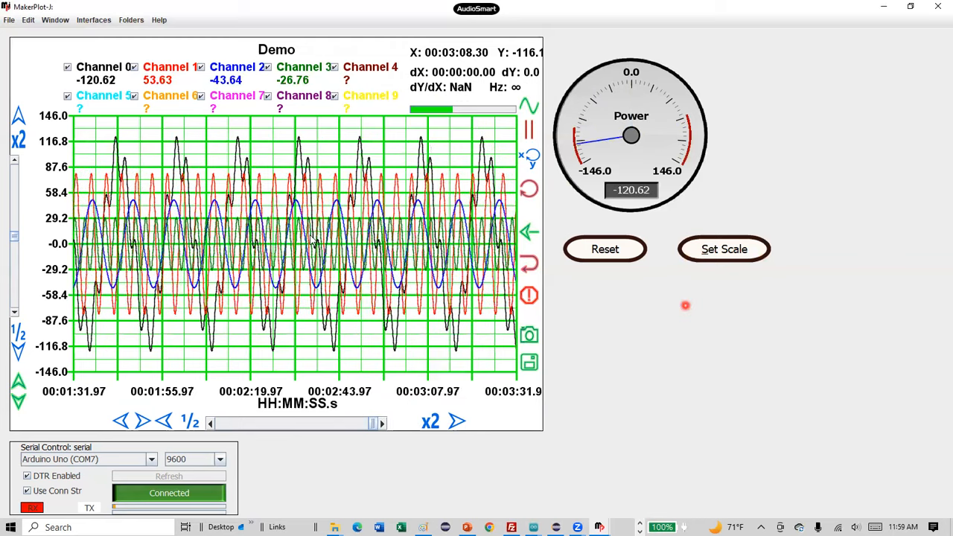
left_click_drag(88, 27, 89, 110)
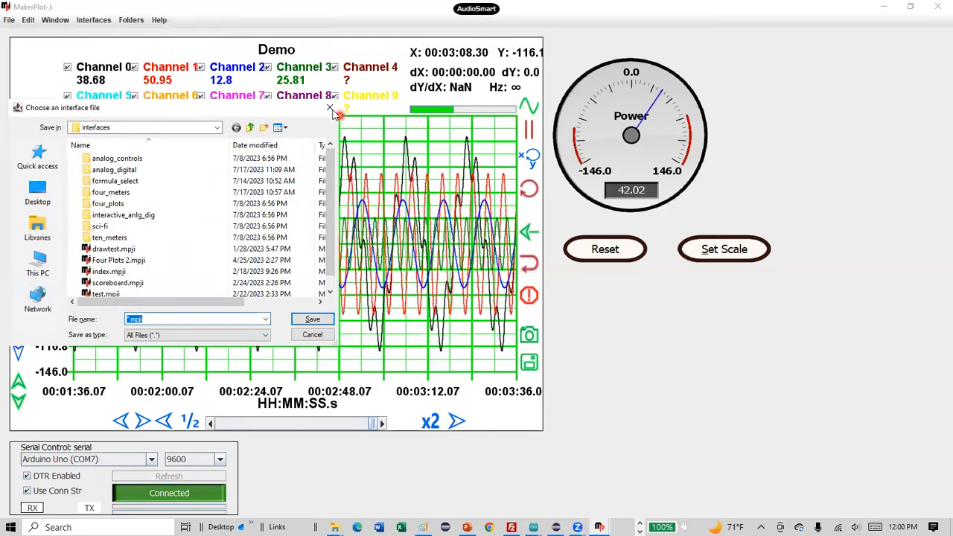
left_click(330, 107)
left_click(584, 320)
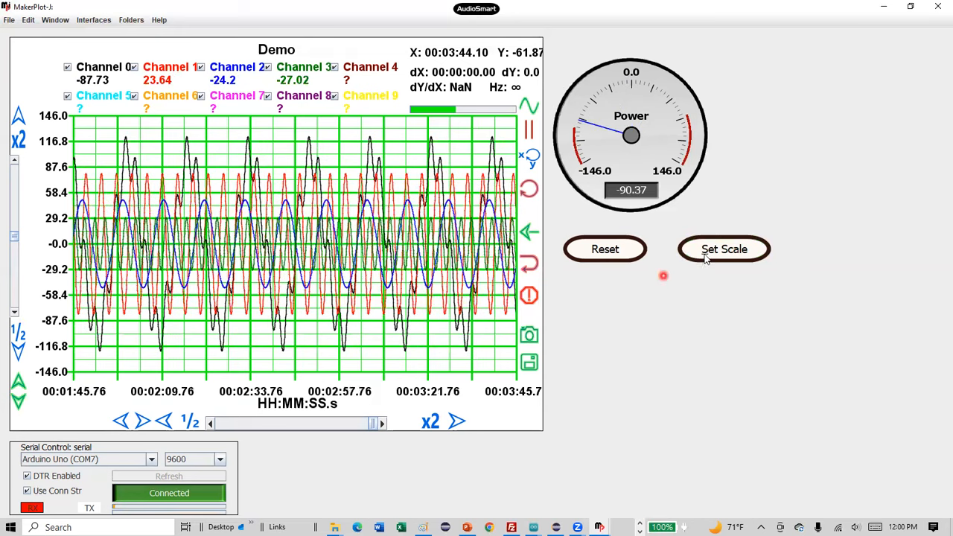
Step: Set the Set Scale button's sound to admac.wav from the sounds folder and test the button
right_click(706, 249)
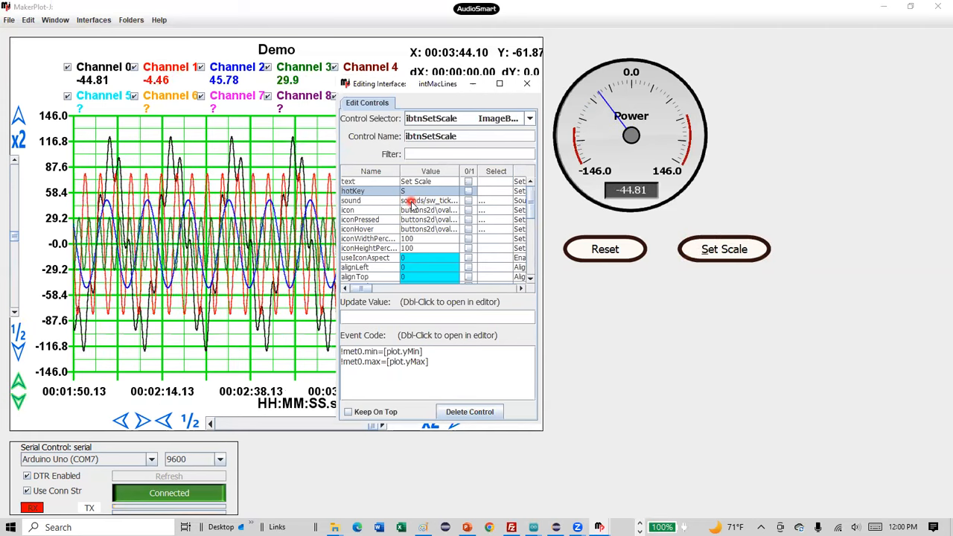
left_click(481, 201)
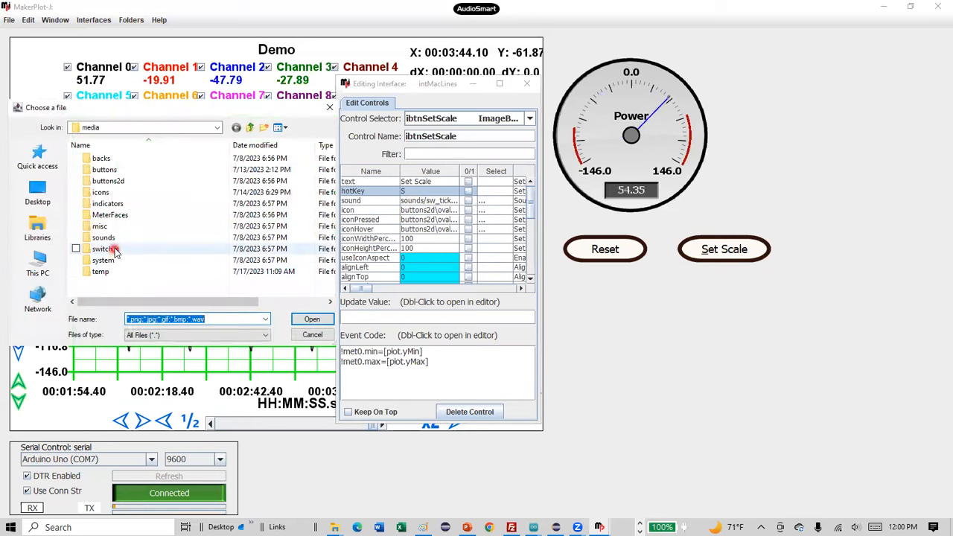
double_click(111, 238)
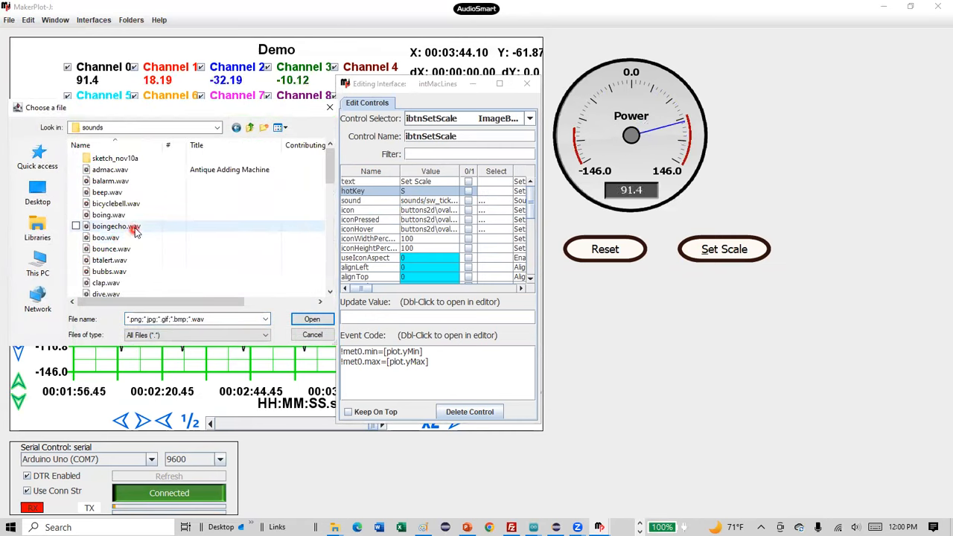
double_click(125, 173)
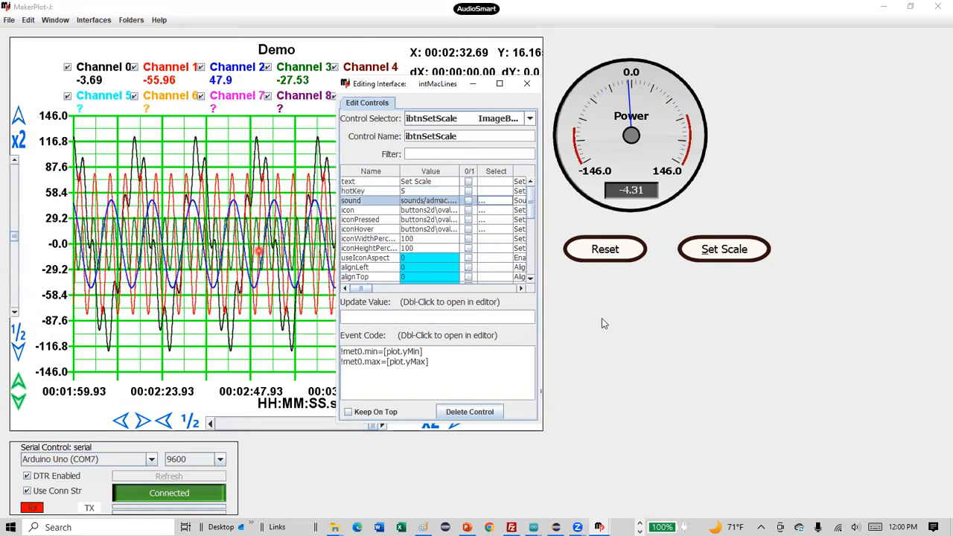
left_click(711, 250)
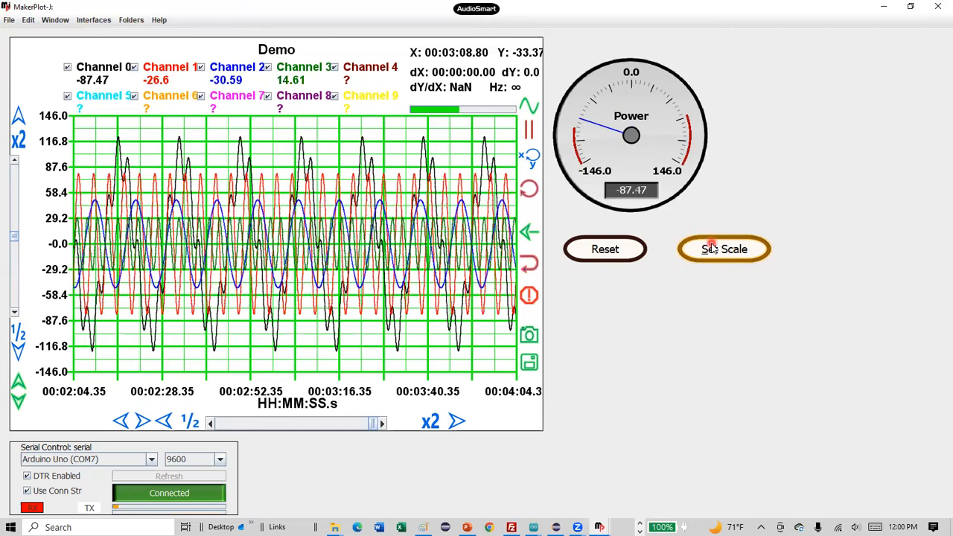
left_click(686, 288)
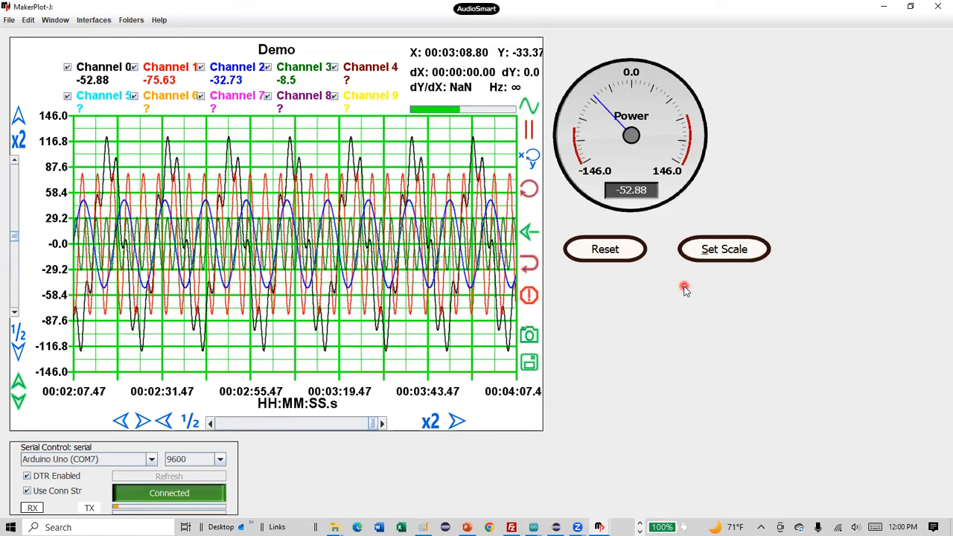
Step: Change the Set Scale button's icon to oval_blackblue_lineonly_red.png from the buttons2d folder and try the button
key("alt+Tab")
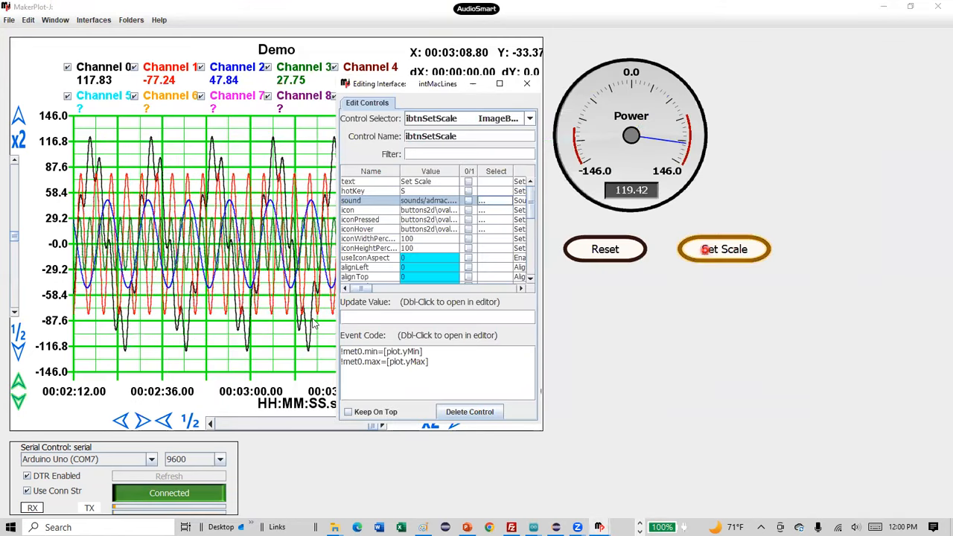
left_click(482, 201)
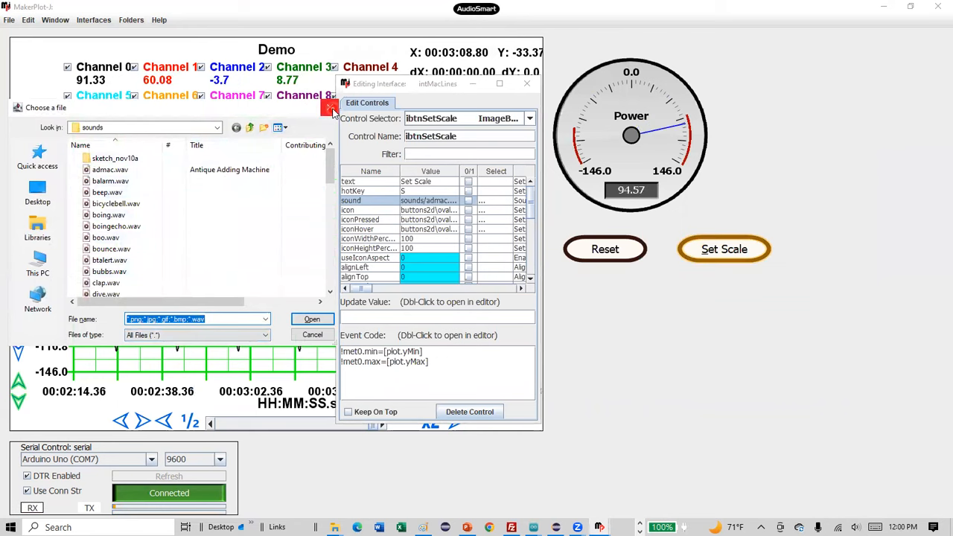
left_click(330, 107)
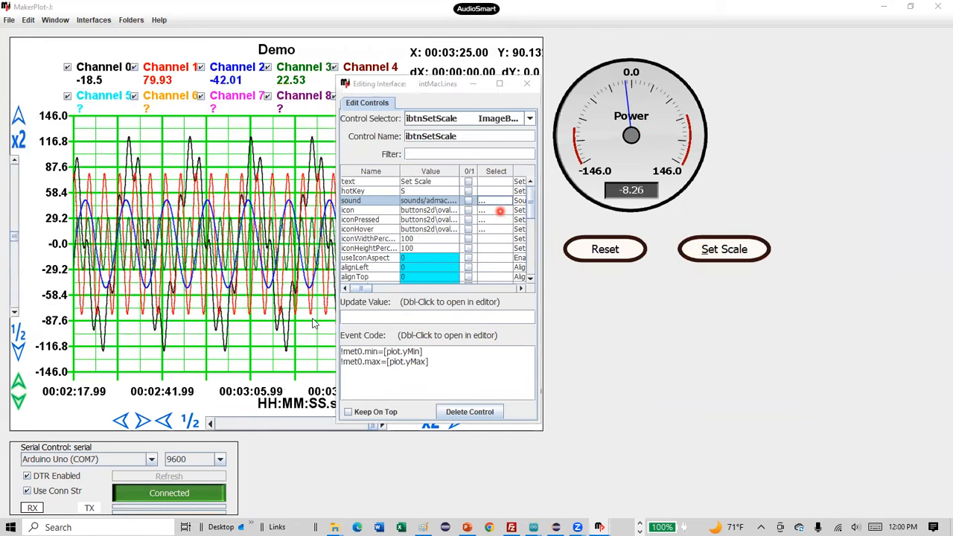
left_click(500, 210)
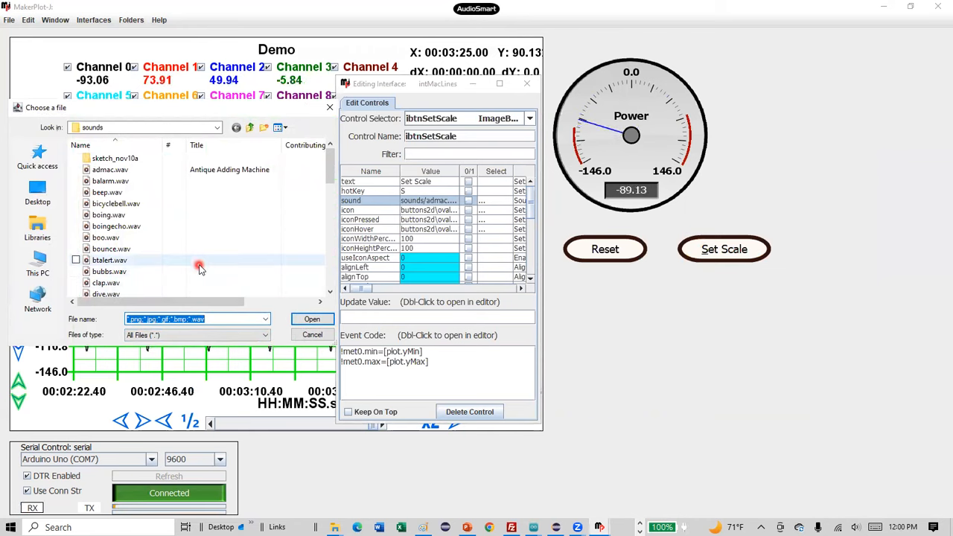
left_click(250, 127)
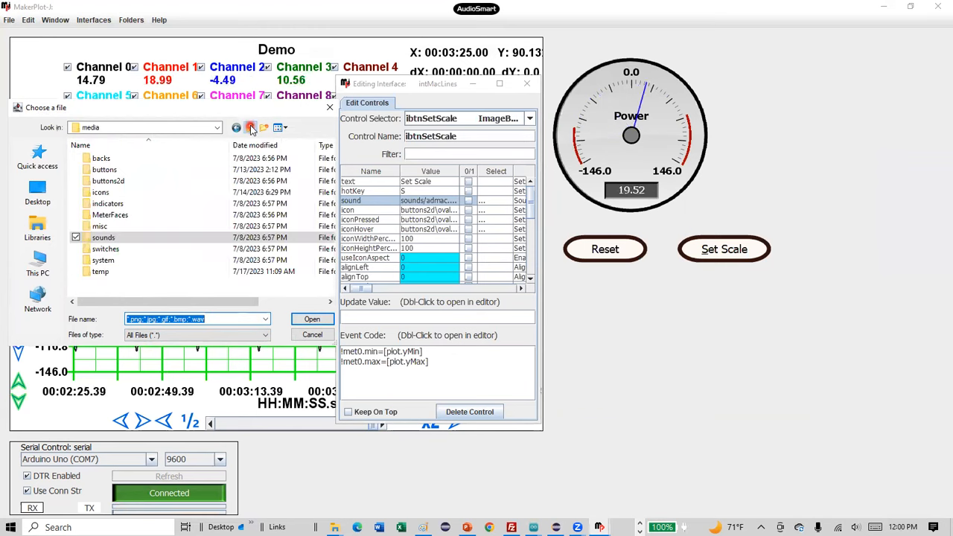
double_click(133, 183)
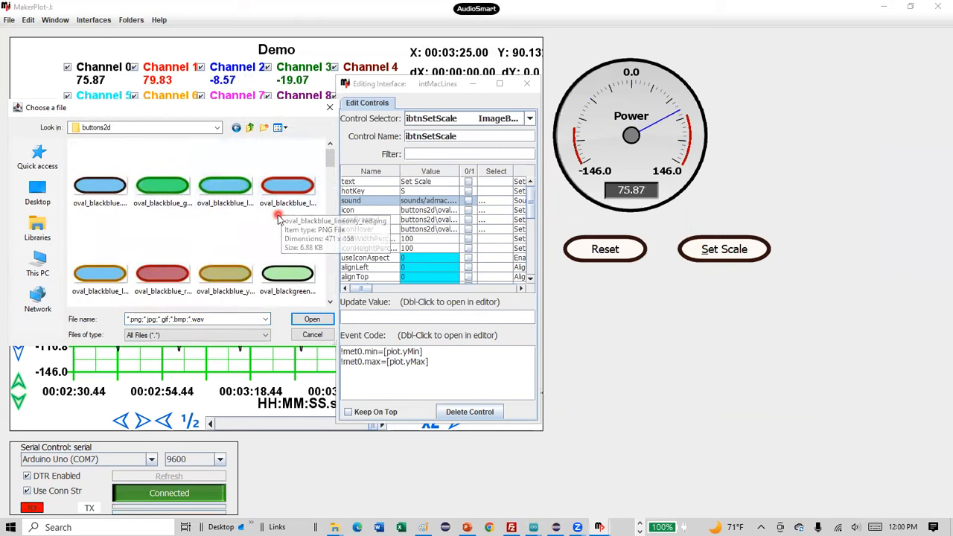
left_click(280, 195)
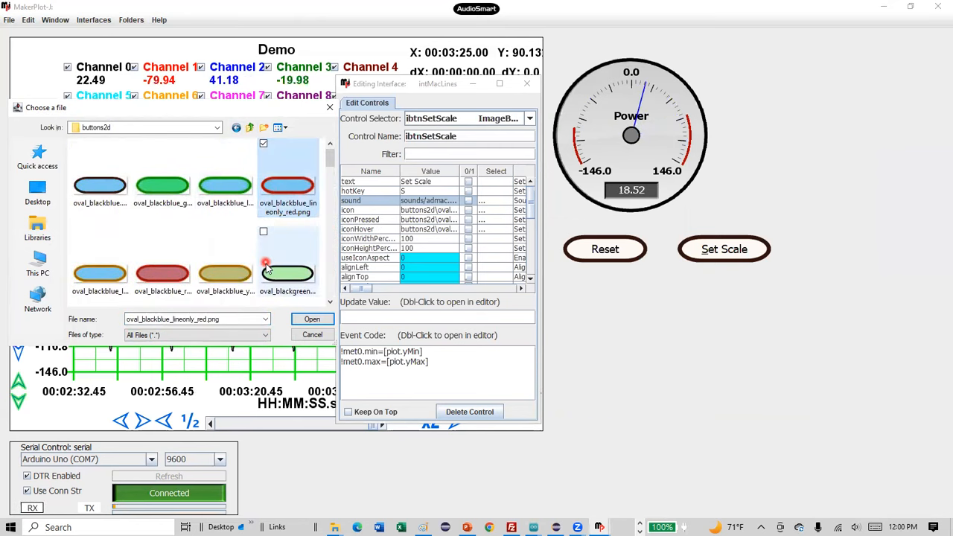
left_click(298, 320)
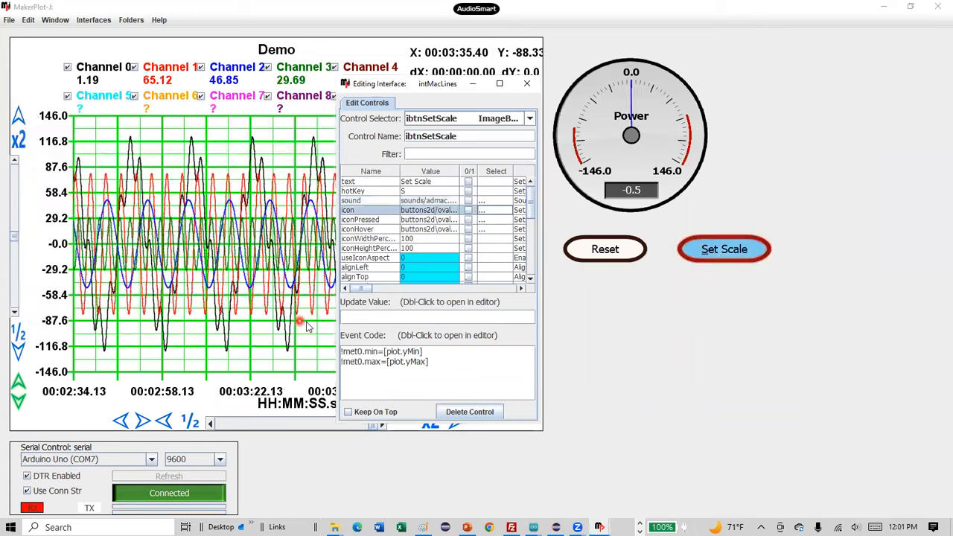
left_click(730, 252)
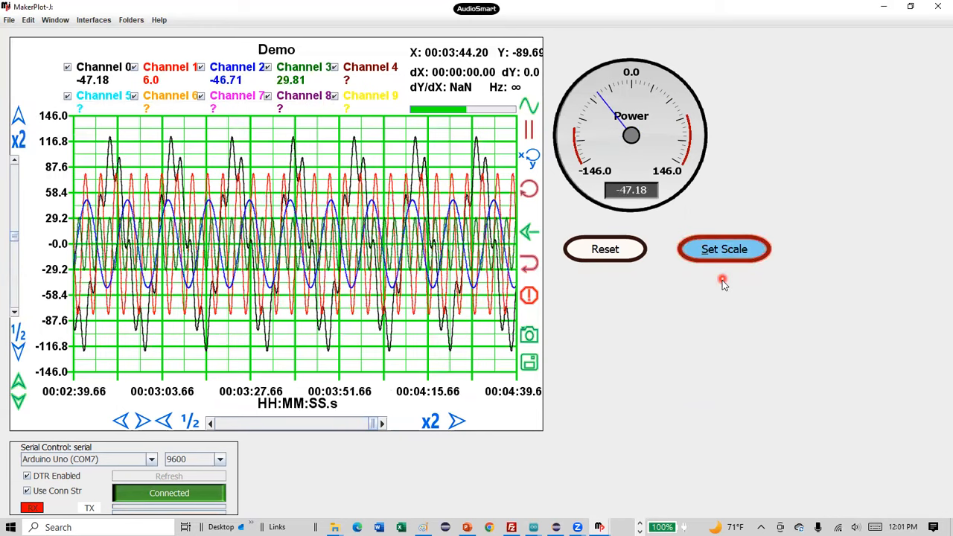
Step: Reopen the Set Scale button's properties and view the help description for useIconAspect
key("alt+Tab")
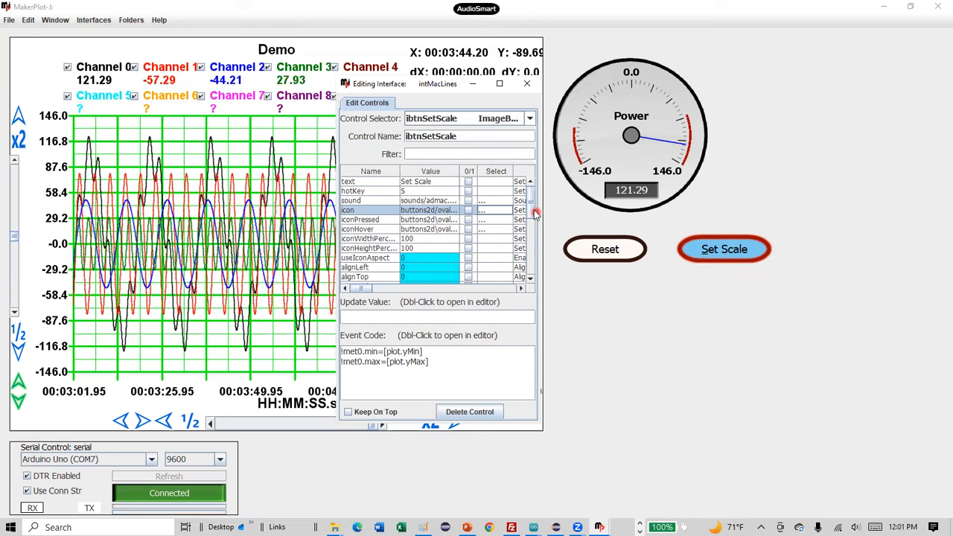
scroll(533, 216, "down", 1)
left_click_drag(532, 215, 454, 218)
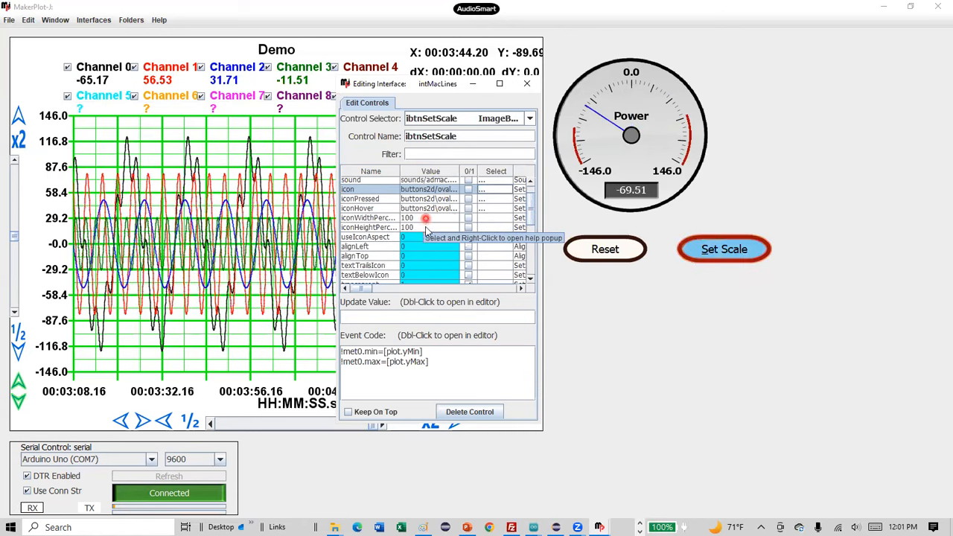
left_click(387, 238)
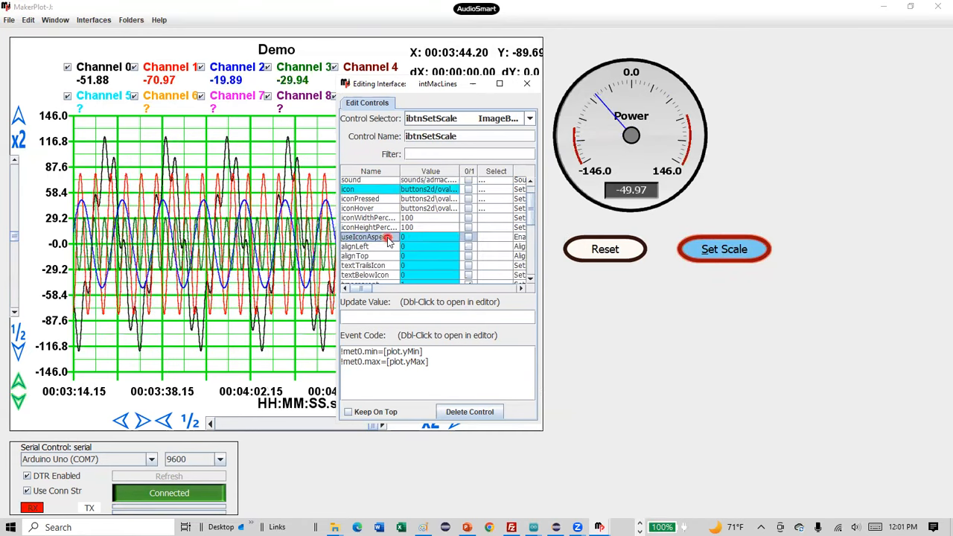
right_click(387, 238)
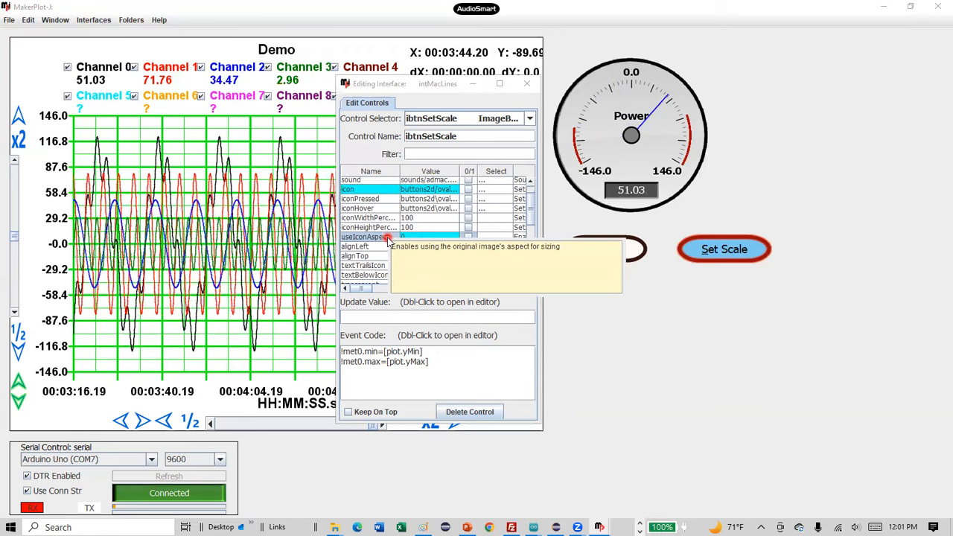
left_click(529, 218)
Step: Try the Set Scale button's showBorder option and switch it back off
mouse_move(530, 219)
left_mouse_down()
mouse_move(530, 237)
mouse_move(462, 224)
left_mouse_up()
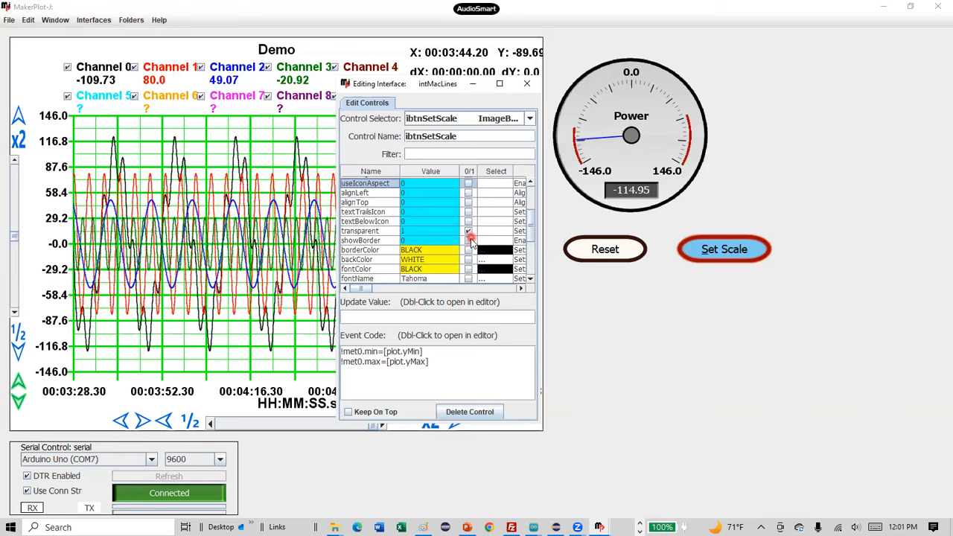
left_click(468, 240)
left_click(468, 241)
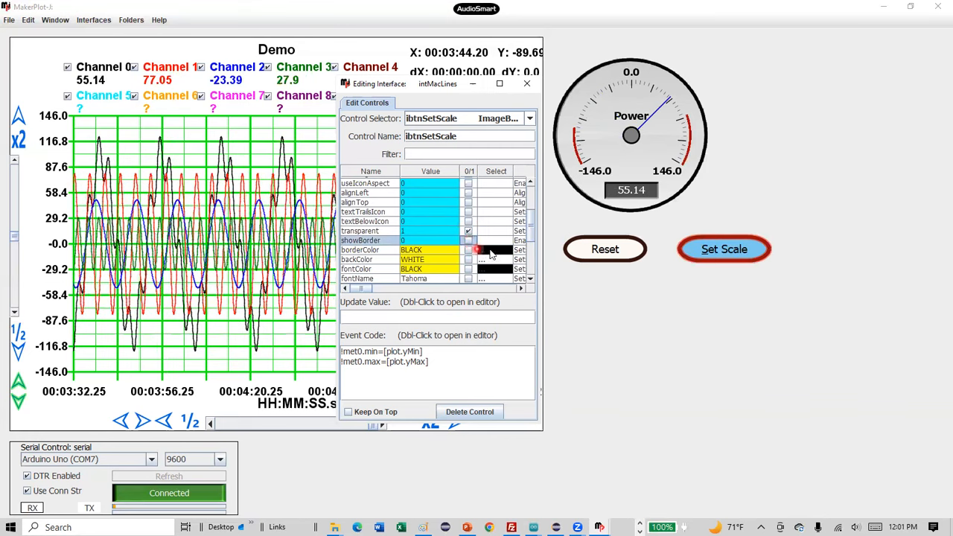
Step: Set the Set Scale button's font to Showcard Gothic and close the control editor
left_click_drag(530, 240, 531, 255)
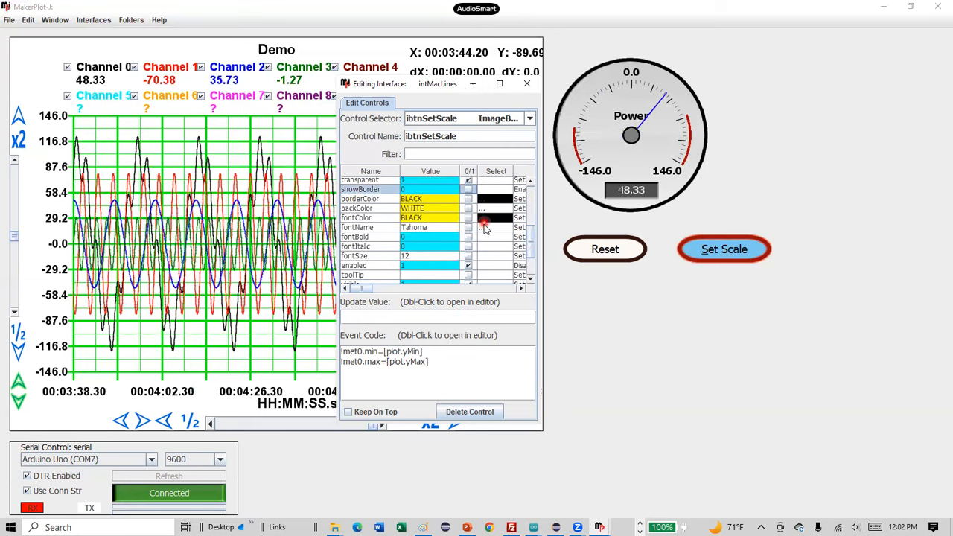
left_click(482, 227)
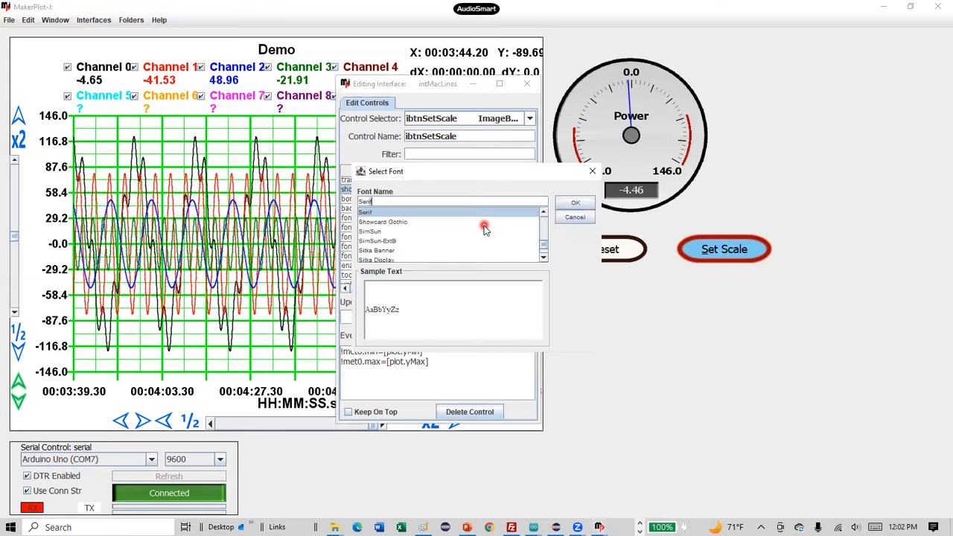
left_click(398, 222)
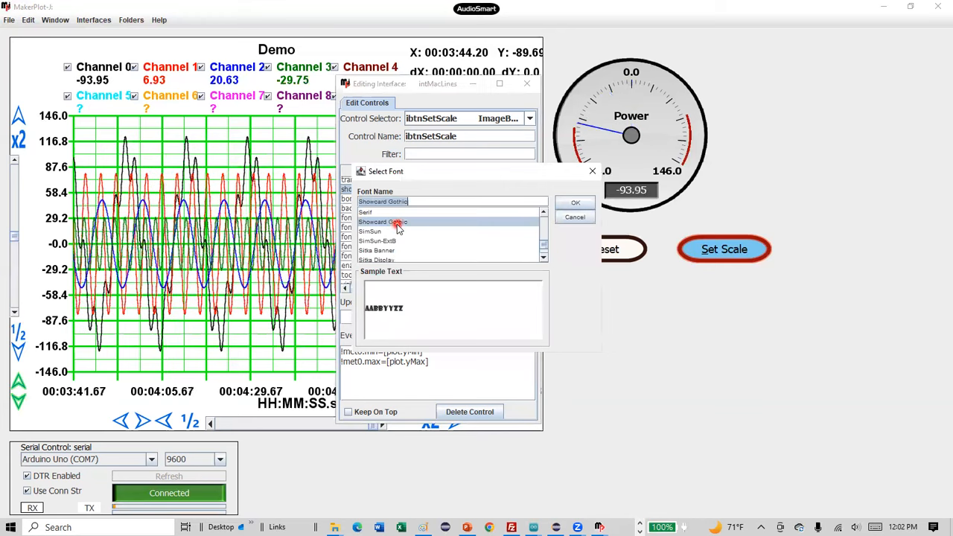
left_click(574, 204)
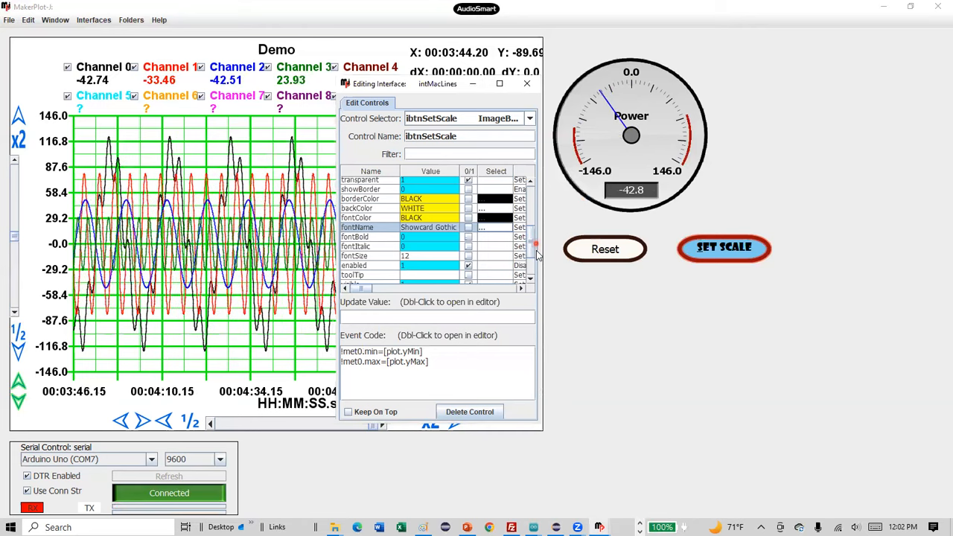
scroll(532, 264, "down", 2)
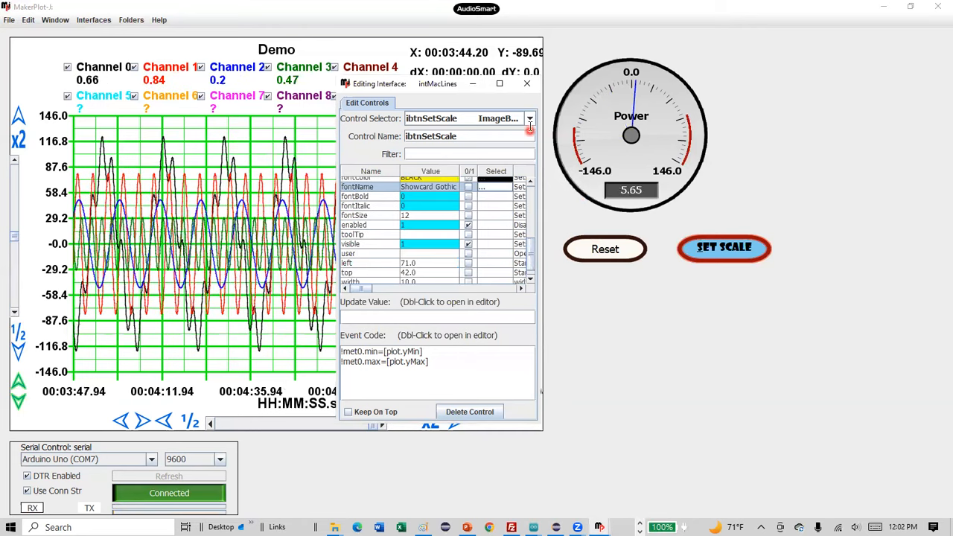
left_click(527, 84)
left_click(634, 323)
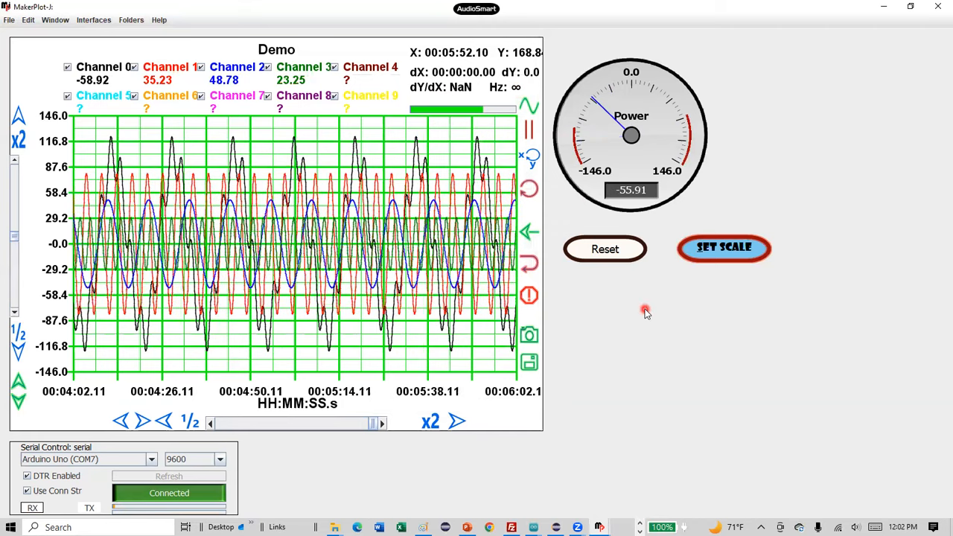
Step: Add a gray image toggle button named itglbPlotOn with the text Plot On, placed below the Reset and Set Scale buttons
right_click(644, 309)
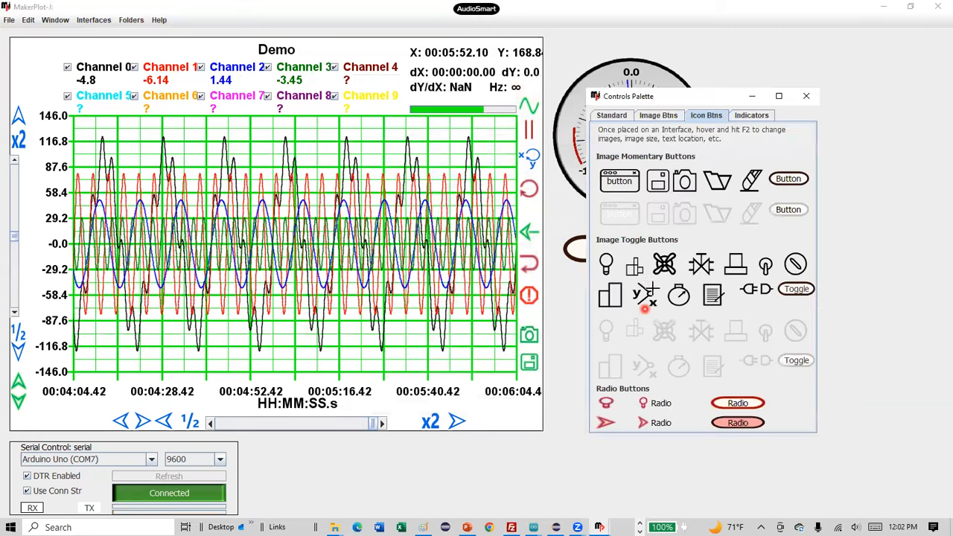
left_click(659, 116)
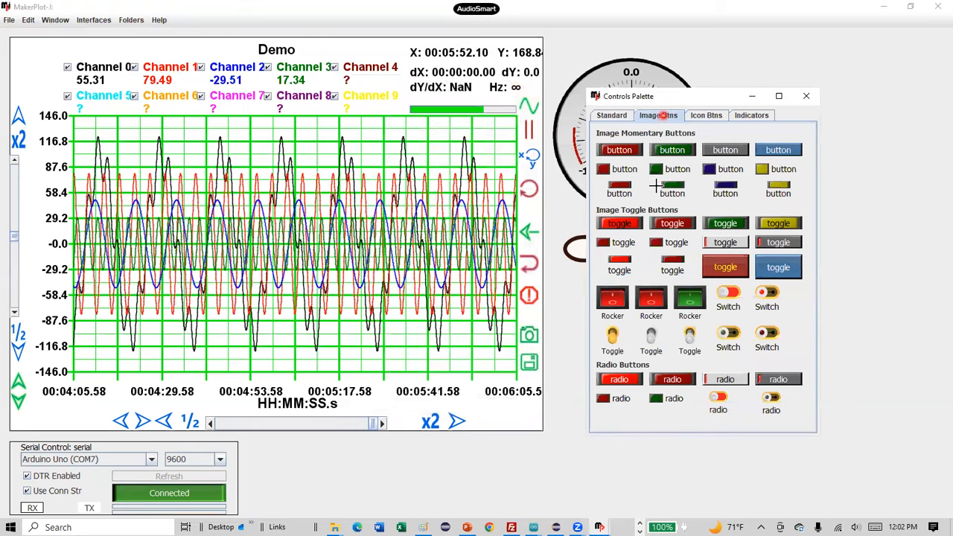
left_click(720, 247)
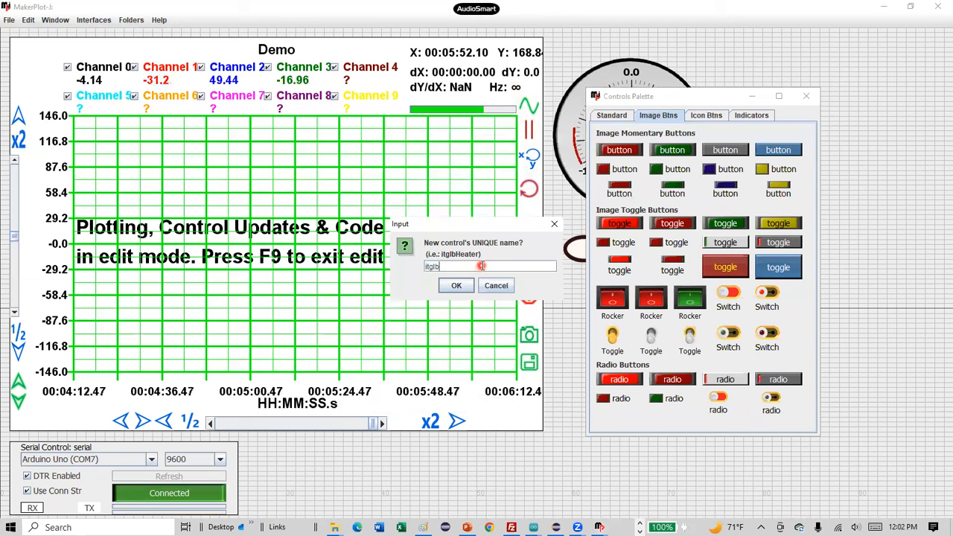
type("Plot")
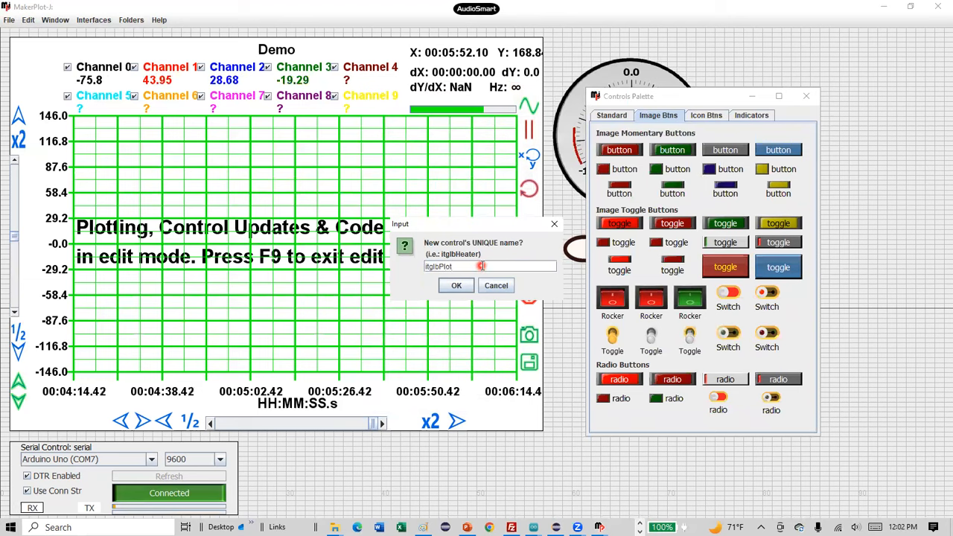
type("On")
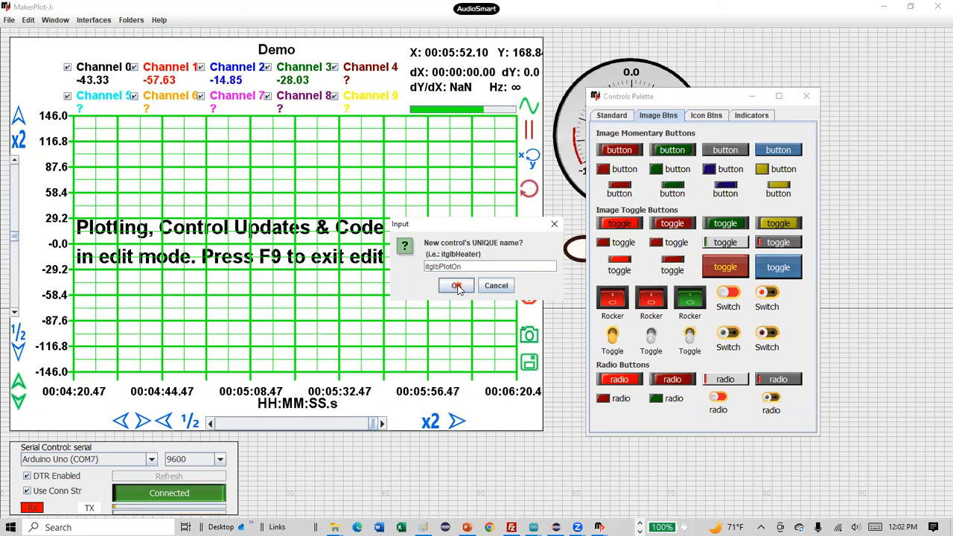
left_click(457, 287)
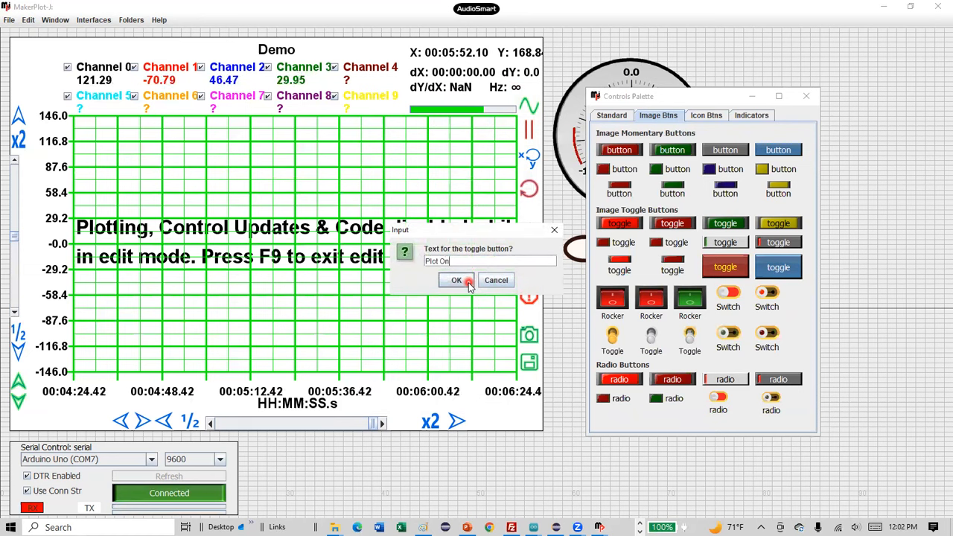
left_click(469, 287)
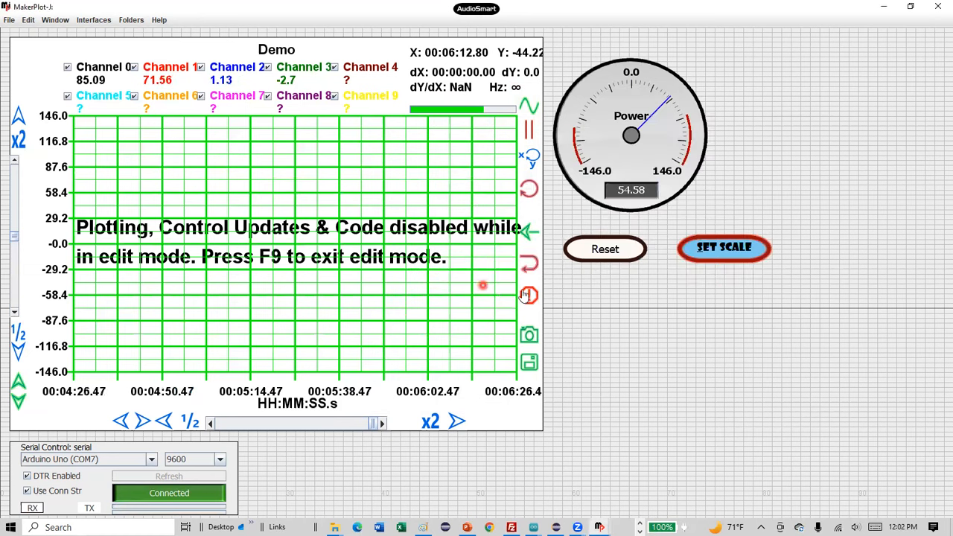
left_click_drag(582, 286, 675, 312)
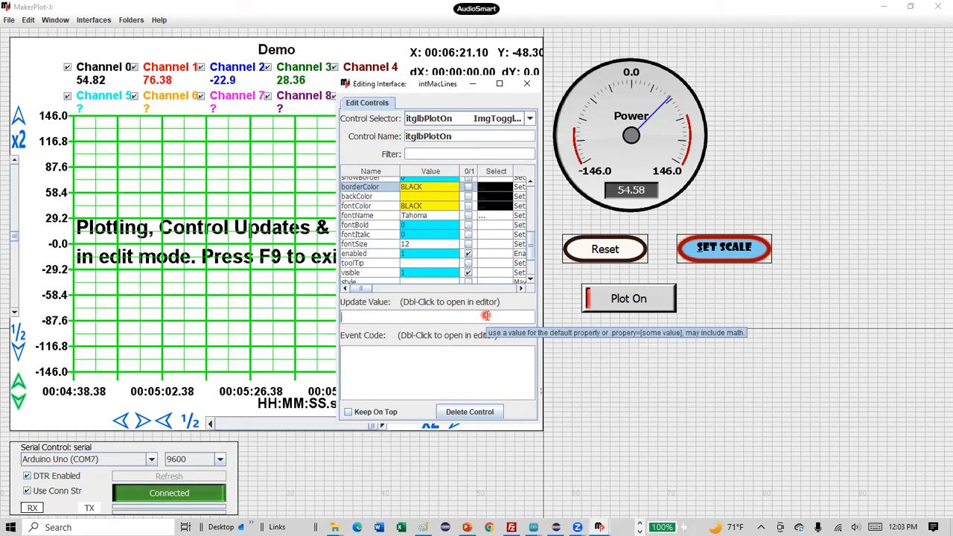
Step: Set the Plot On toggle's update value to [plot.plotOn], close the control editor and exit edit mode
double_click(485, 315)
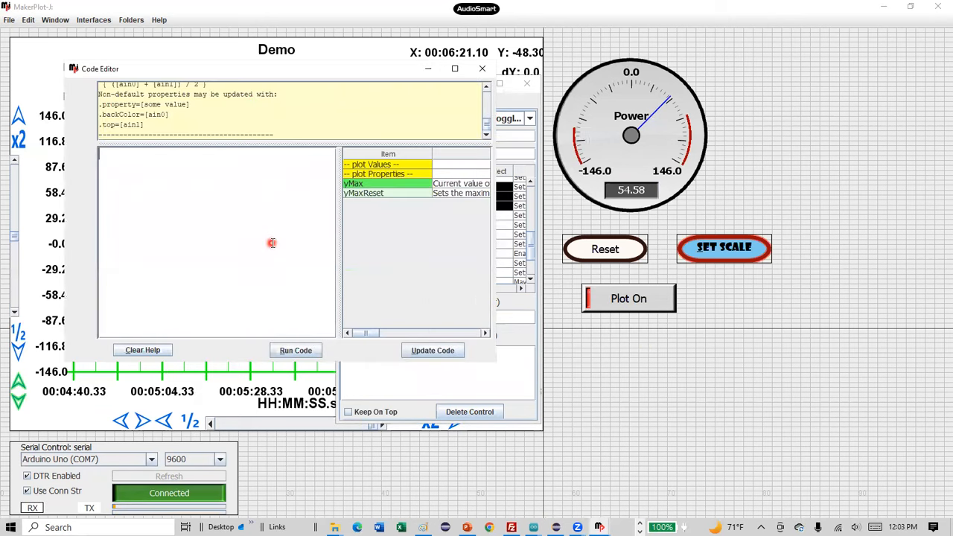
type("[")
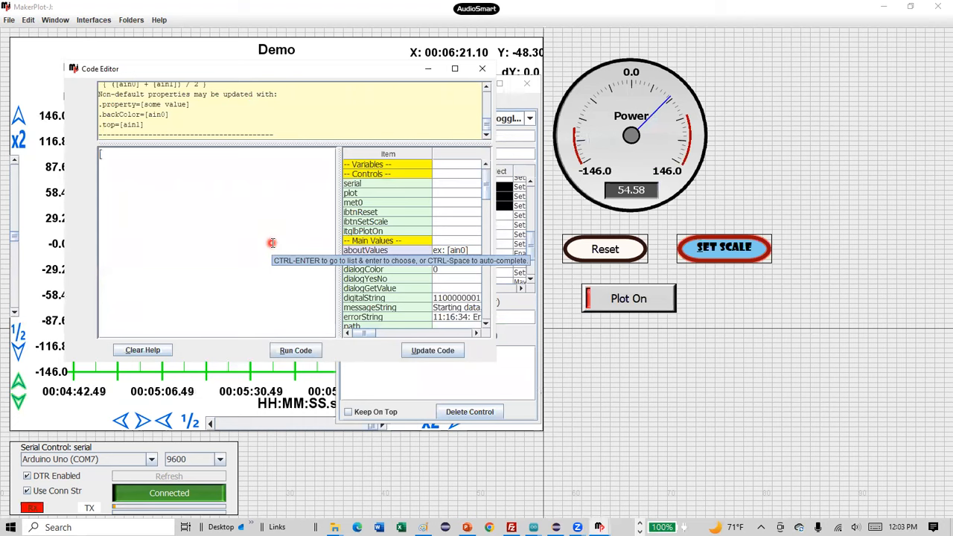
type("plot")
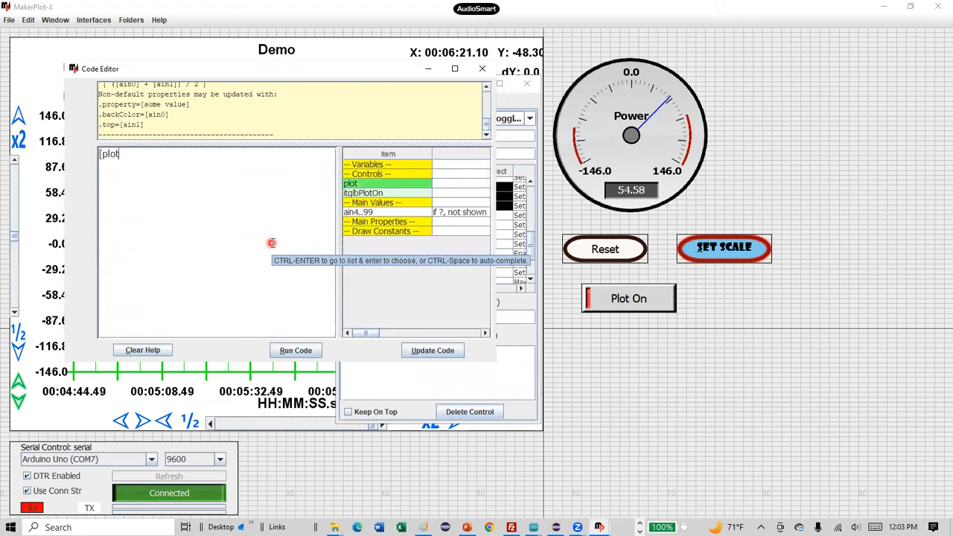
type(".pl")
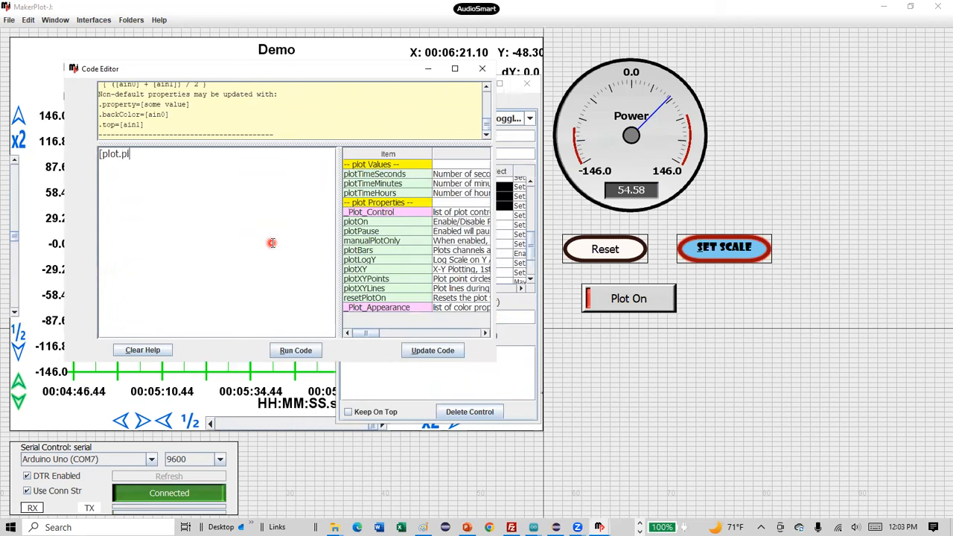
left_click(355, 223)
double_click(356, 223)
type("]")
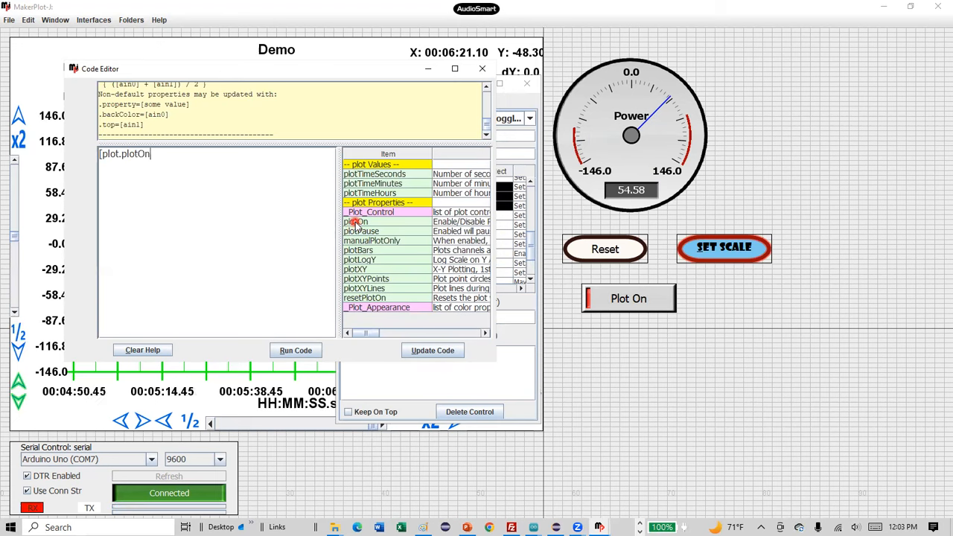
left_click(419, 353)
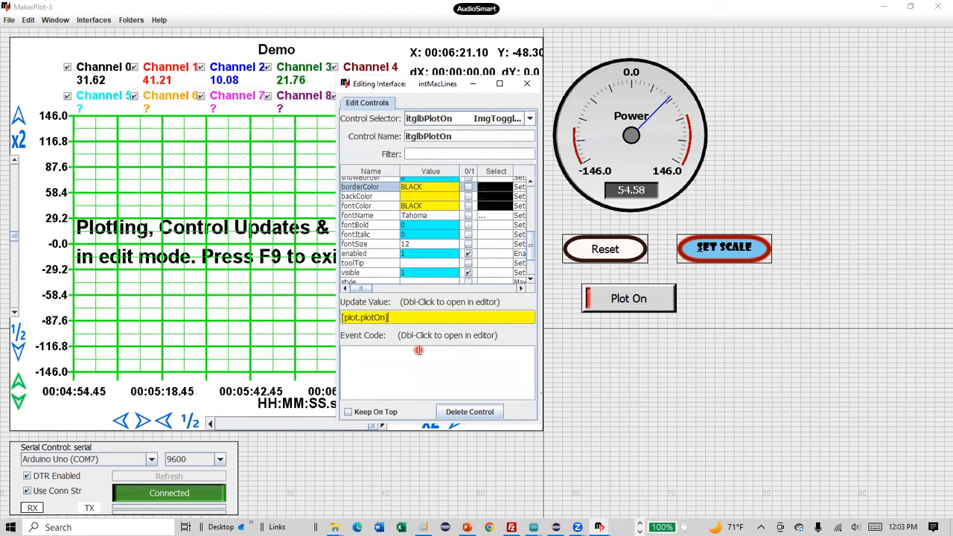
left_click(576, 363)
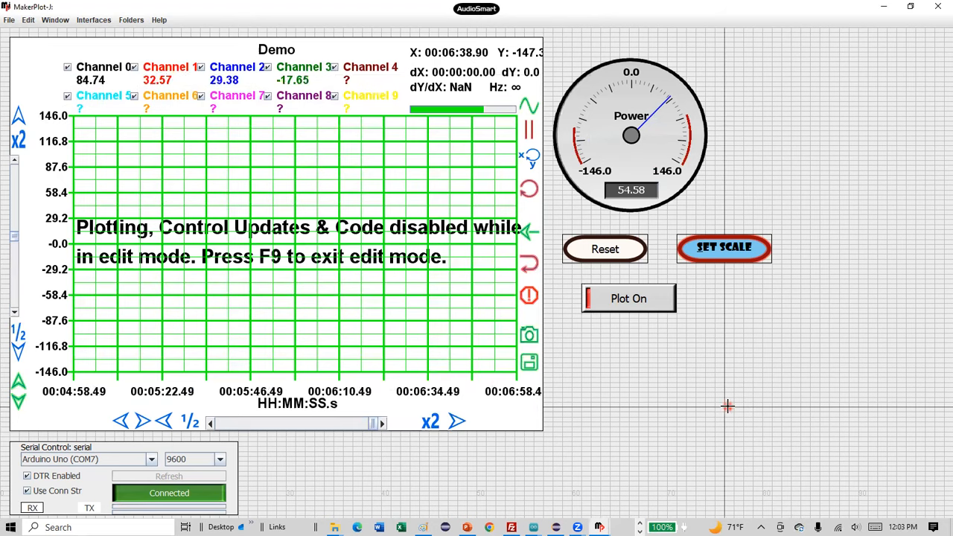
key("F9")
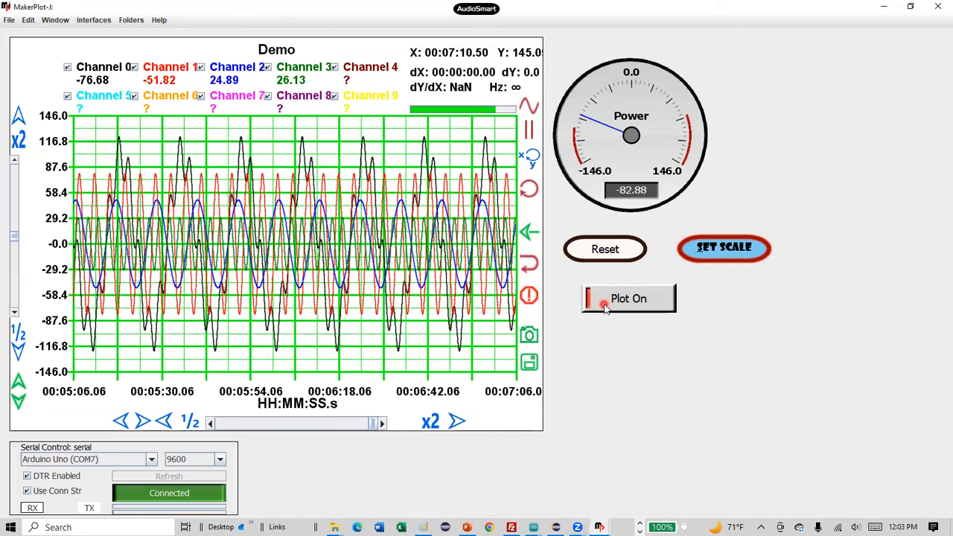
Step: Open the Plot On toggle's event code in the code editor
right_click(604, 306)
double_click(471, 365)
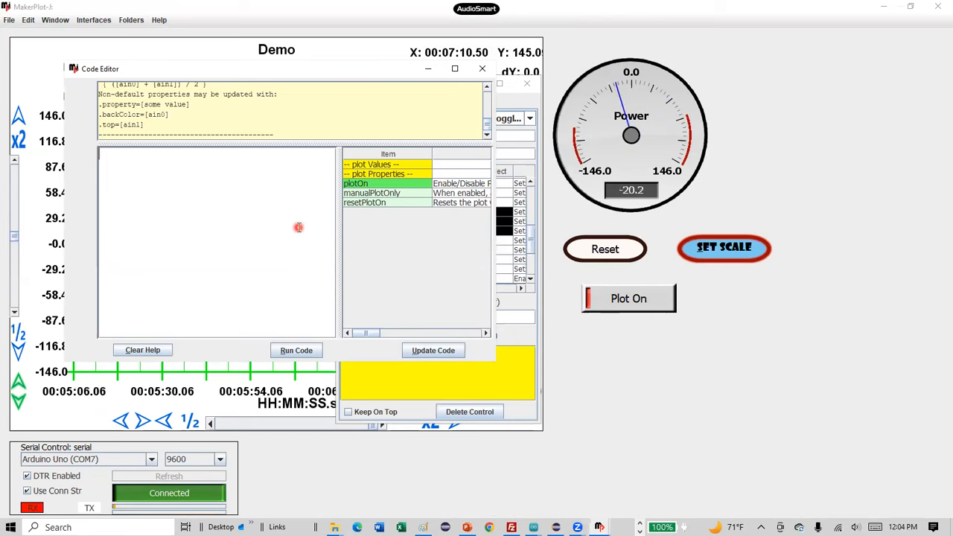
type("<")
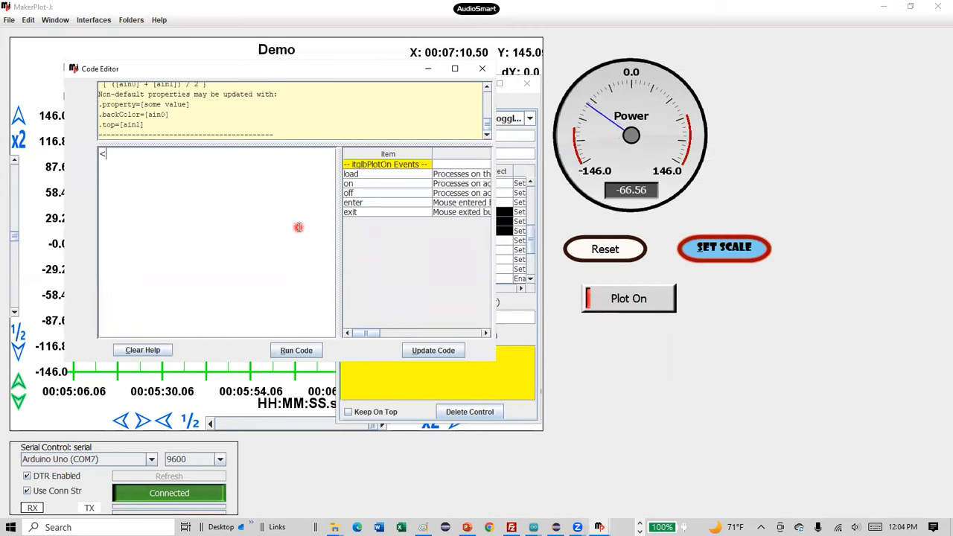
double_click(385, 184)
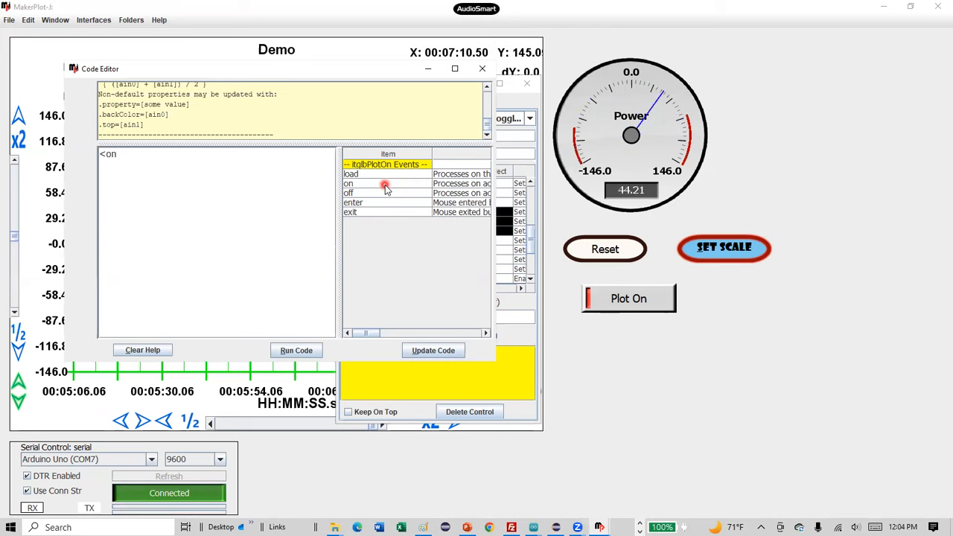
type(">")
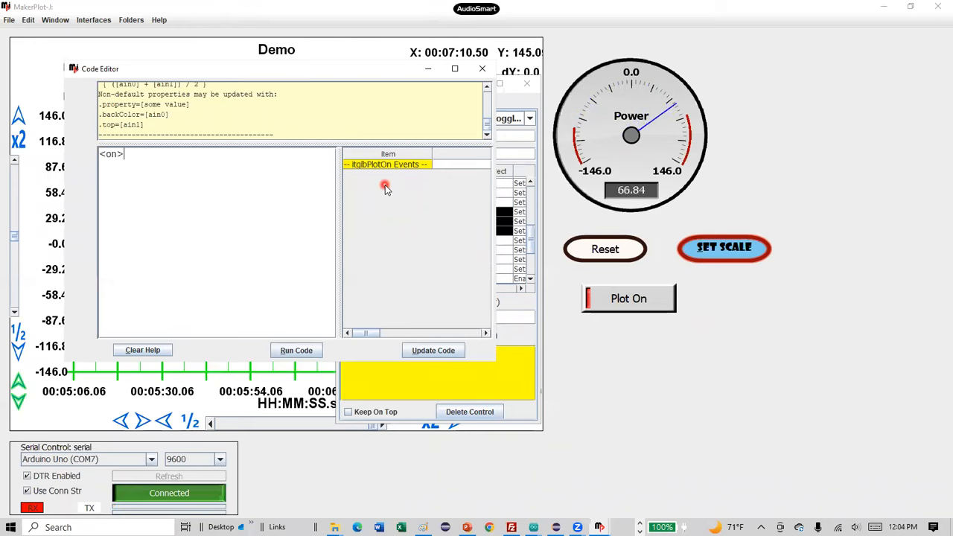
key("BackSpace")
key("BackSpace")
key("BackSpace")
key("BackSpace")
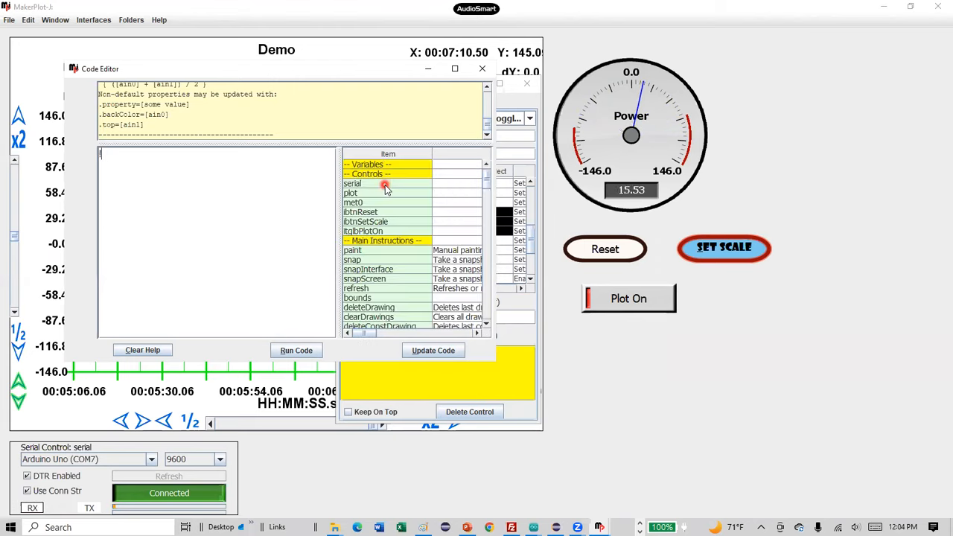
Step: Start the Plot On toggle's event code with the assignment !plot.plotOn=
type("plot.")
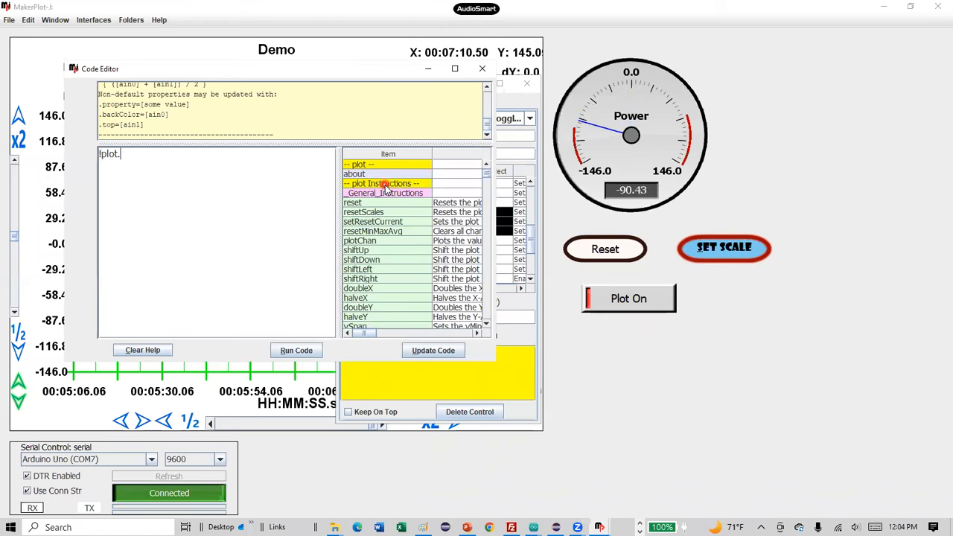
type("ploti")
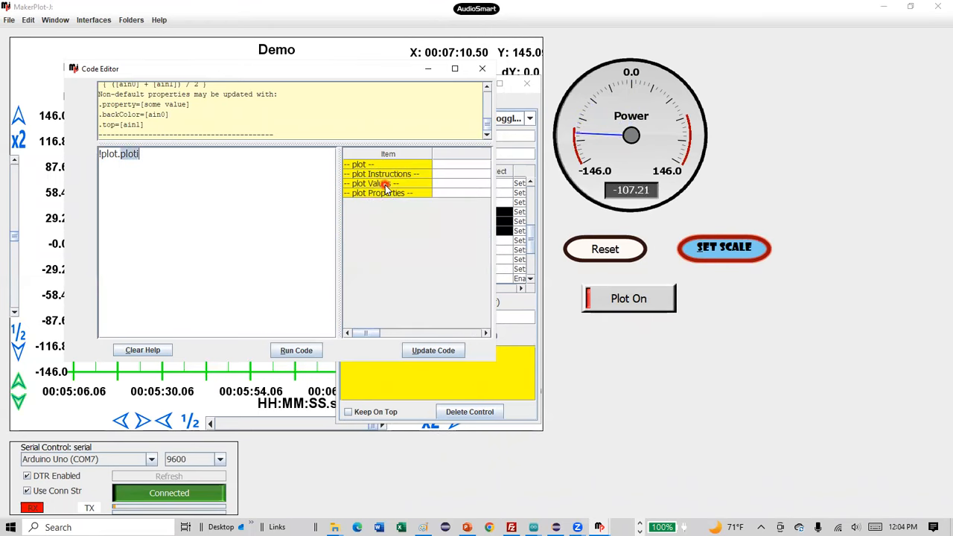
key("BackSpace")
key("BackSpace")
key("BackSpace")
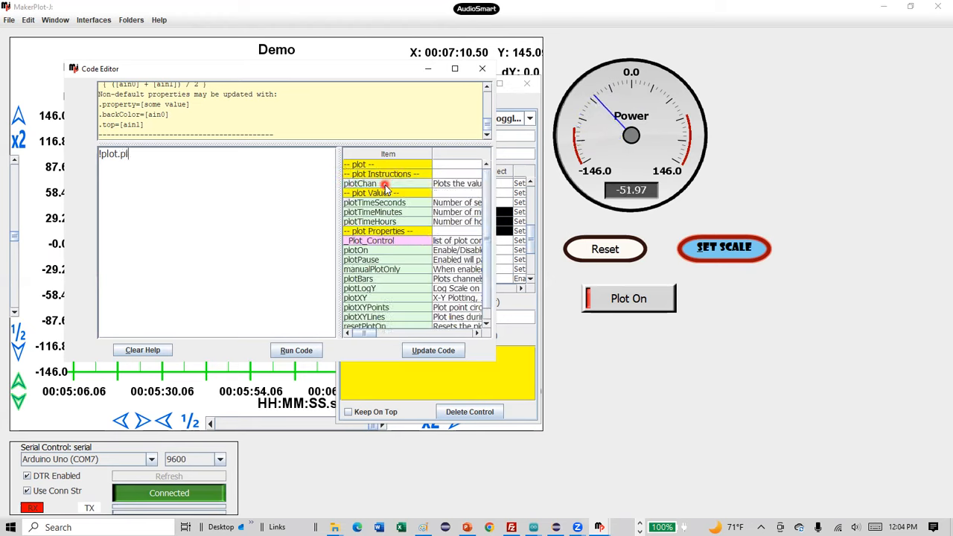
type("otOn")
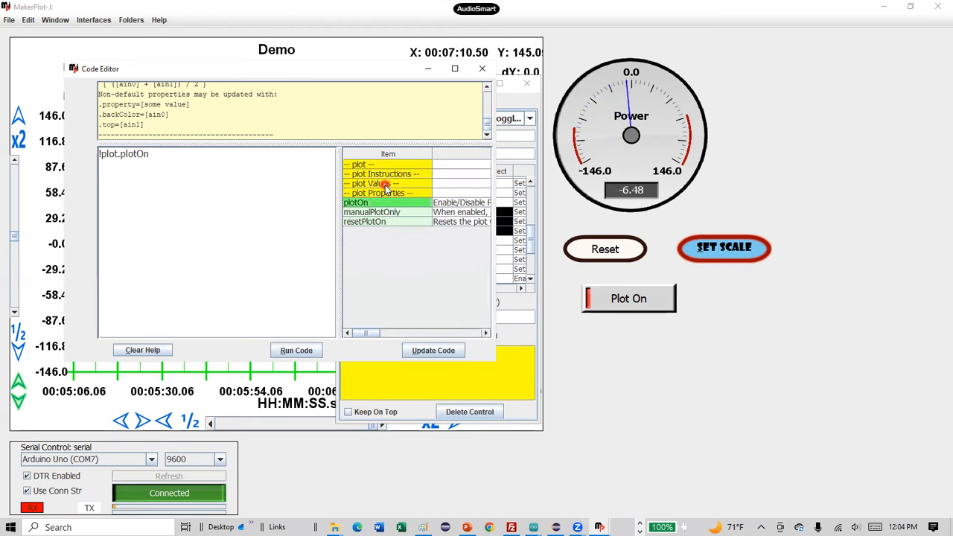
type("=")
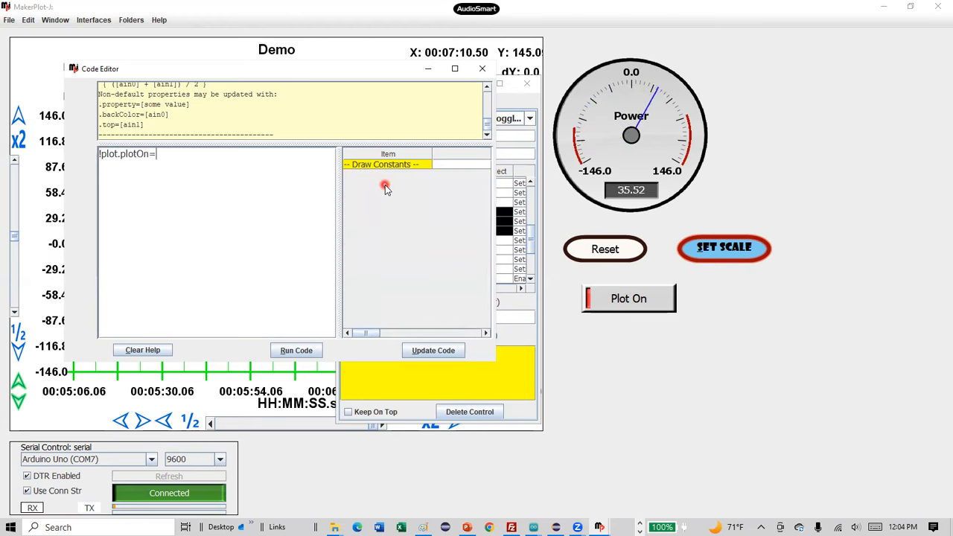
Step: Complete the assignment with the control's own value [[itglbPlotOn]], update the event code and close the control editor
type("[[")
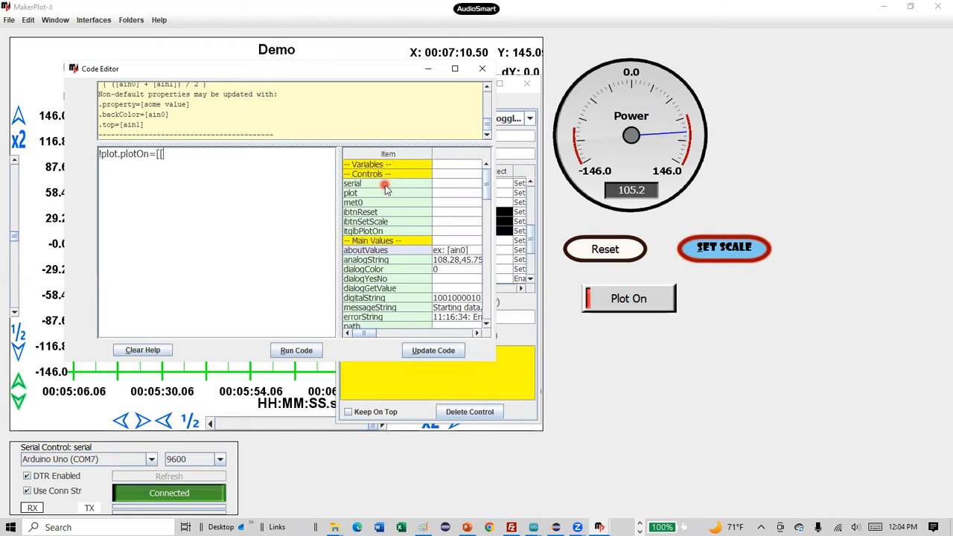
key("BackSpace")
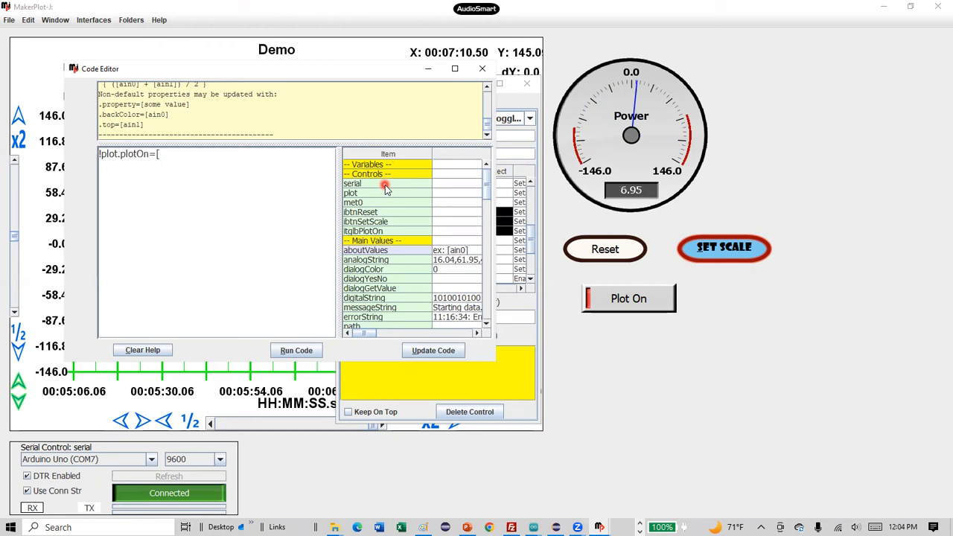
type("[")
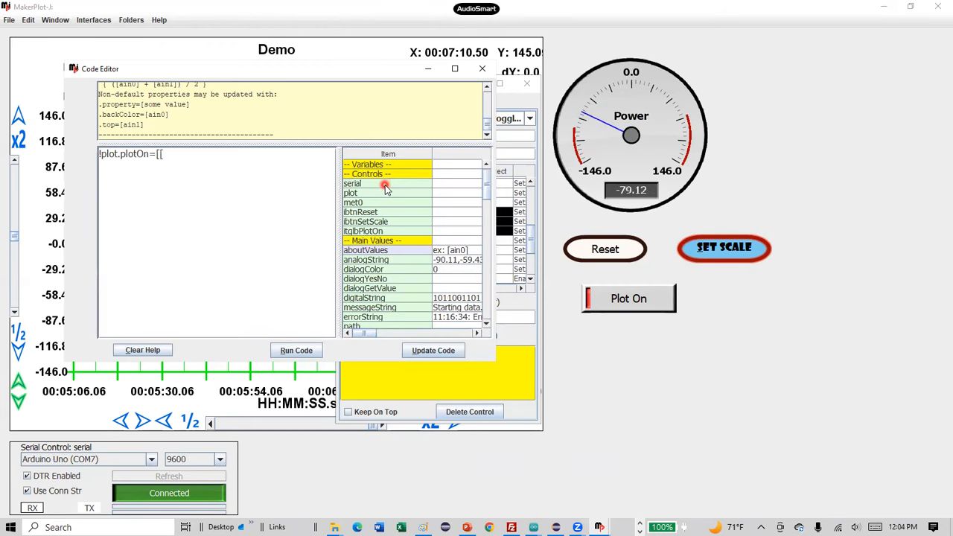
double_click(365, 231)
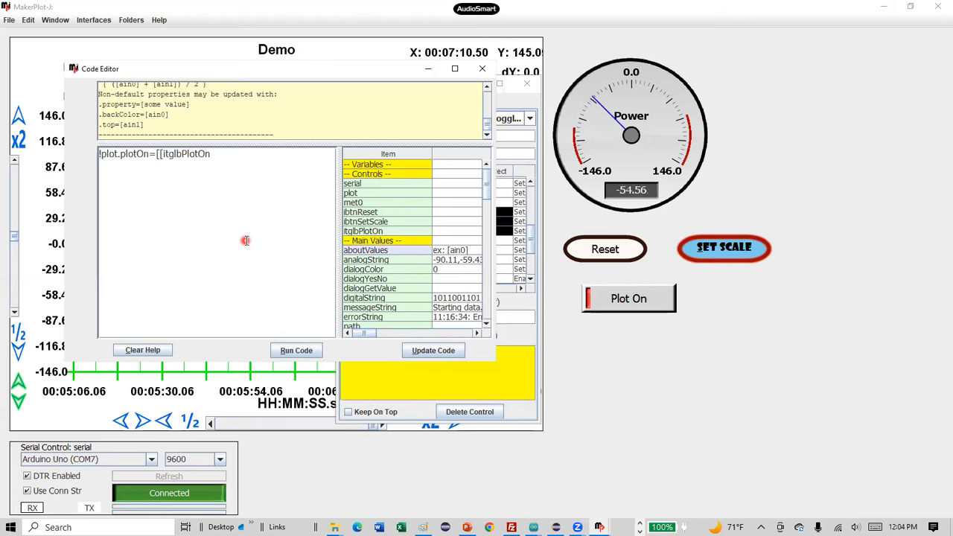
type("]]")
key("Return")
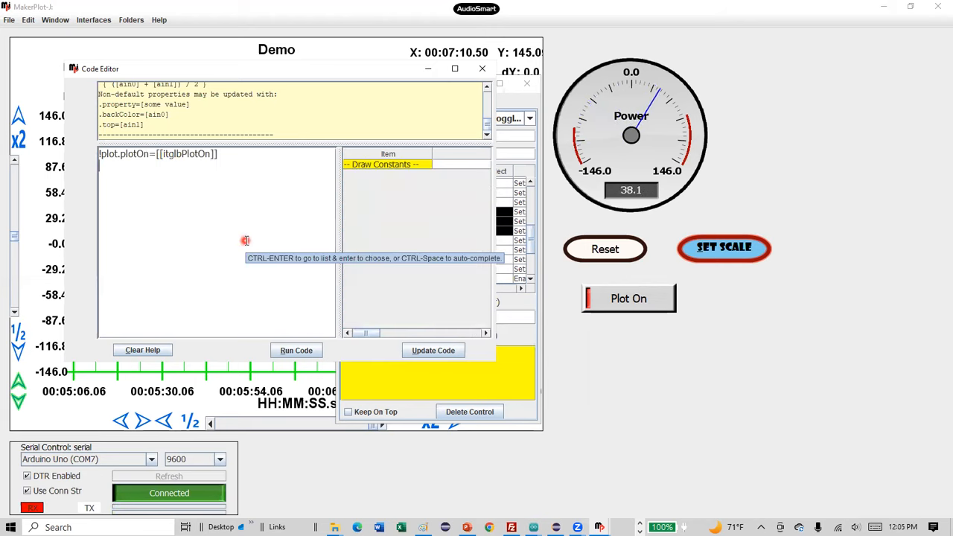
left_click(424, 351)
left_click(424, 353)
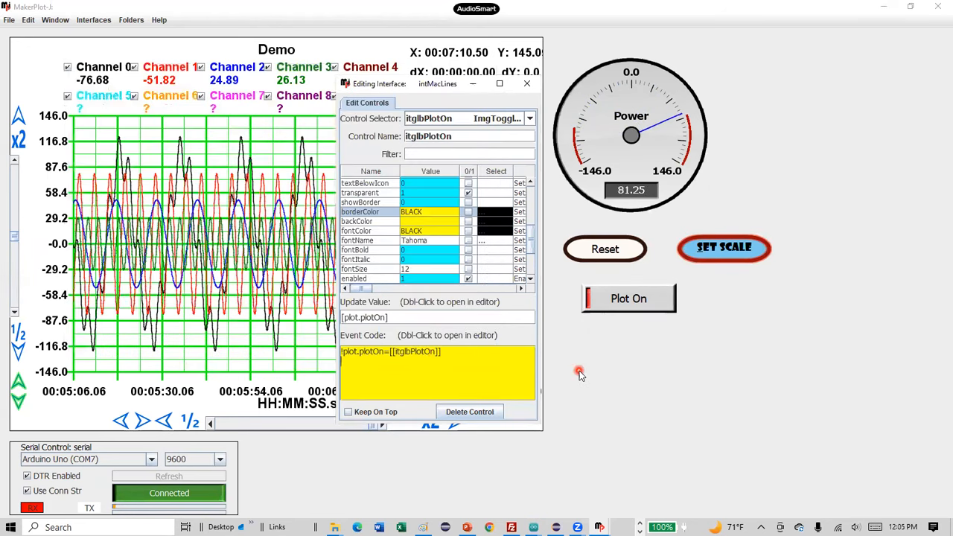
left_click(580, 374)
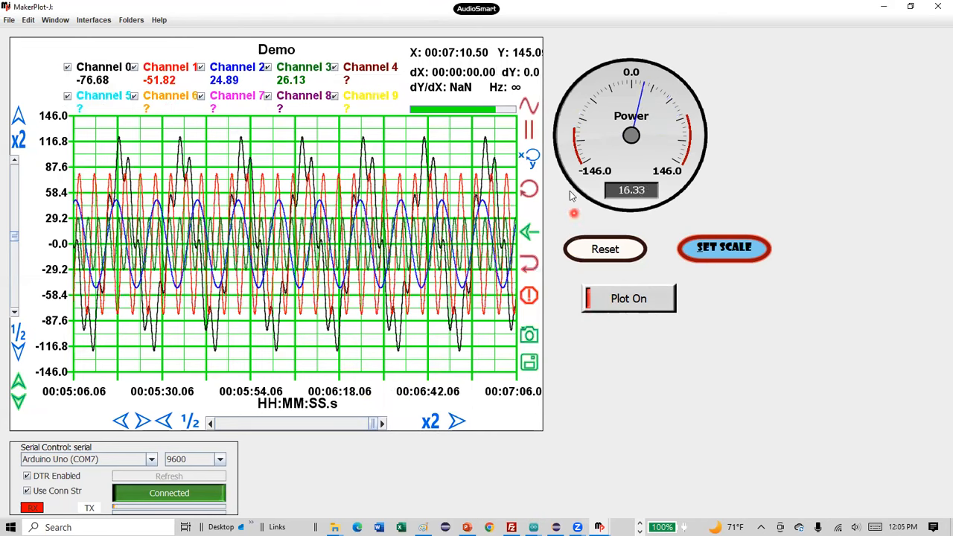
Step: Try the Plot On toggle button several times, and switch plotting with the plot's own on/off control
left_click(616, 299)
left_click(617, 299)
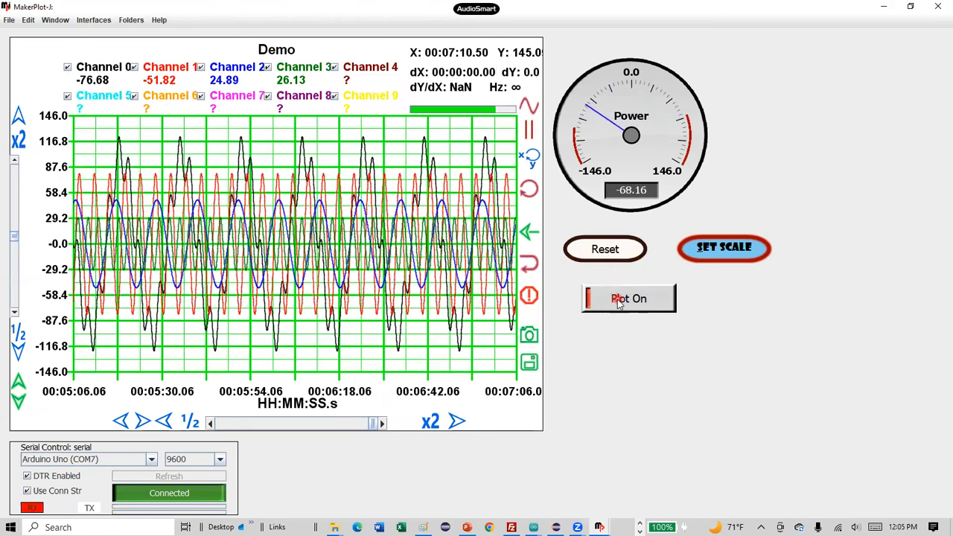
left_click(617, 300)
left_click(617, 300)
left_click(527, 113)
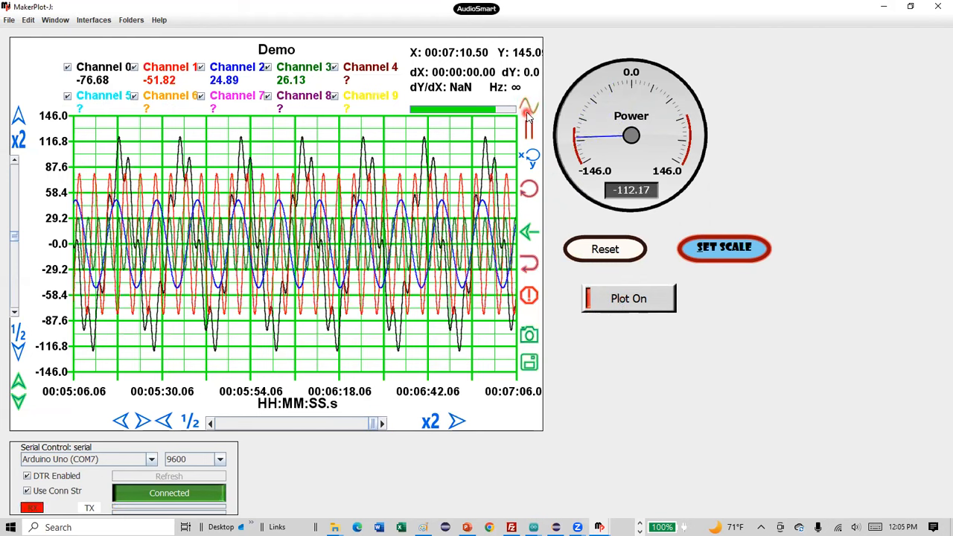
Step: Switch the Plot On toggle on and off, check the Debug/CLI log for the event code's errors, and close the log
left_click(604, 299)
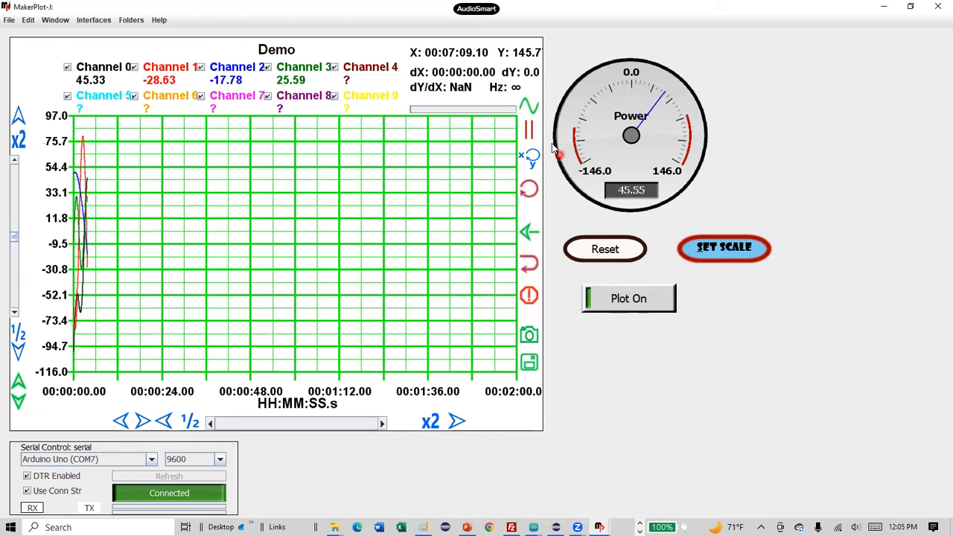
left_click(605, 299)
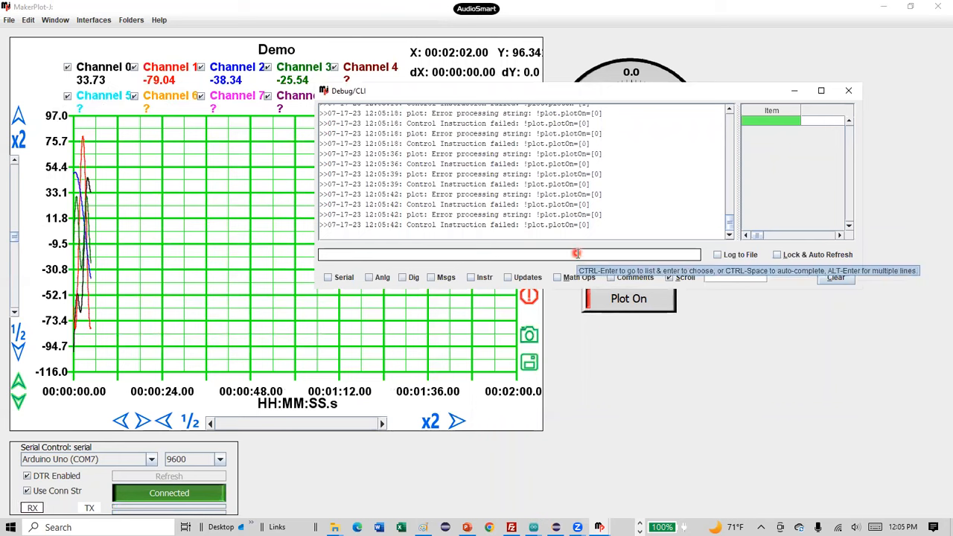
left_click(848, 90)
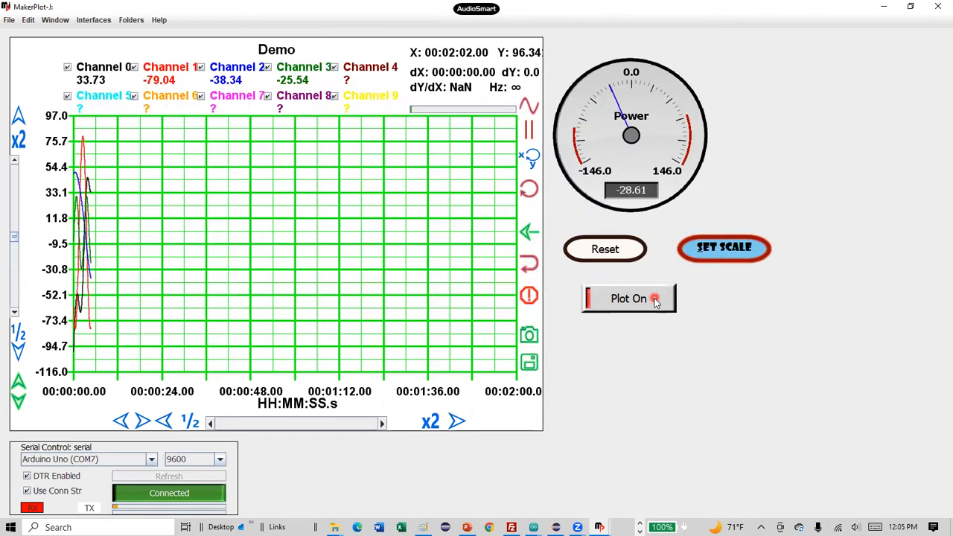
Step: Change the Plot On toggle's event code to !plot.plotOn=[itglbPlotOn] with single brackets and close the control editor
right_click(655, 300, "ctrl")
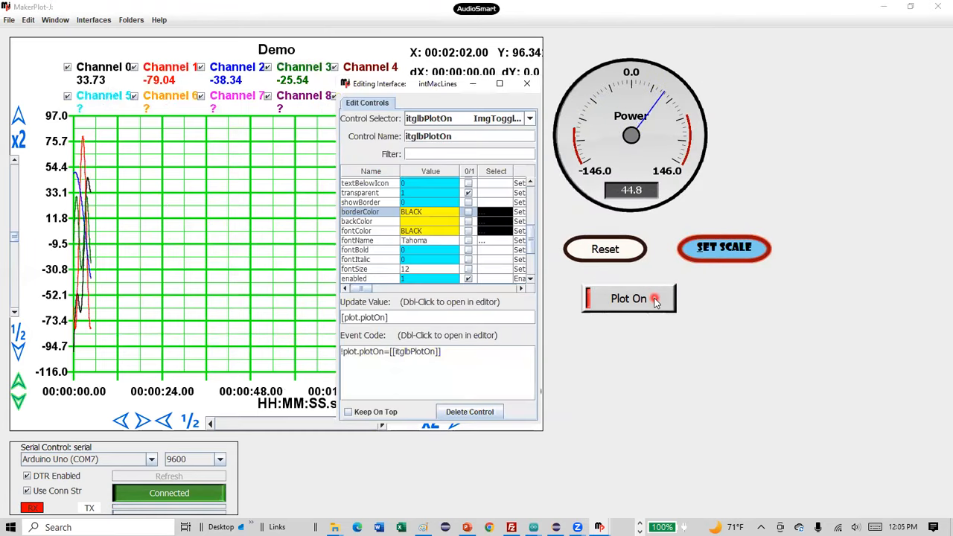
left_click(480, 349)
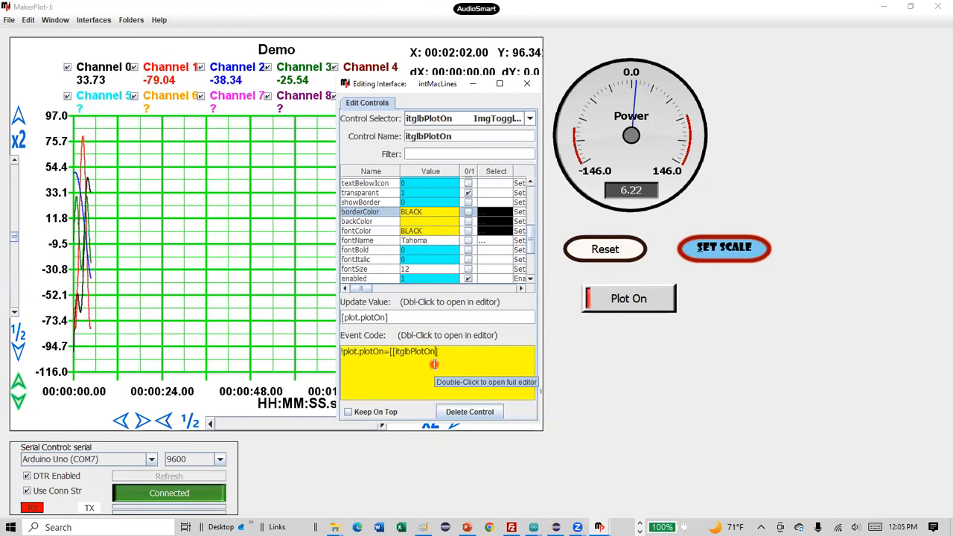
key("BackSpace")
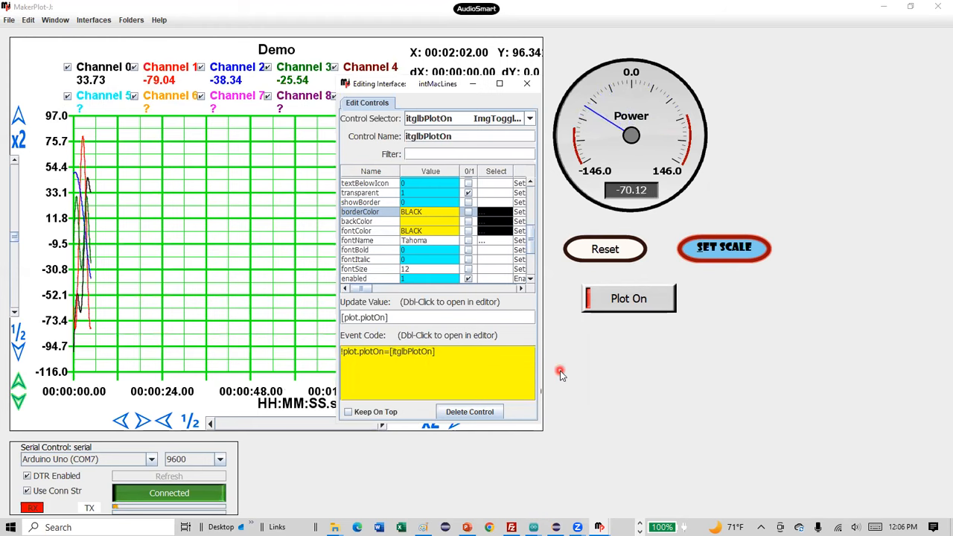
left_click(587, 354)
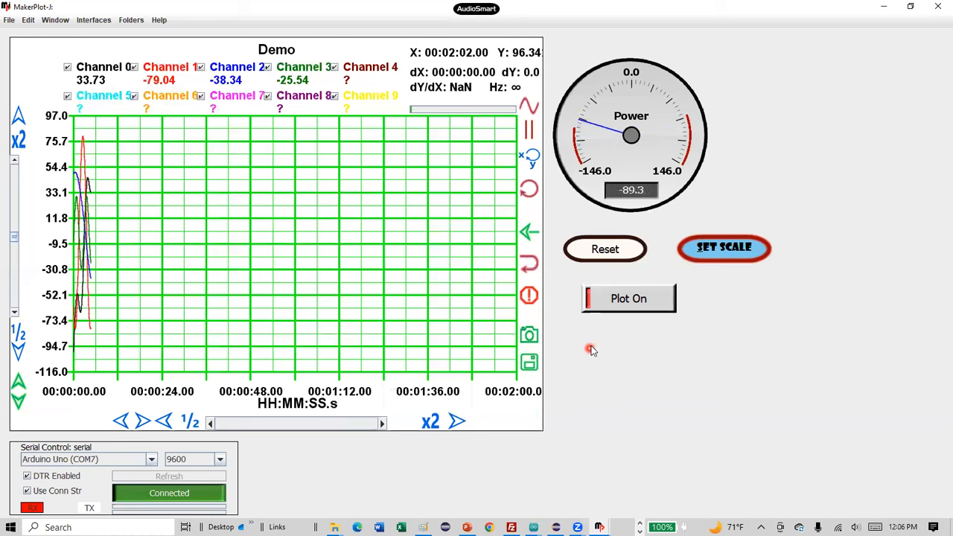
Step: Test the single-bracket event code by switching the Plot On toggle on and off several times
left_click(607, 308)
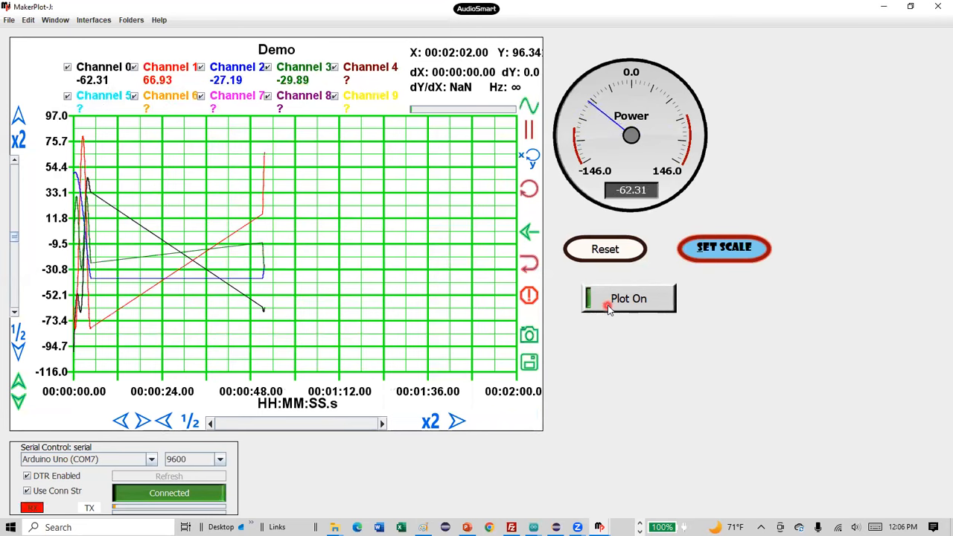
left_click(608, 308)
left_click(608, 308)
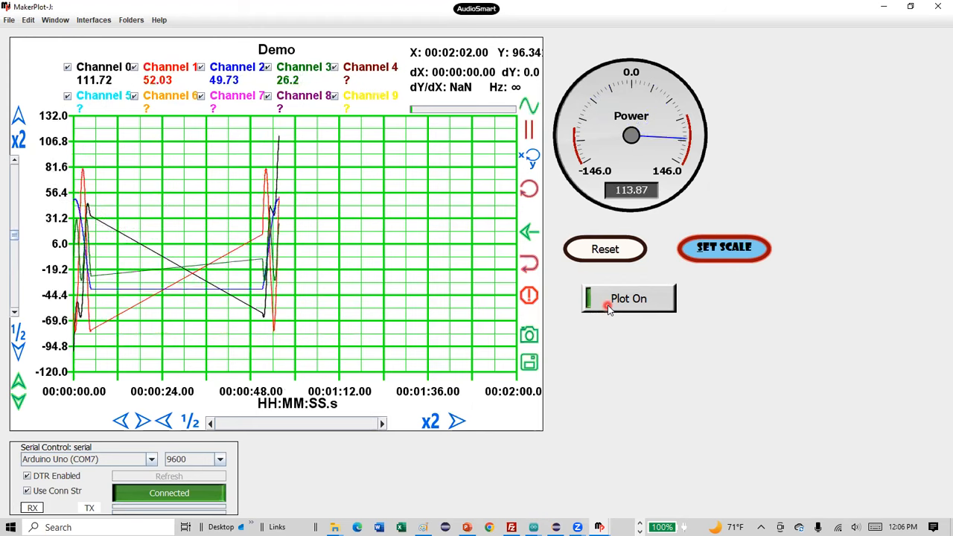
left_click(608, 308)
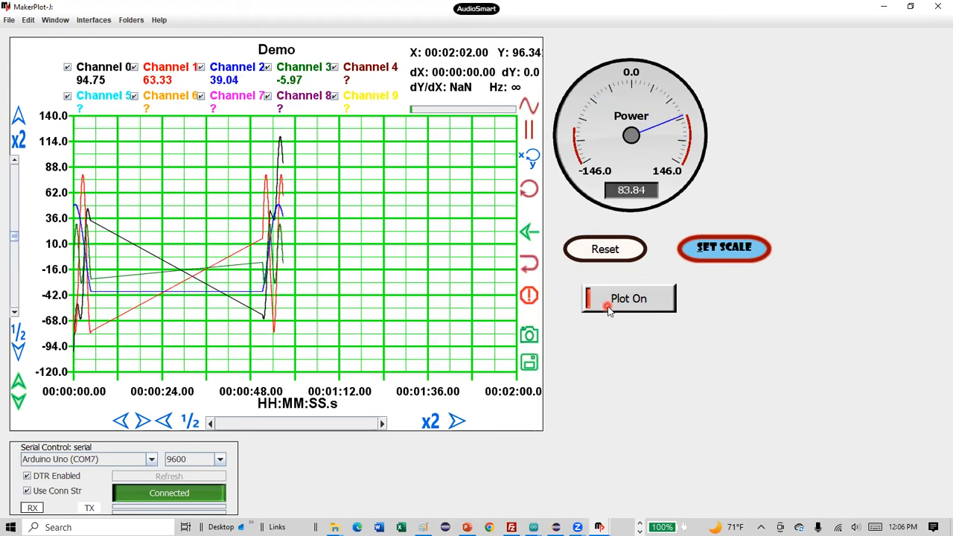
Step: Open the Plot On toggle's event code in the code editor and replace the control name reference with [[this]]
right_click(607, 308)
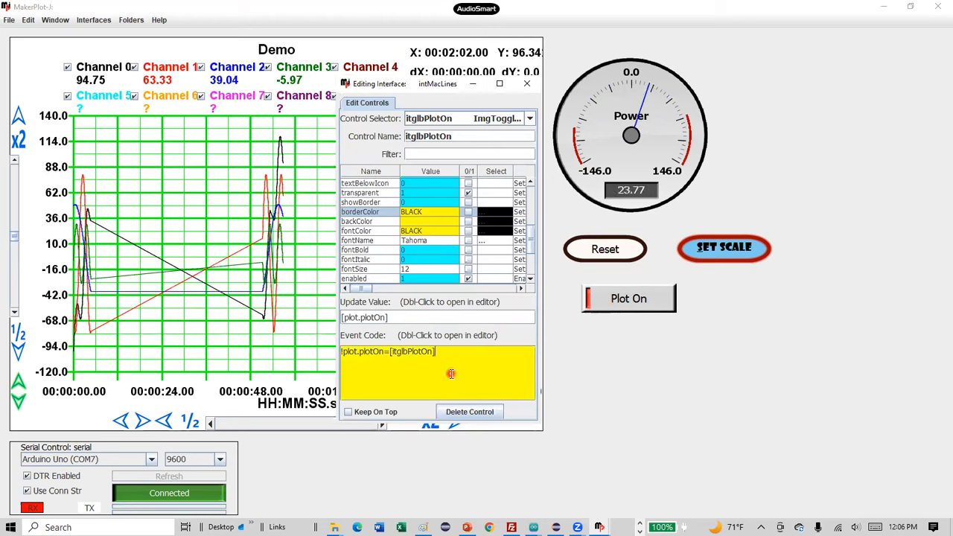
double_click(451, 373)
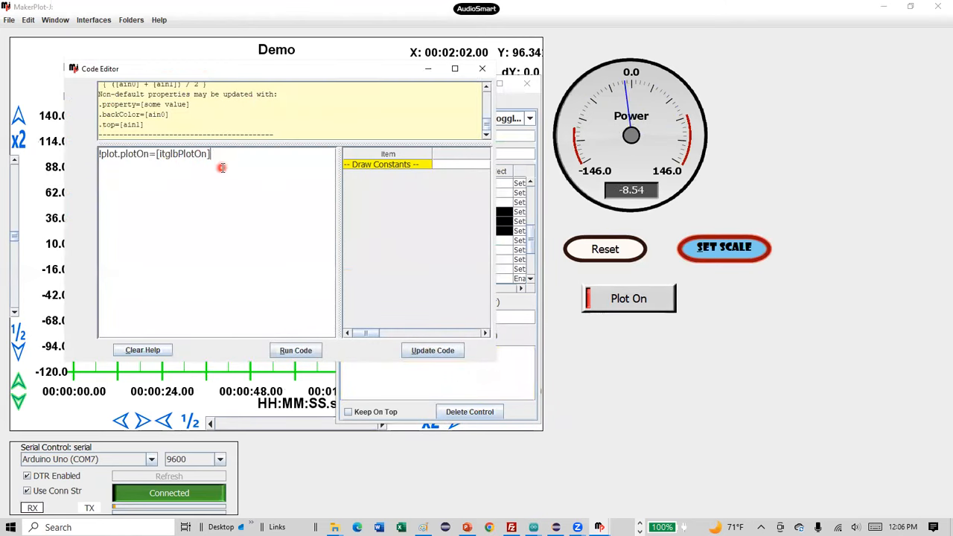
key("BackSpace")
key("BackSpace")
key("BackSpace")
key("BackSpace")
key("BackSpace")
key("BackSpace")
key("BackSpace")
key("BackSpace")
key("BackSpace")
key("BackSpace")
key("BackSpace")
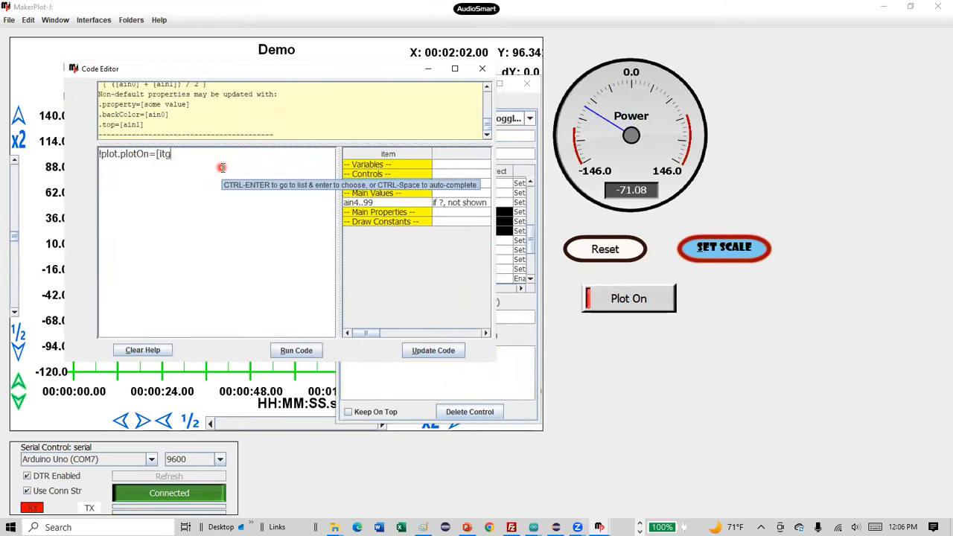
key("BackSpace")
type("[this]]")
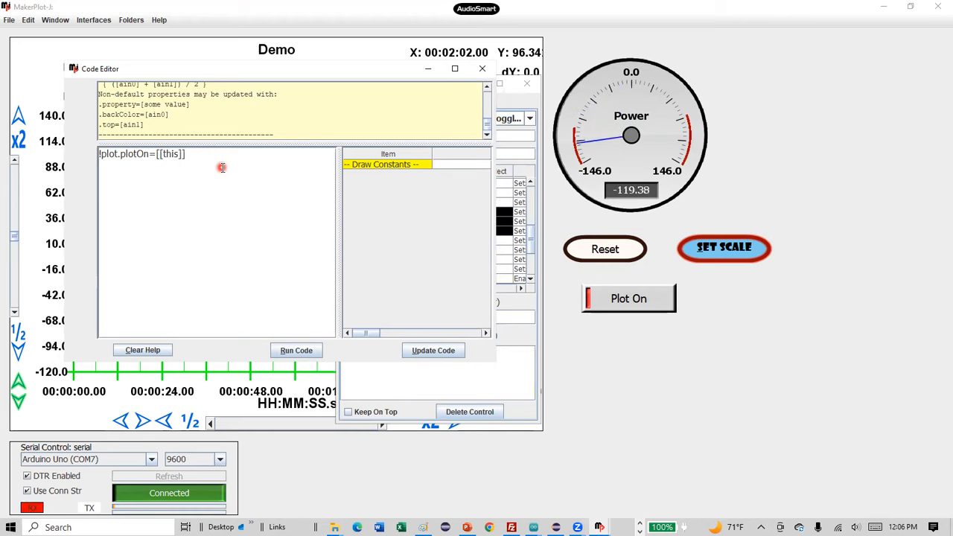
Step: Try the reference as [this], restore it to [[this]], update the event code and close the control editor
key("BackSpace")
key("Left")
key("Left")
key("Left")
key("Left")
key("Left")
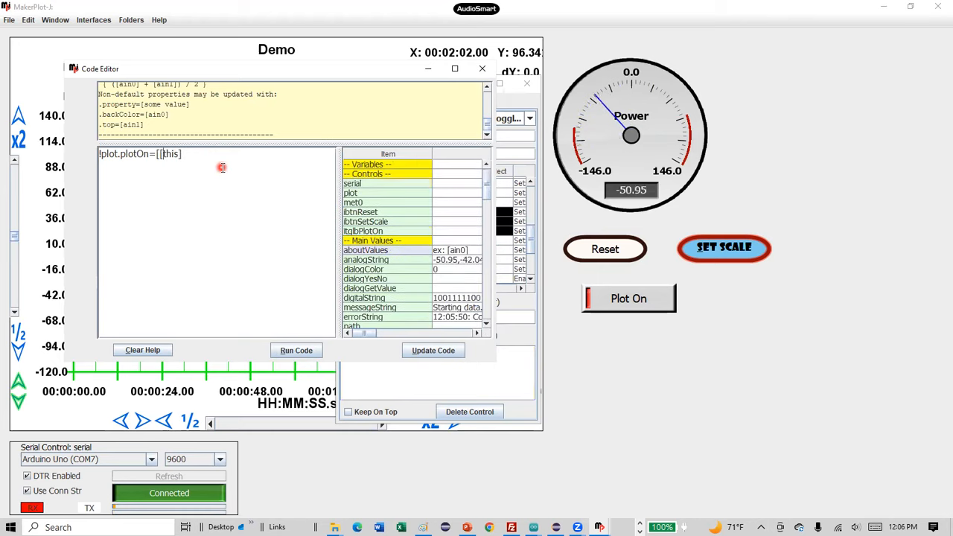
key("BackSpace")
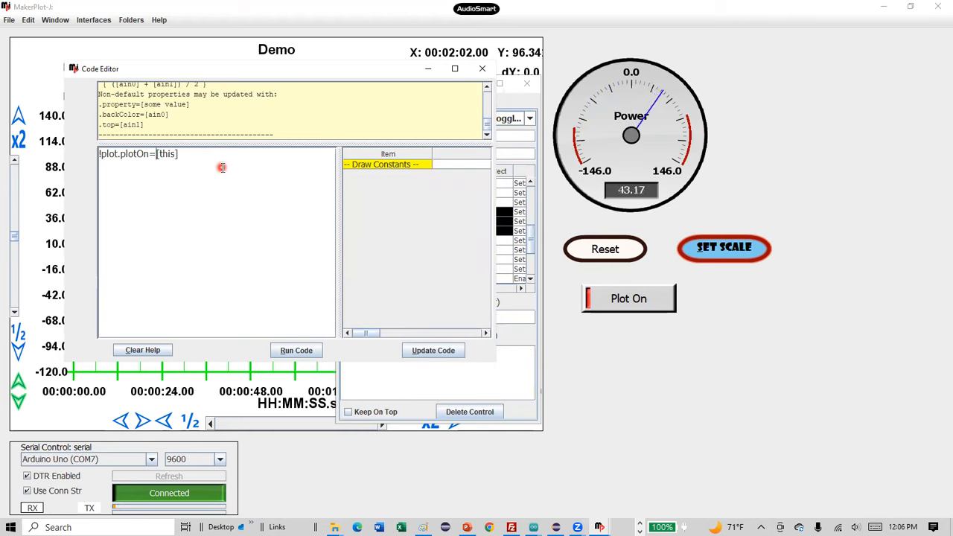
type("[this")
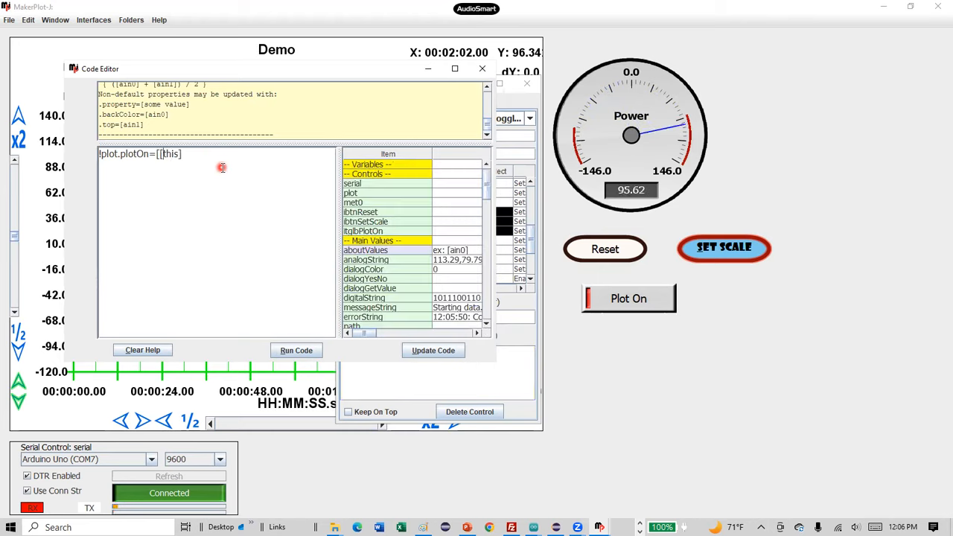
type("]")
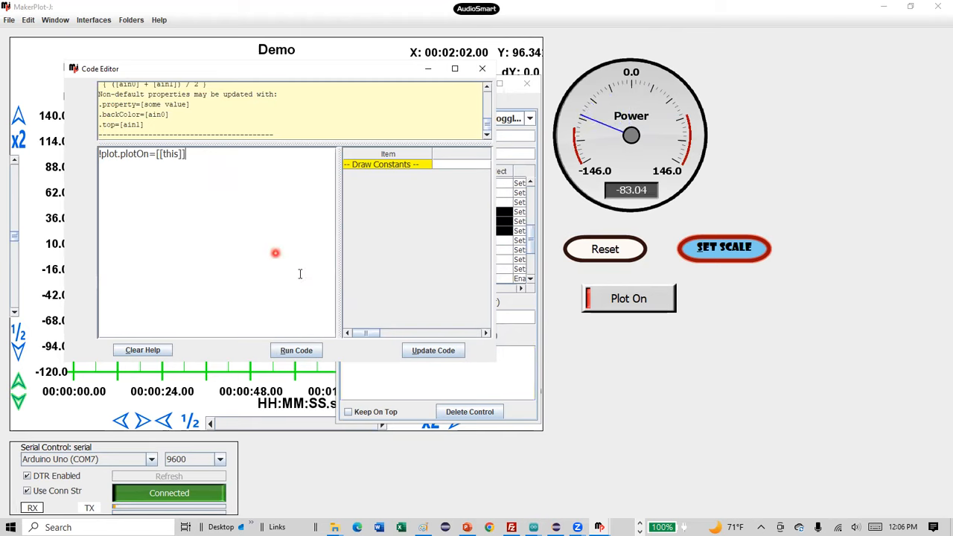
left_click(417, 350)
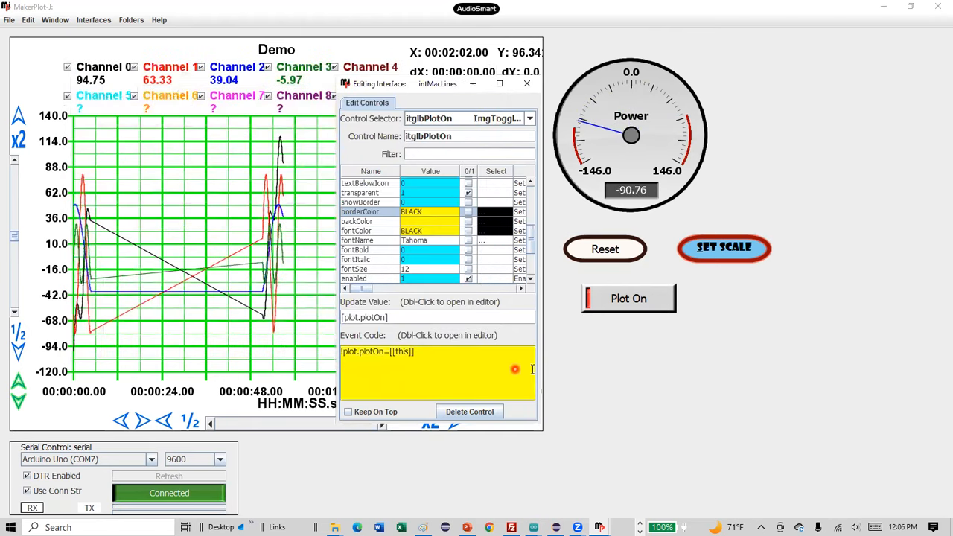
left_click(587, 364)
Step: Test the [[this]] event code by switching the Plot On toggle on and off several times
left_click(609, 299)
left_click(610, 300)
left_click(610, 302)
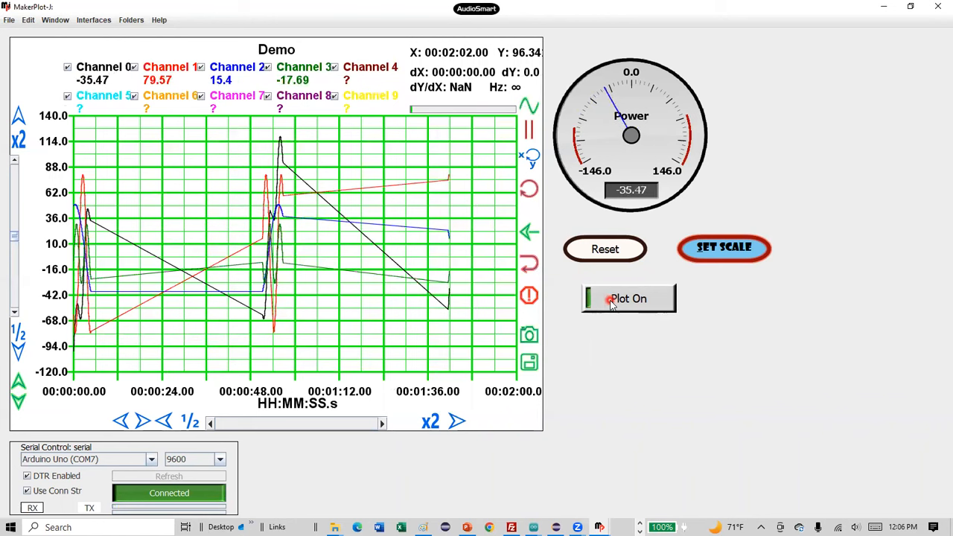
left_click(610, 302)
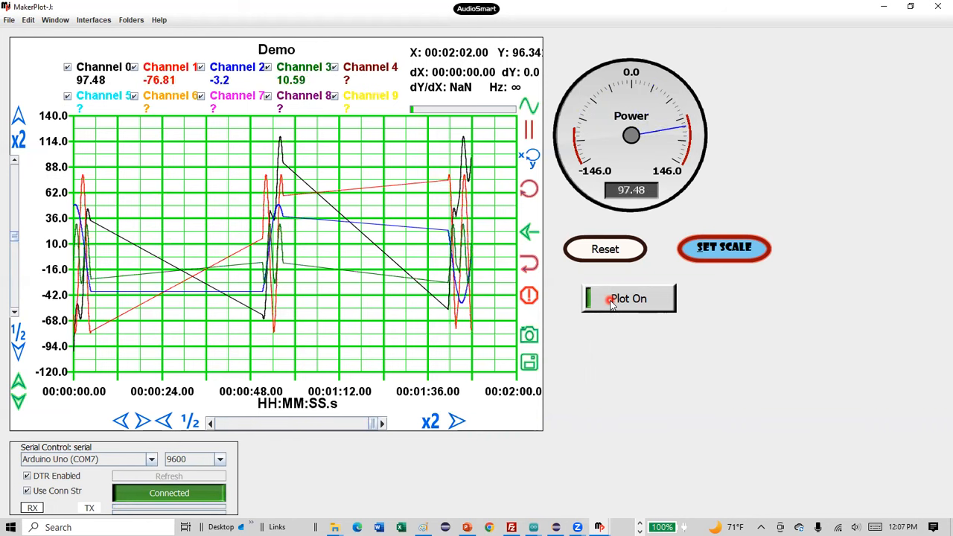
left_click(610, 303)
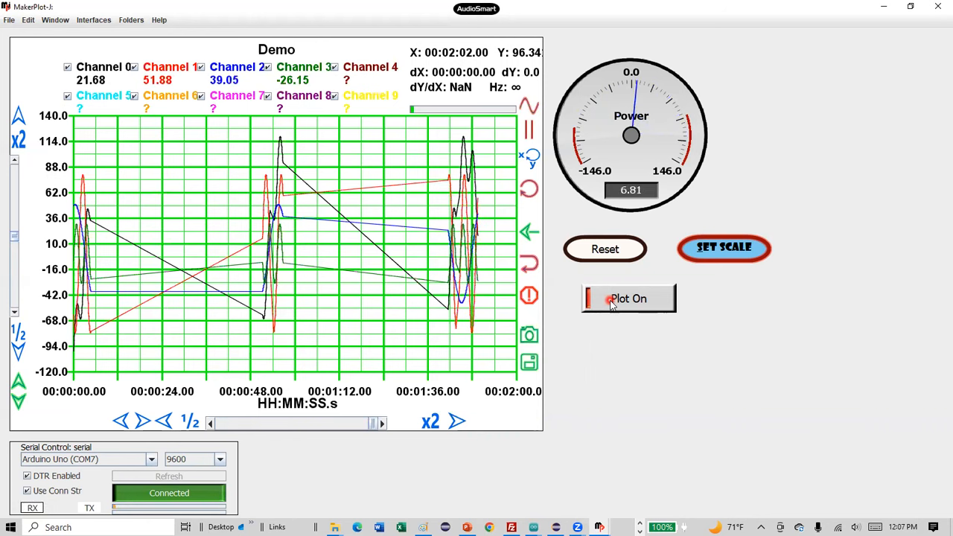
Step: Replace the Plot On toggle's entire event code with the on-event line <on>!plot.plotOn=1
right_click(610, 304)
double_click(474, 366)
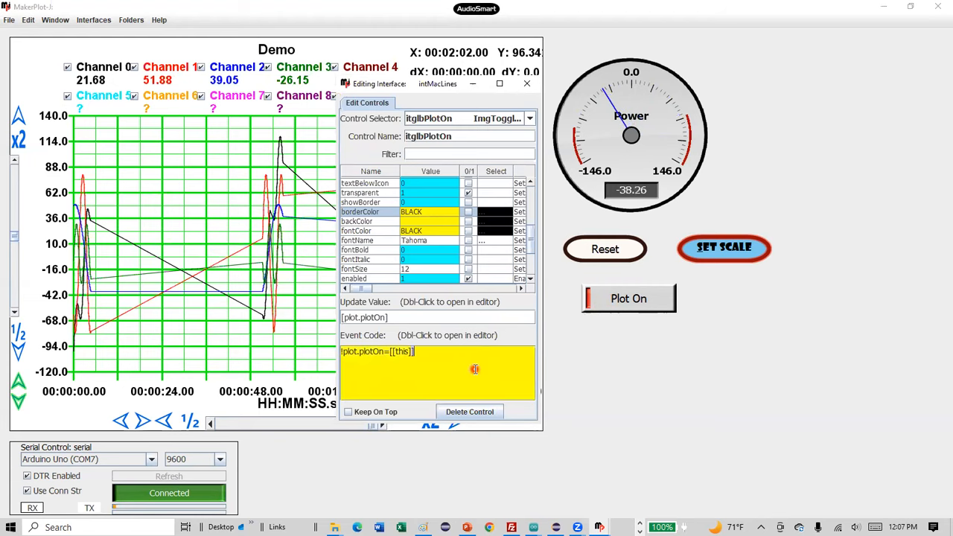
left_click_drag(186, 154, 92, 156)
type("<")
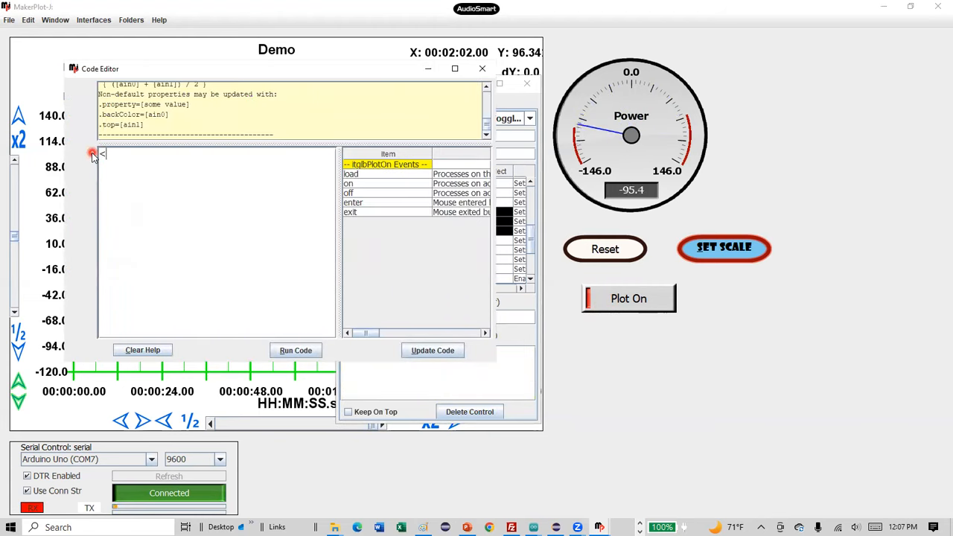
type("on")
type(">!plot.pl")
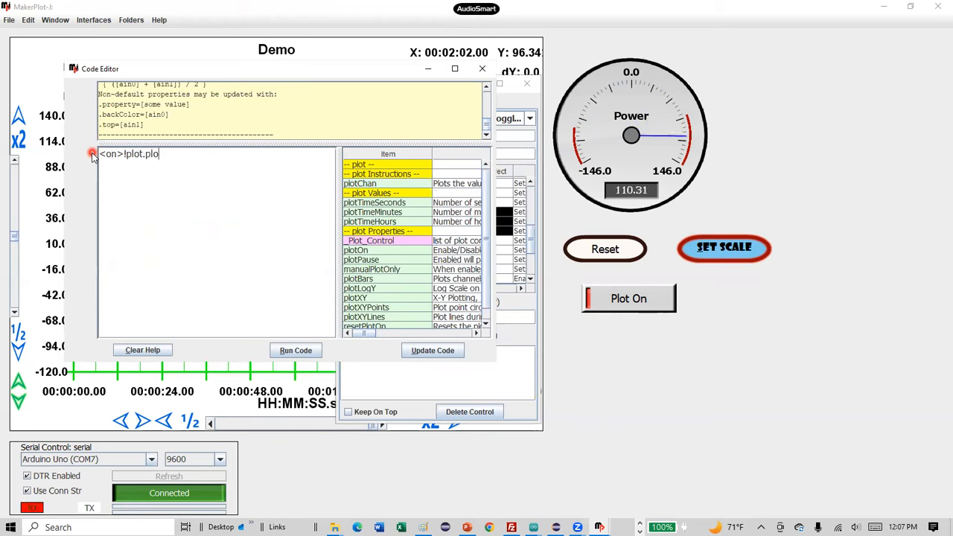
type("ot")
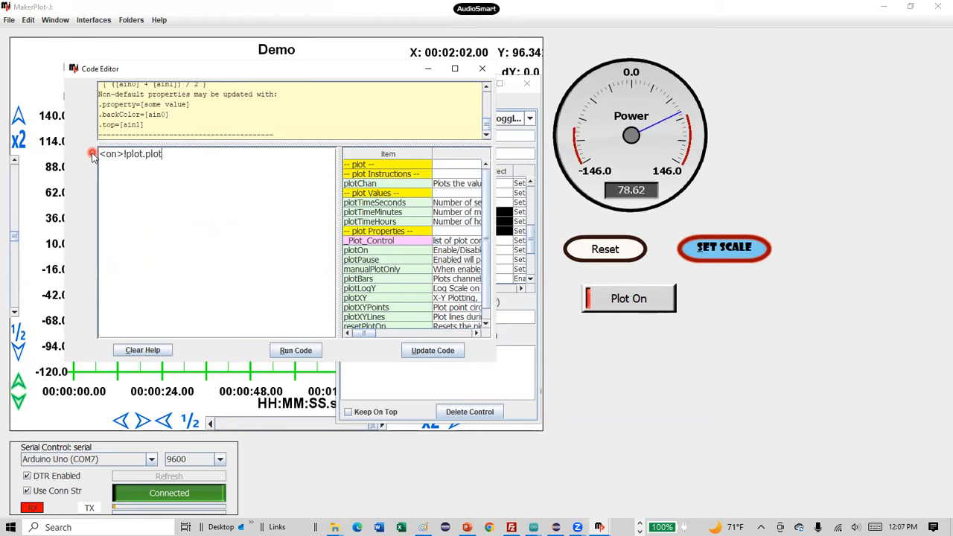
type("On")
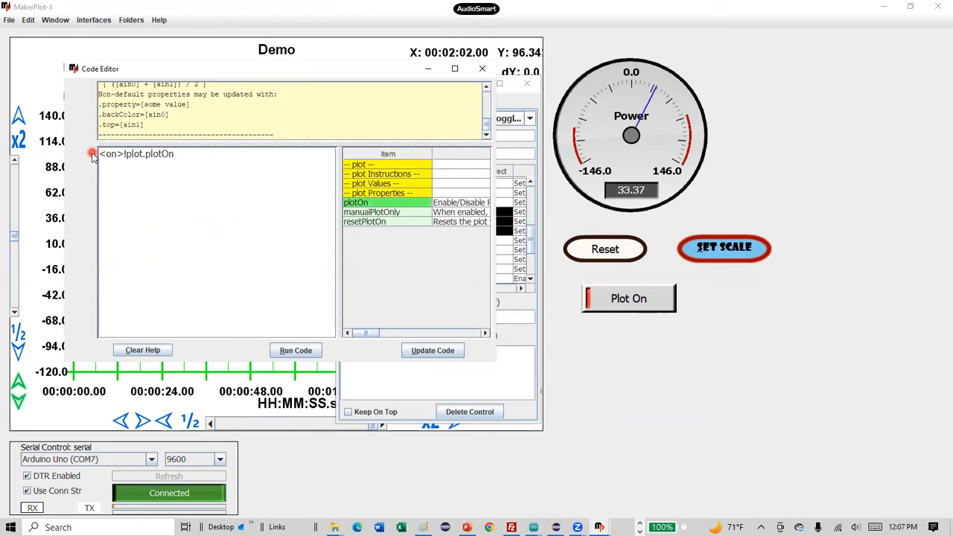
type("=1")
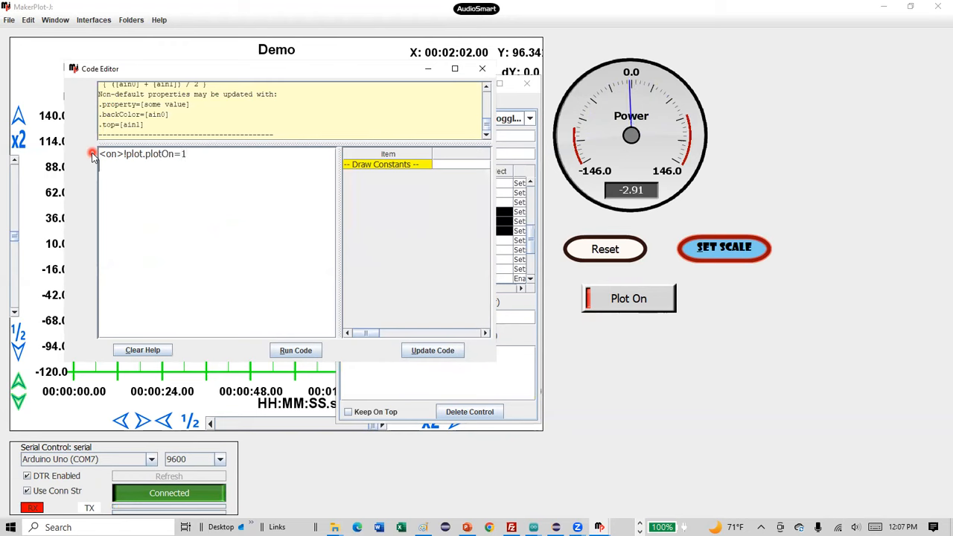
Step: Add the off-event line <off>!plot.plotOn=0 below it, update the event code and close the control editor
key("Return")
type("<")
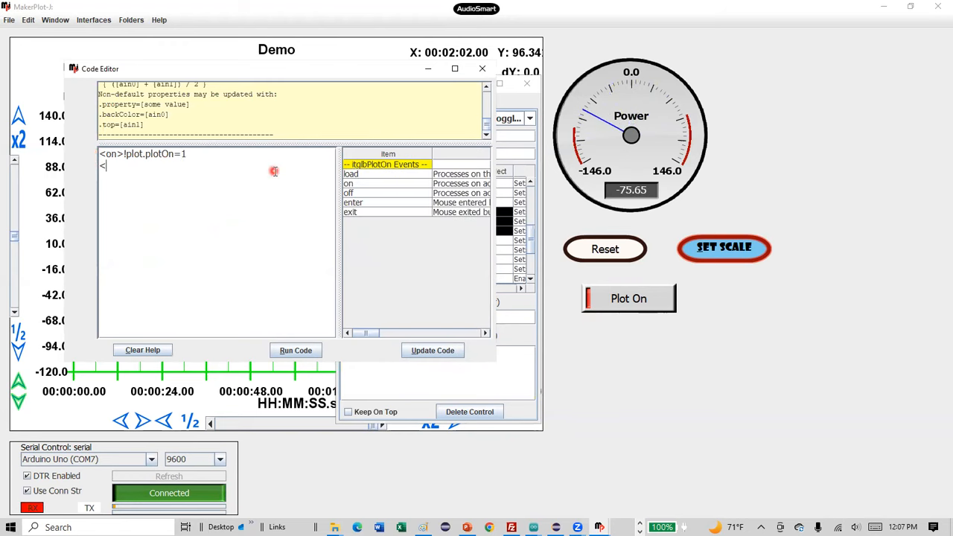
double_click(359, 193)
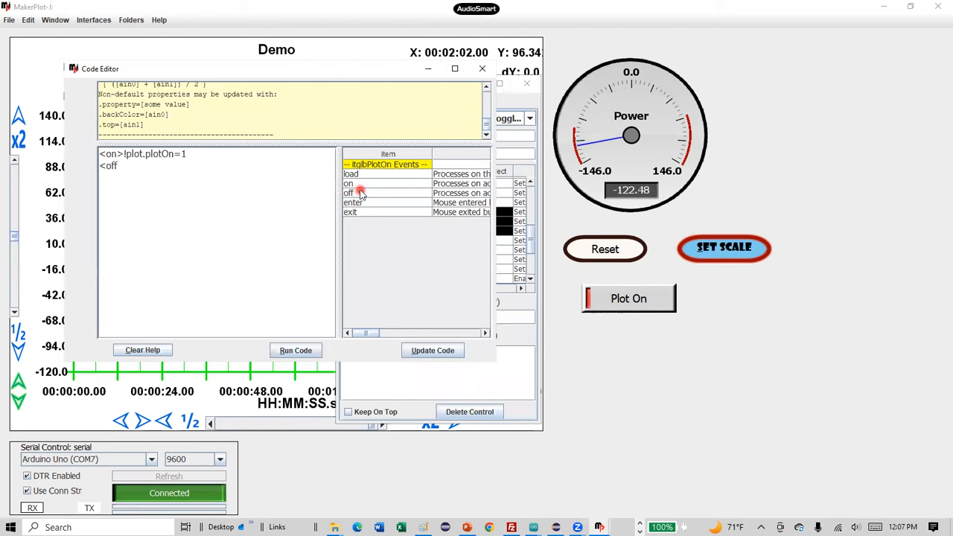
type(">!")
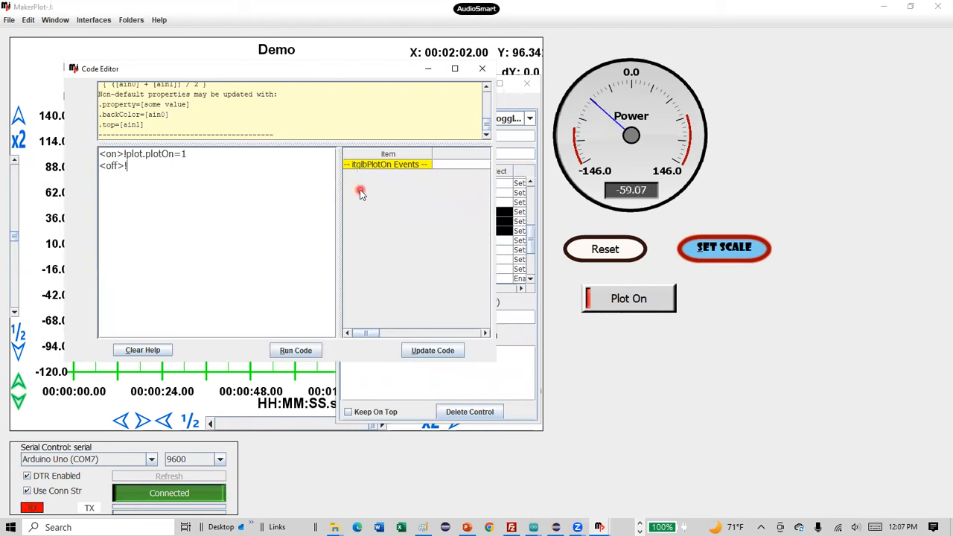
type("plot.plotO")
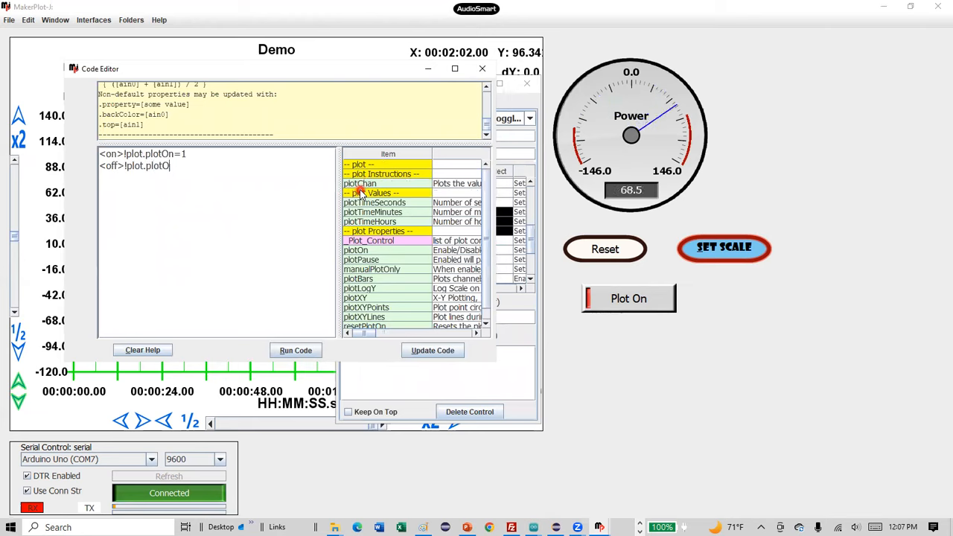
type("n=0")
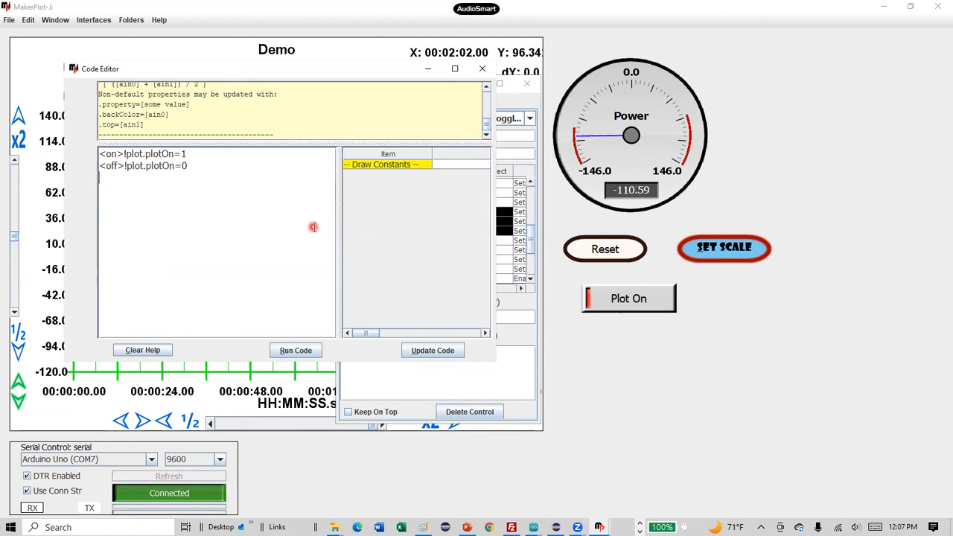
left_click(429, 349)
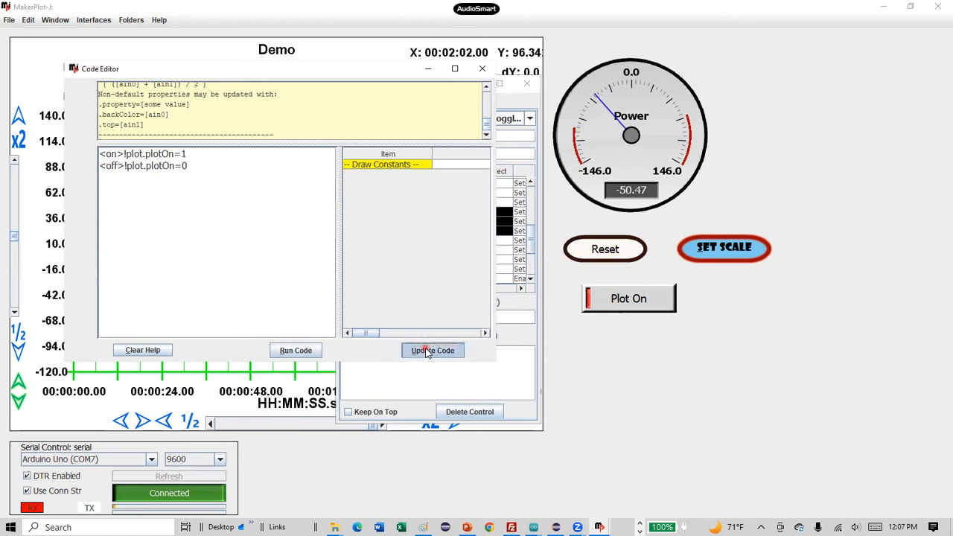
left_click(636, 349)
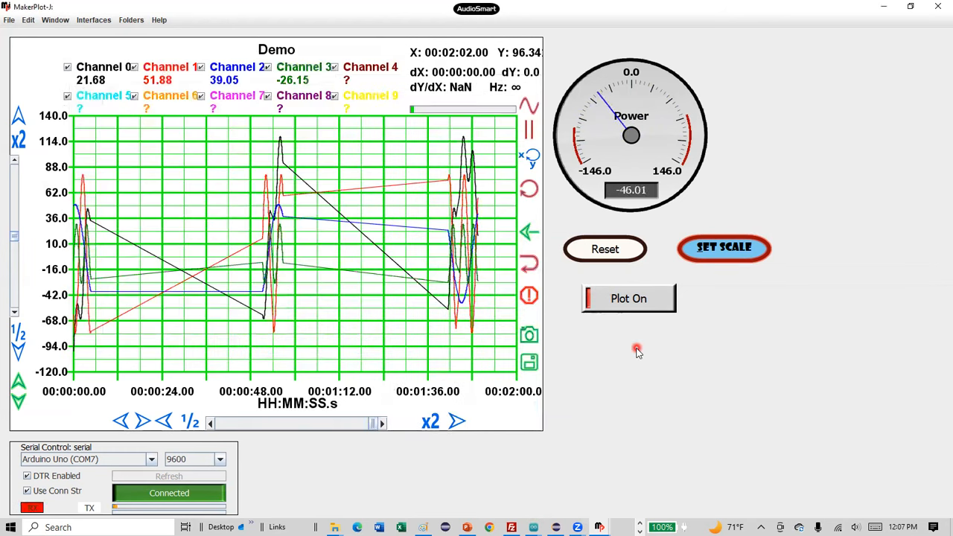
Step: Test the Plot On toggle, and review its update value and its on and off event code in the control editor
left_click(617, 301)
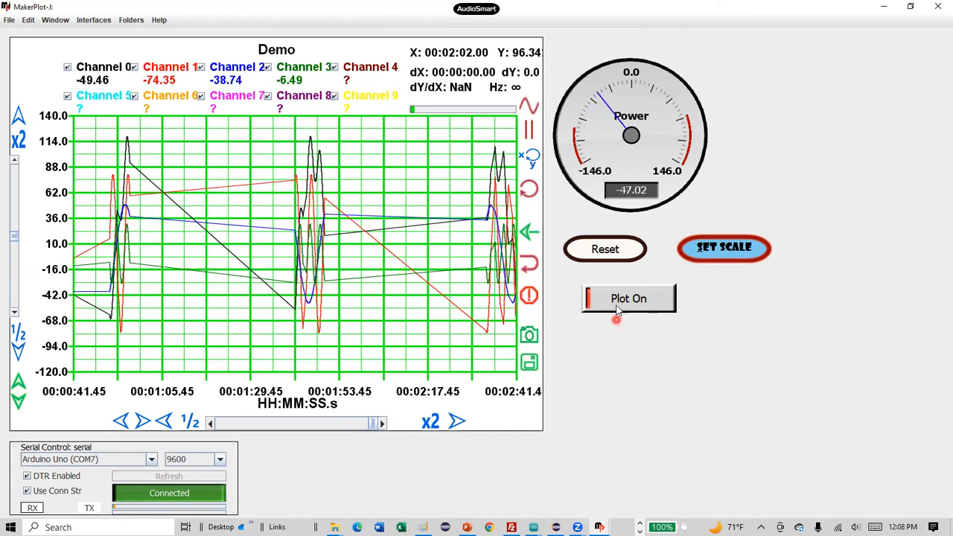
left_click(618, 300)
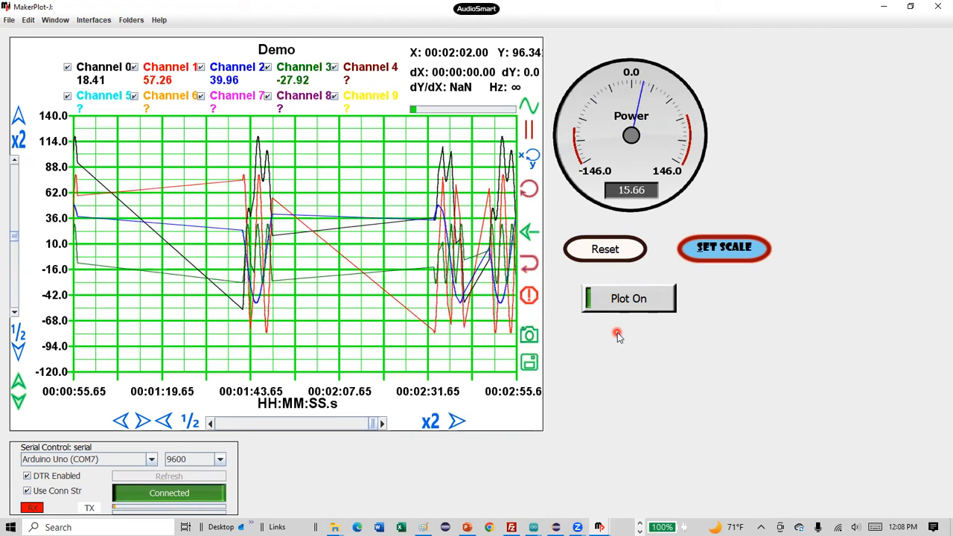
right_click(638, 299)
left_click_drag(402, 314, 339, 320)
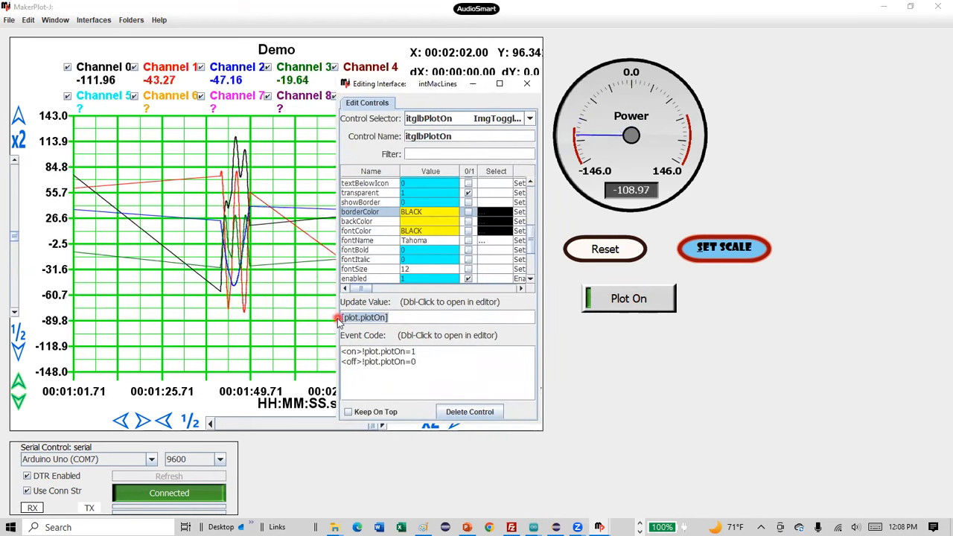
left_click(404, 318)
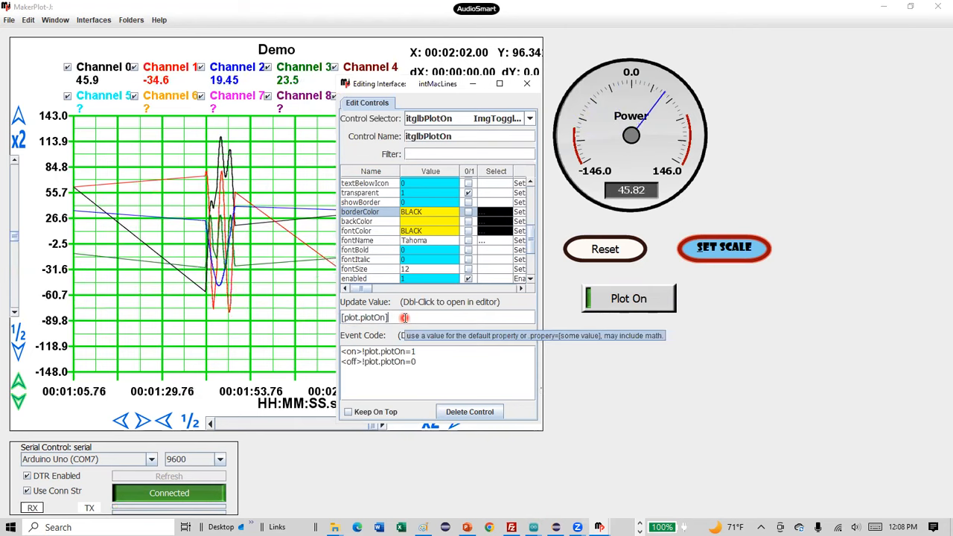
left_click(426, 357)
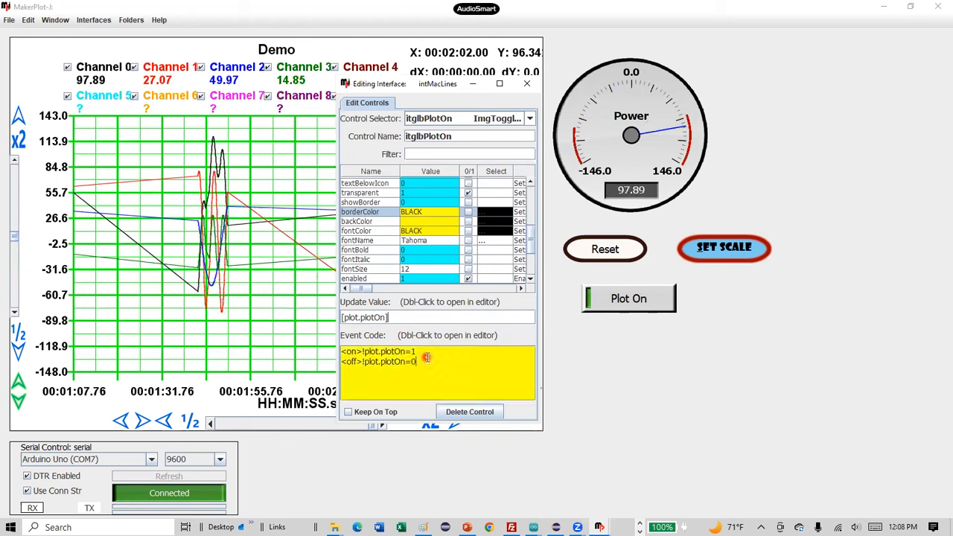
left_click_drag(427, 360, 336, 357)
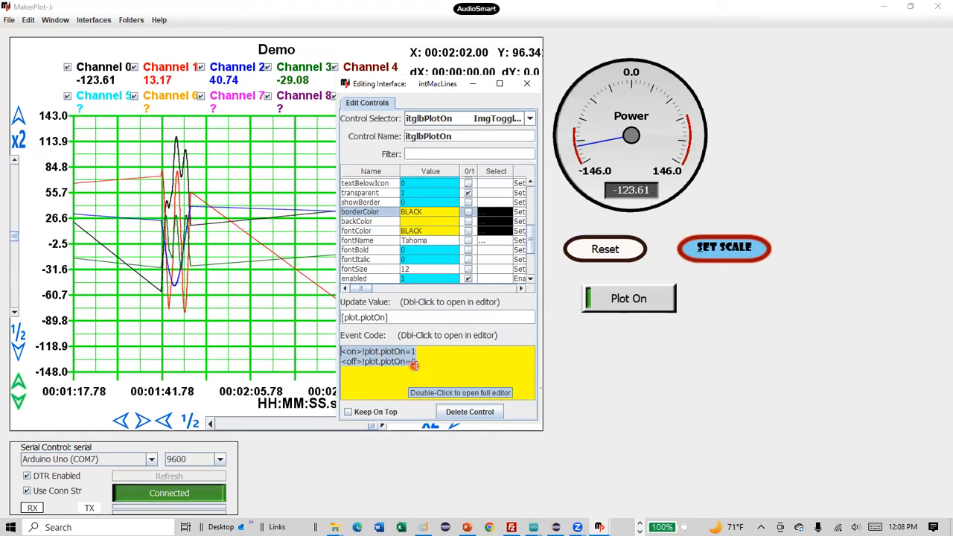
left_click(617, 385)
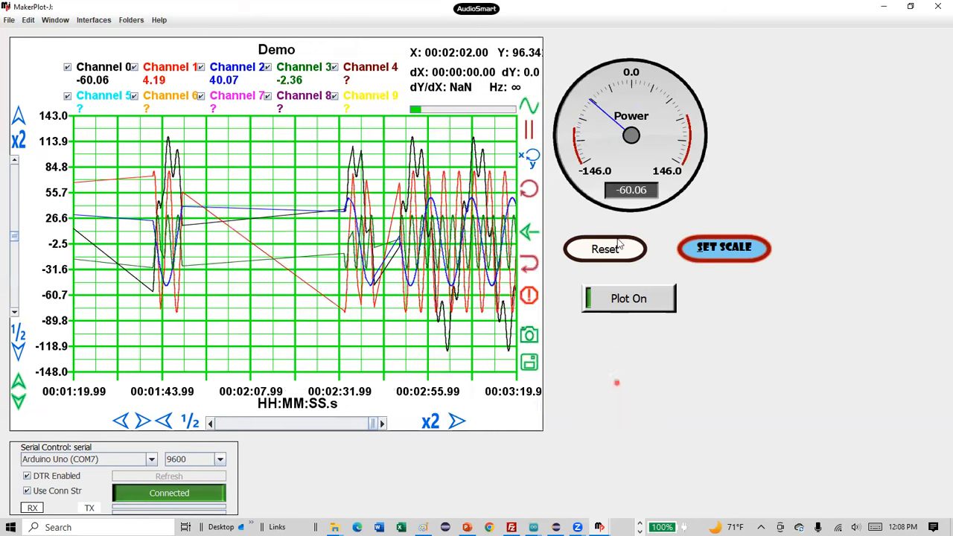
Step: Open the event code of the Power meter (met0) in the full code editor and begin a <load>! event line
double_click(620, 173)
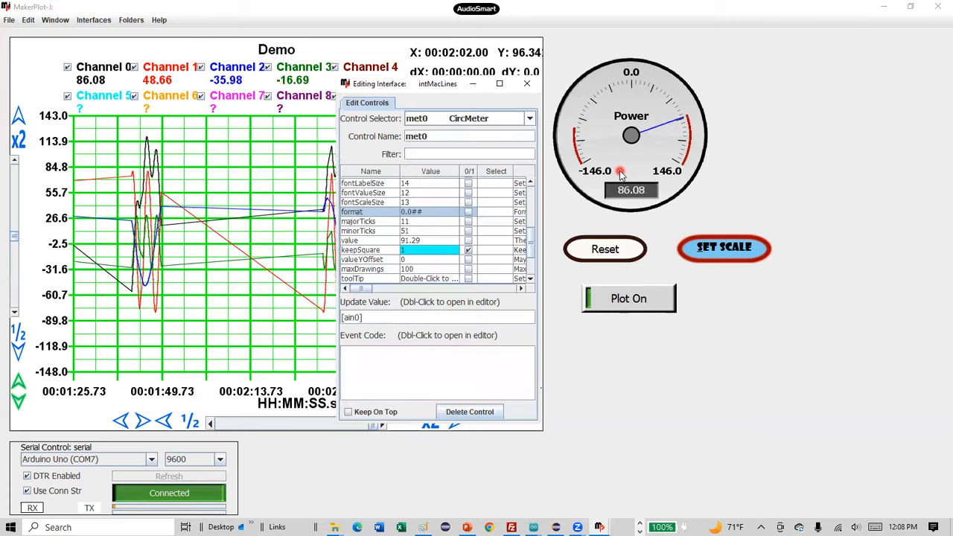
double_click(474, 372)
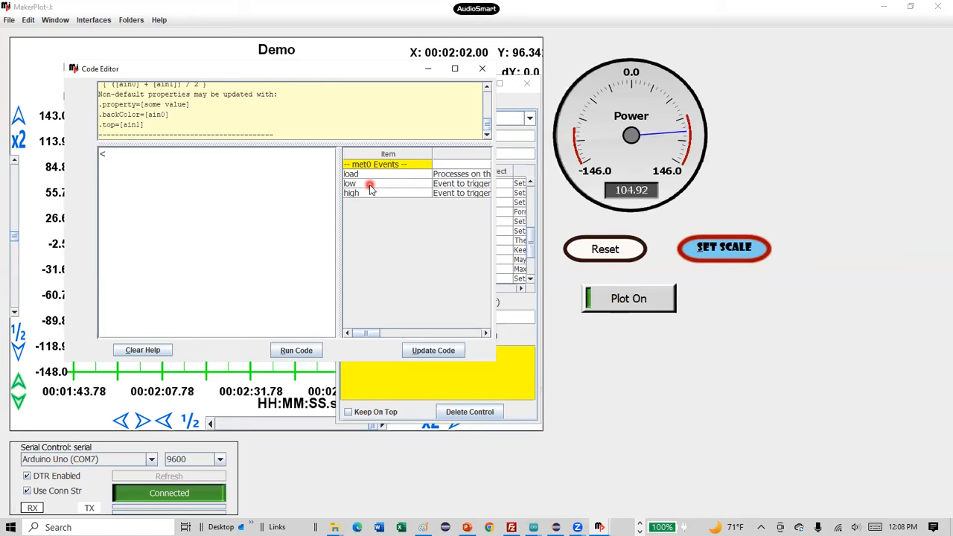
left_click(370, 193)
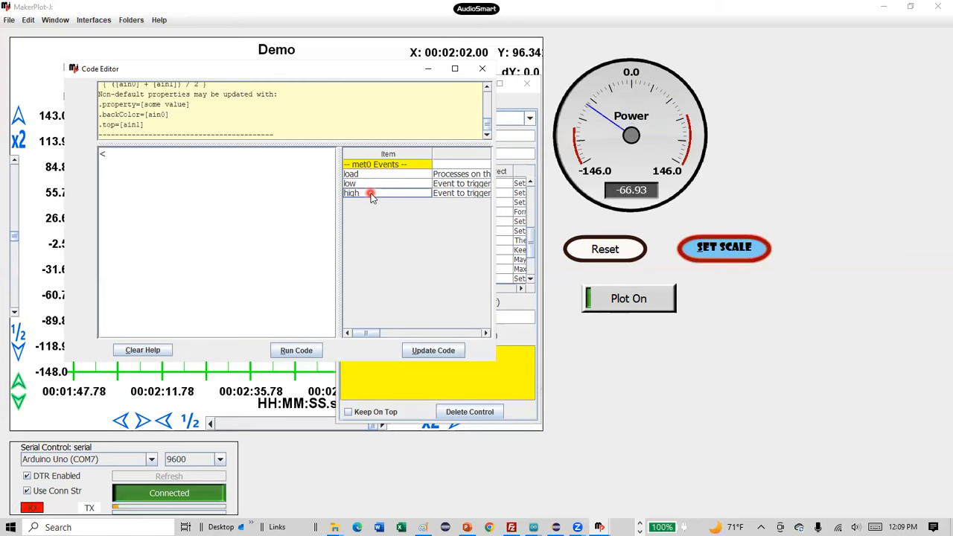
left_click(368, 176)
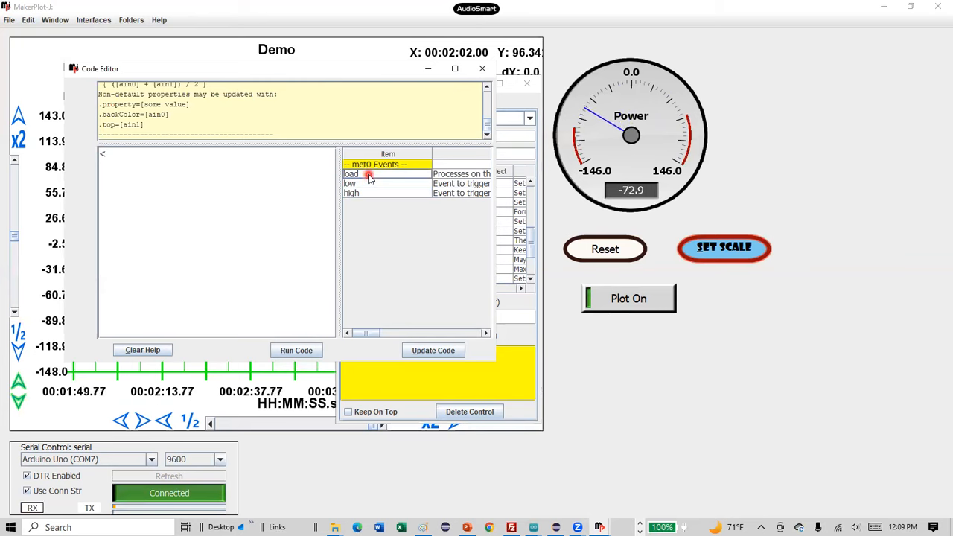
type("load")
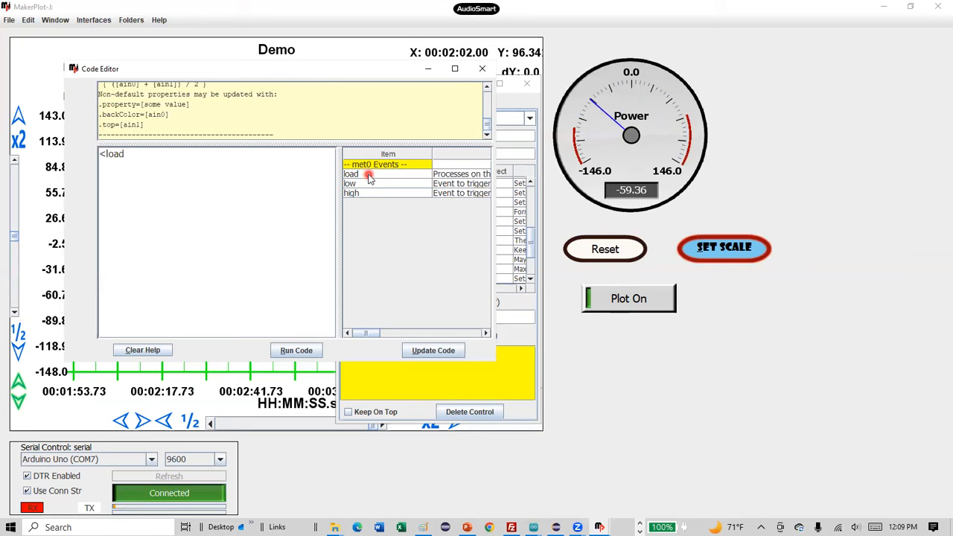
type(">")
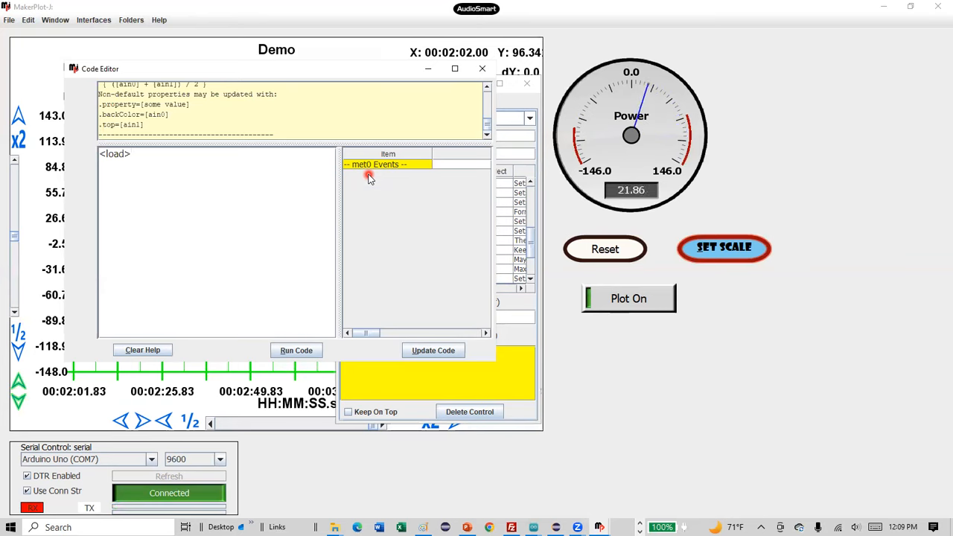
type("!")
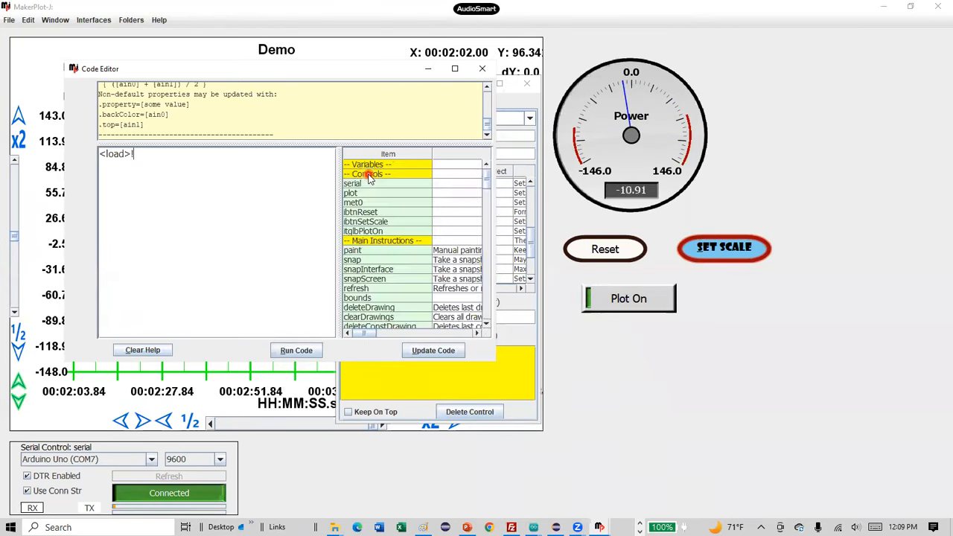
Step: Complete the load event line with met0.label=Voltage and update the meter's event code
type("met0.")
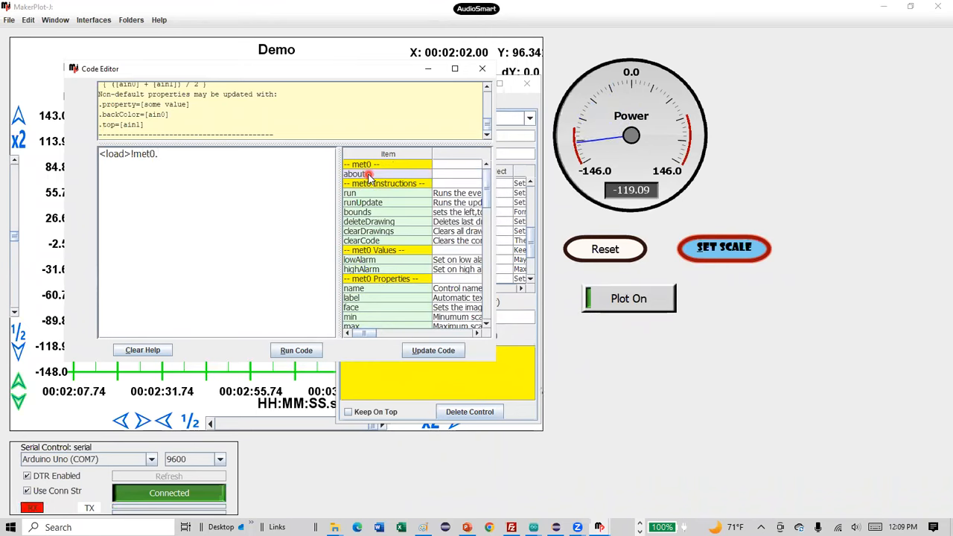
type("la")
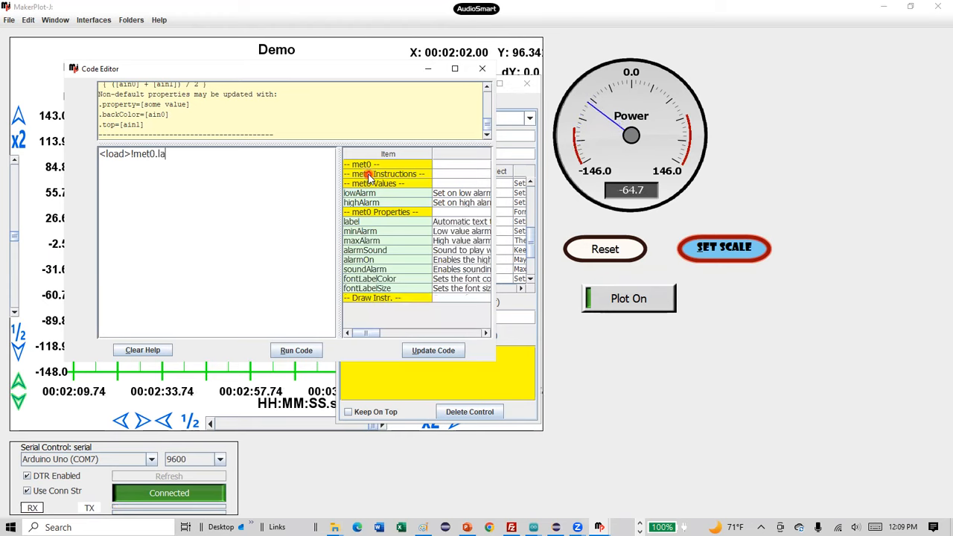
left_click(357, 222)
type("=")
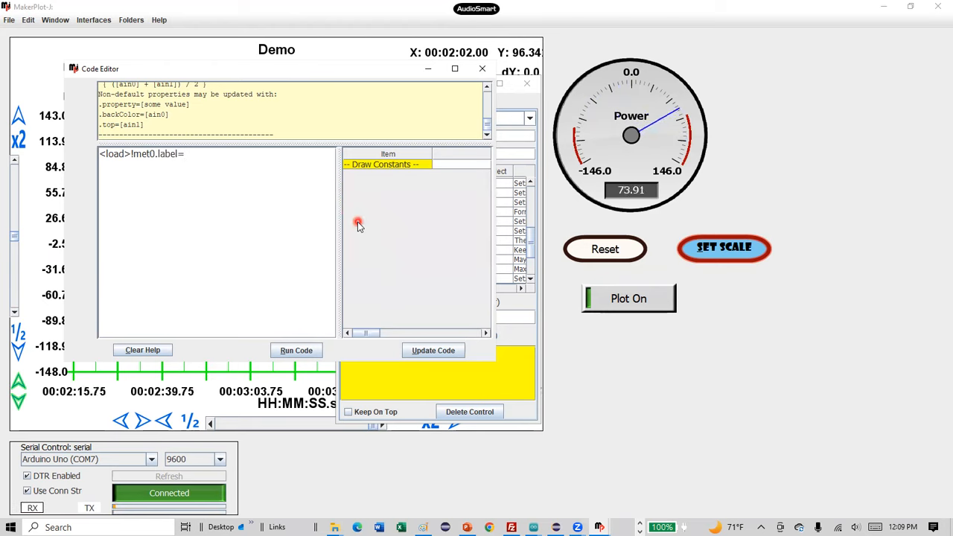
type("Voltage")
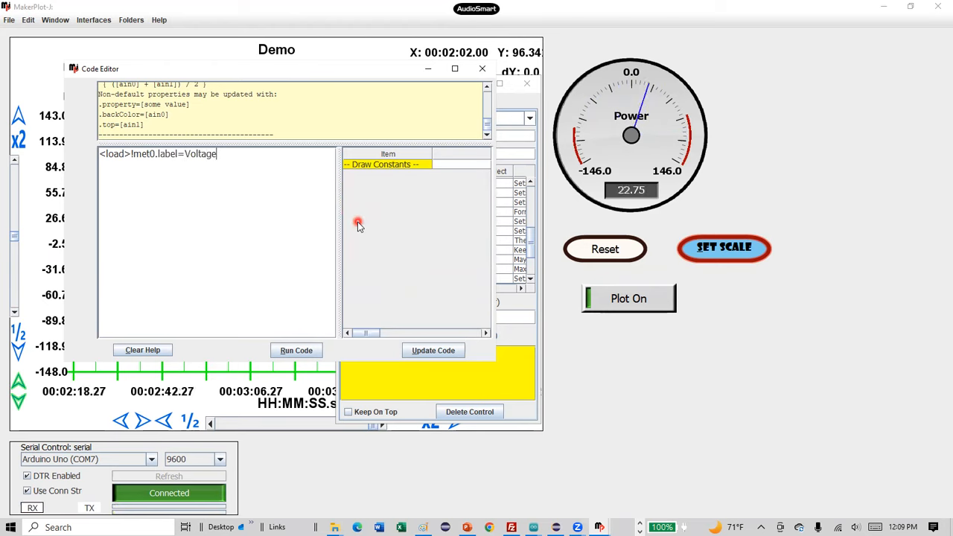
key("Return")
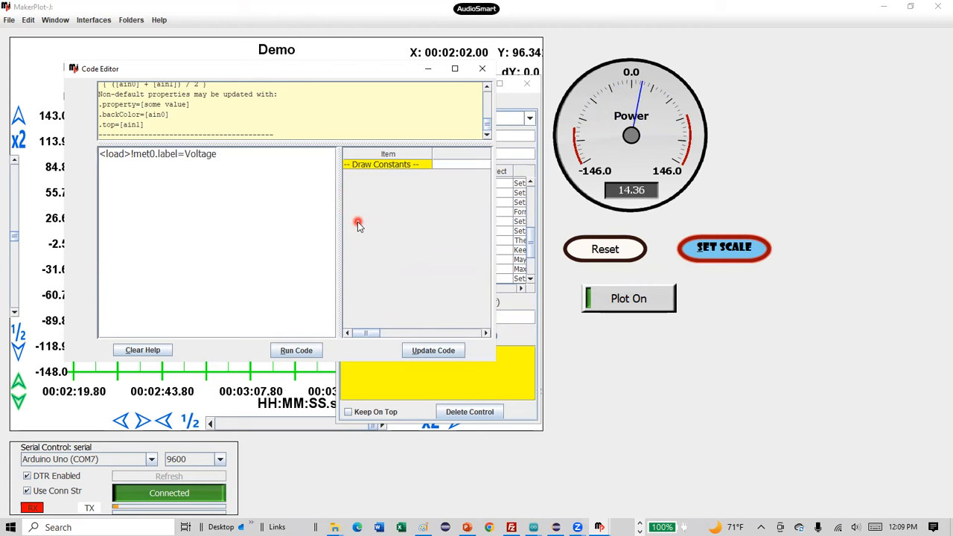
left_click(419, 348)
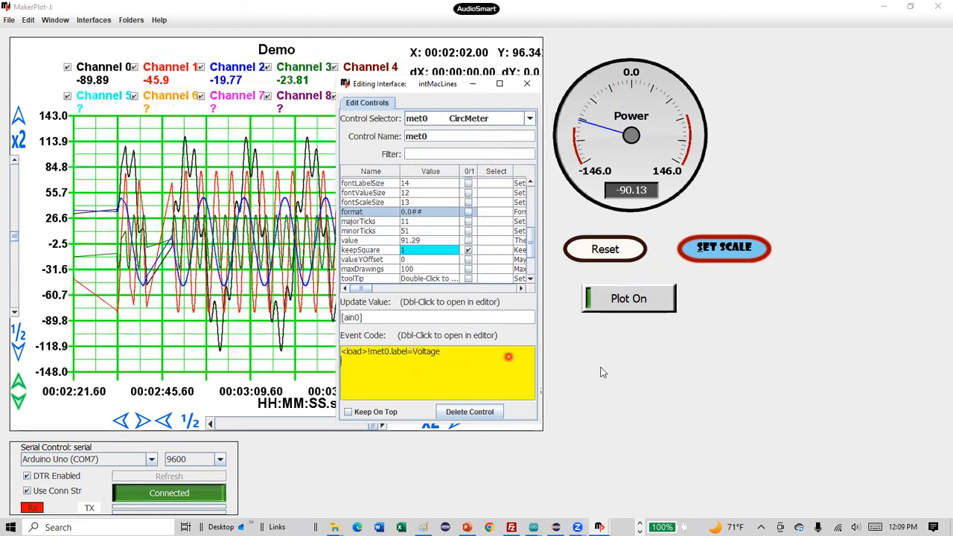
Step: Switch plotting off and back on, and enter the !runLoad instruction in the Debug/CLI window before closing it
left_click(614, 308)
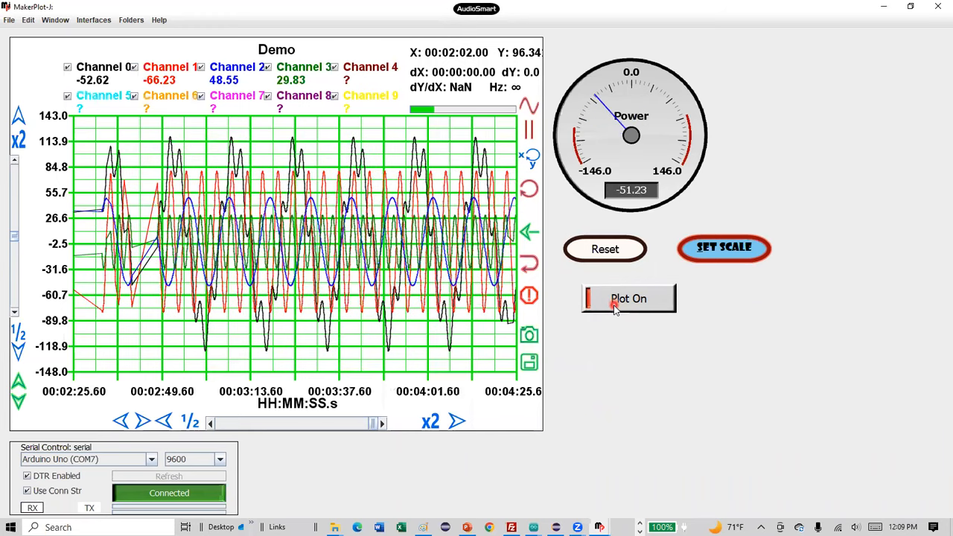
left_click(615, 308)
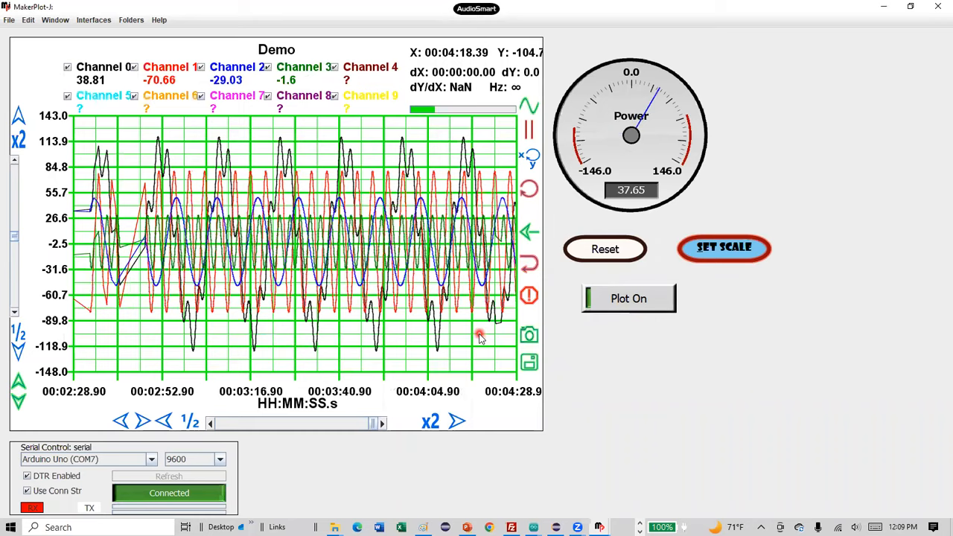
key("ctrl+d")
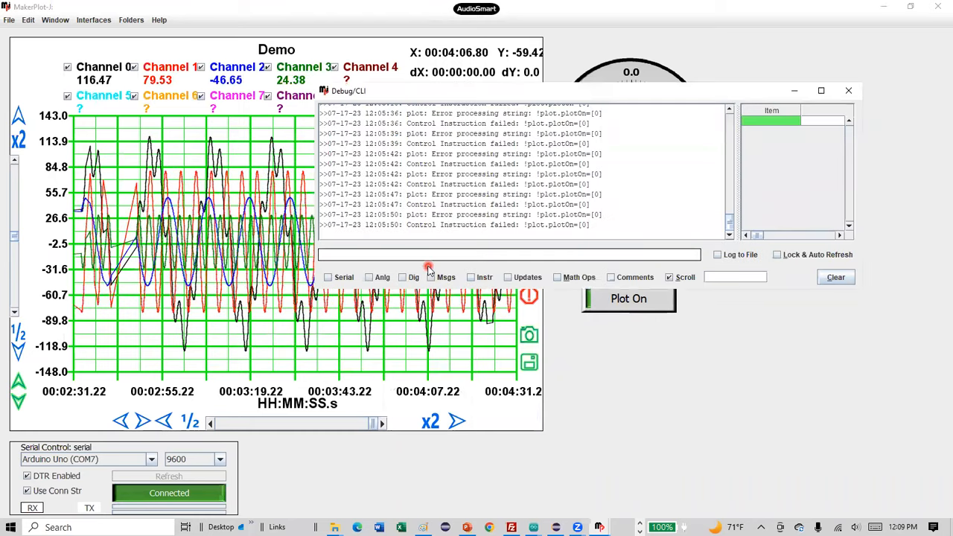
type("!r")
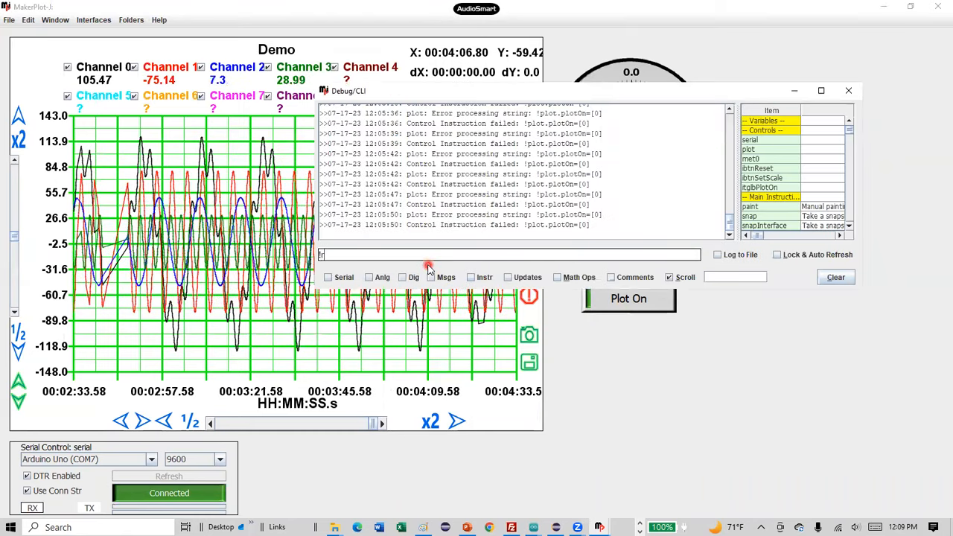
type("unLoad")
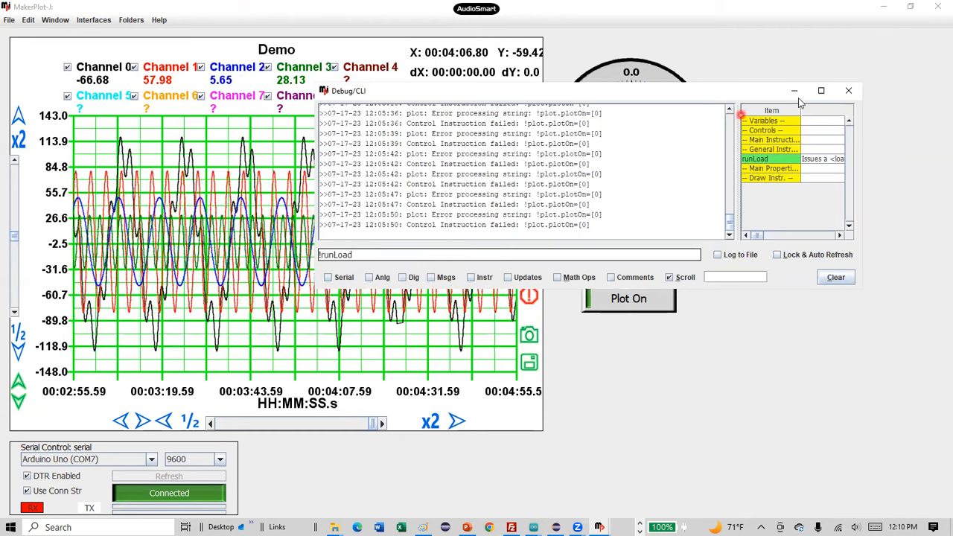
left_click(845, 91)
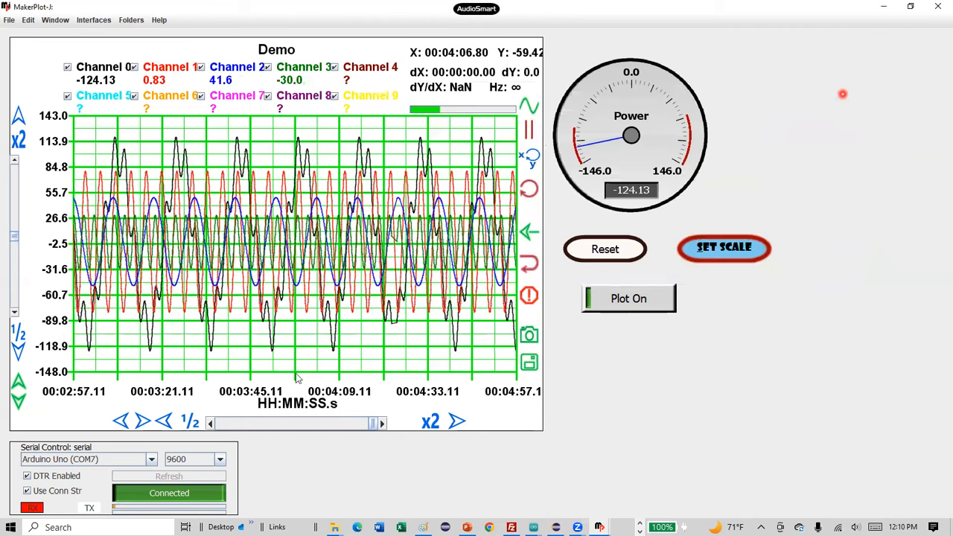
Step: Disconnect the serial port and save the interface as demo in the interfaces folder
left_click(183, 497)
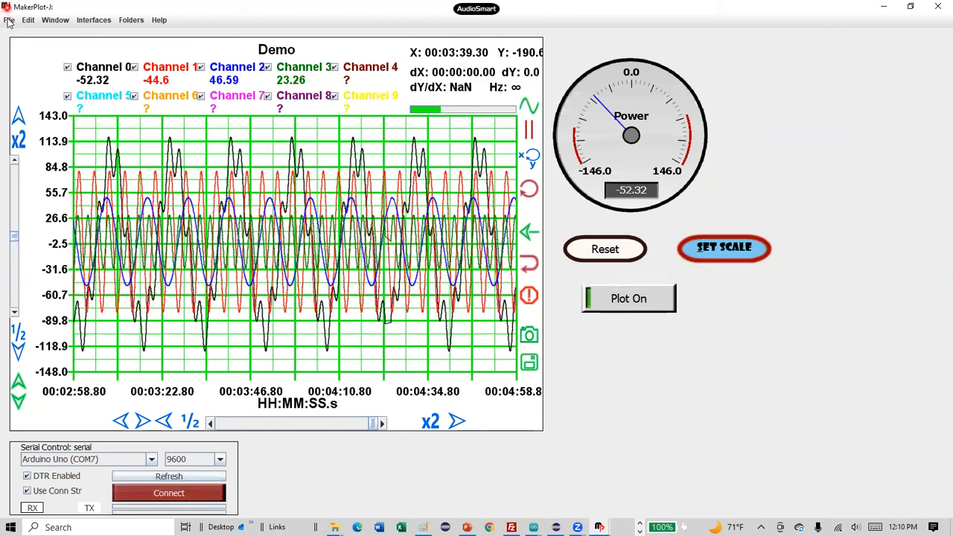
left_click(9, 20)
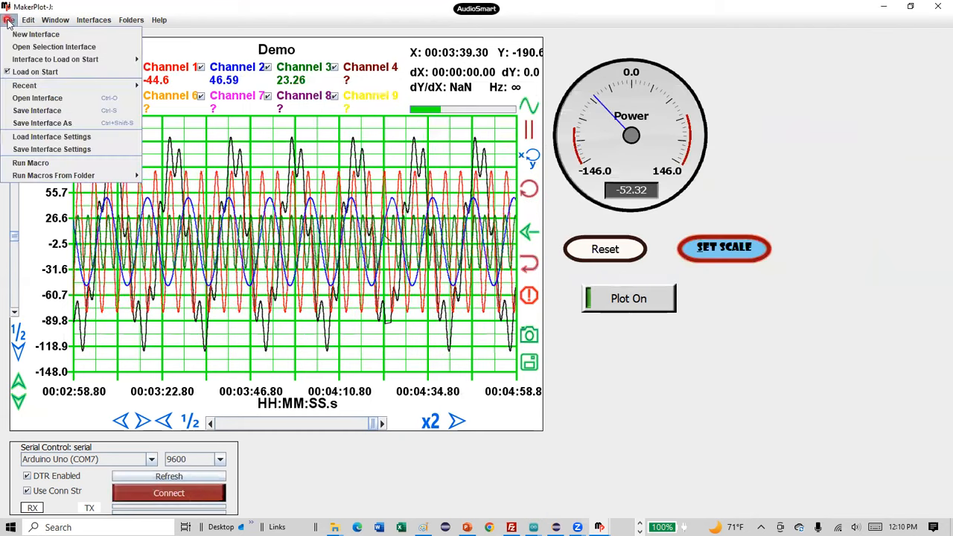
left_click(30, 111)
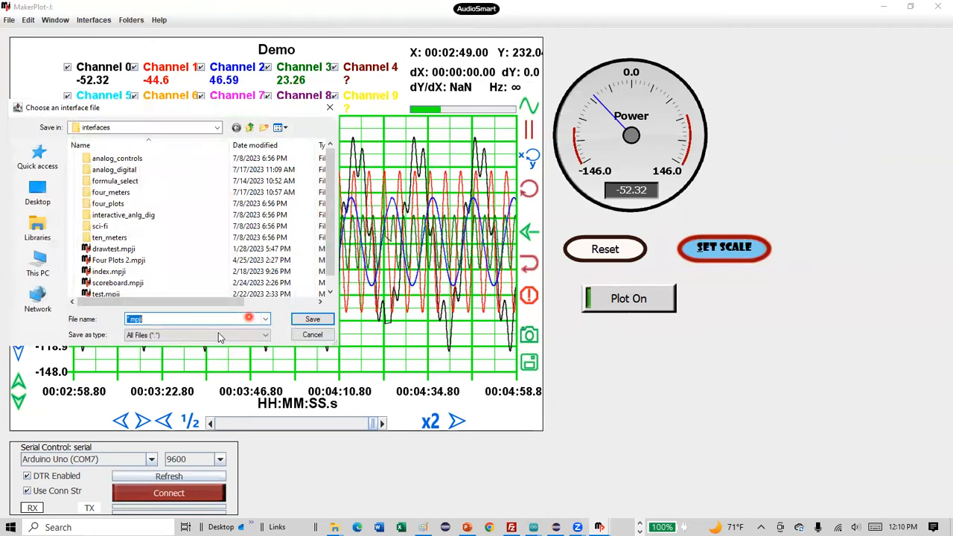
type("demo")
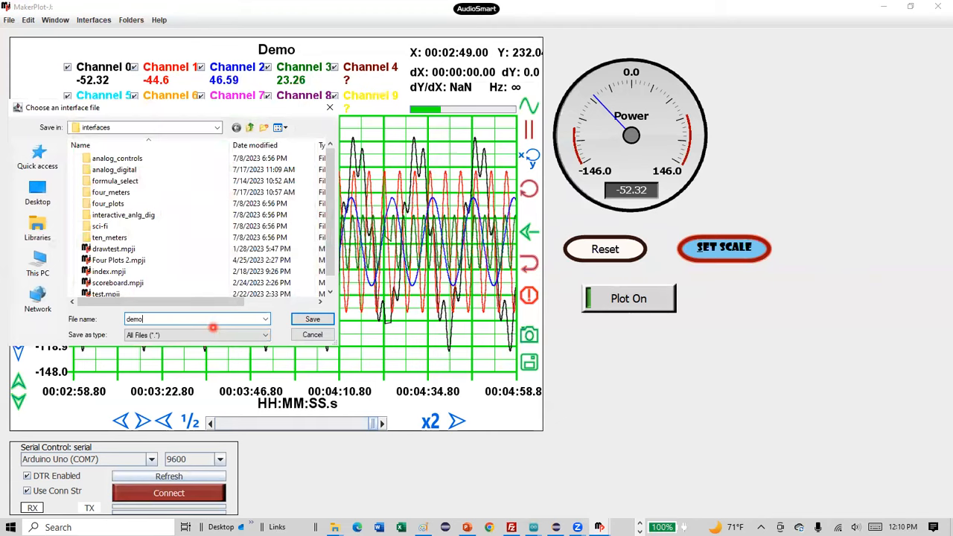
key("Return")
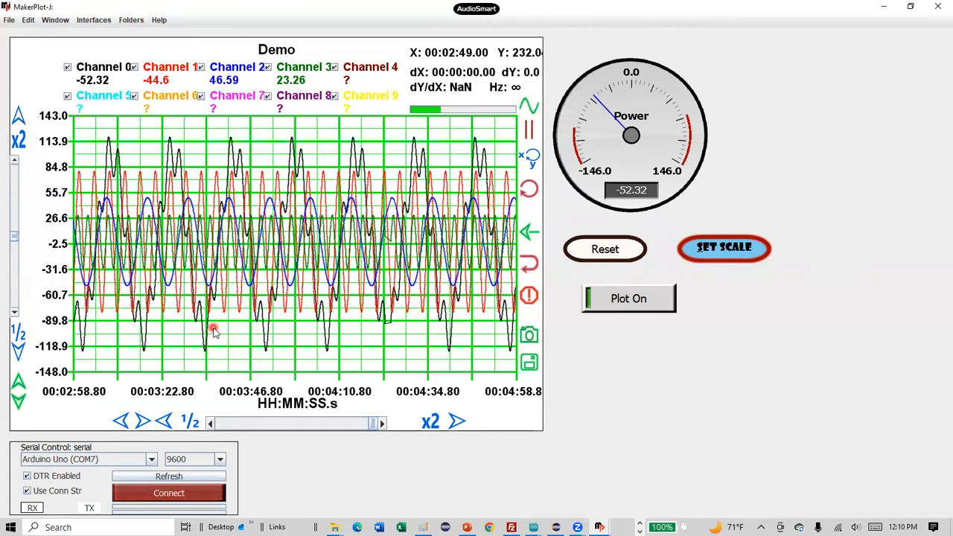
Step: Close MakerPlot-J, confirm the exit, relaunch it from the desktop and maximize the Interface Selection window
left_click(937, 8)
left_click(460, 279)
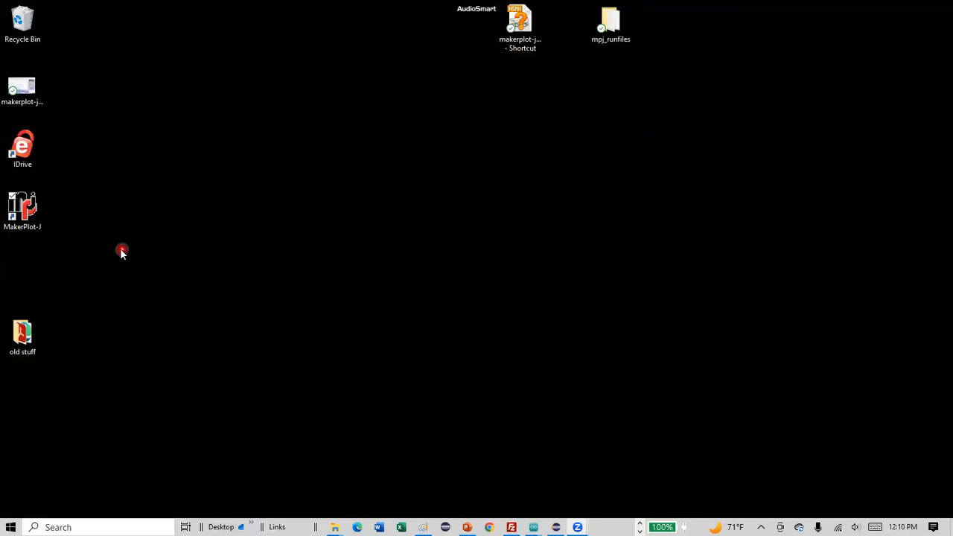
double_click(25, 220)
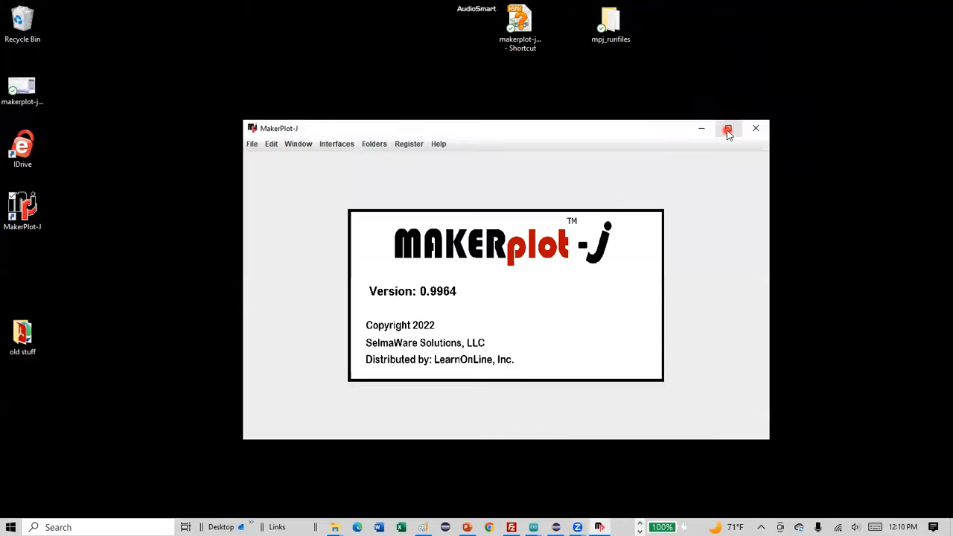
left_click(594, 374)
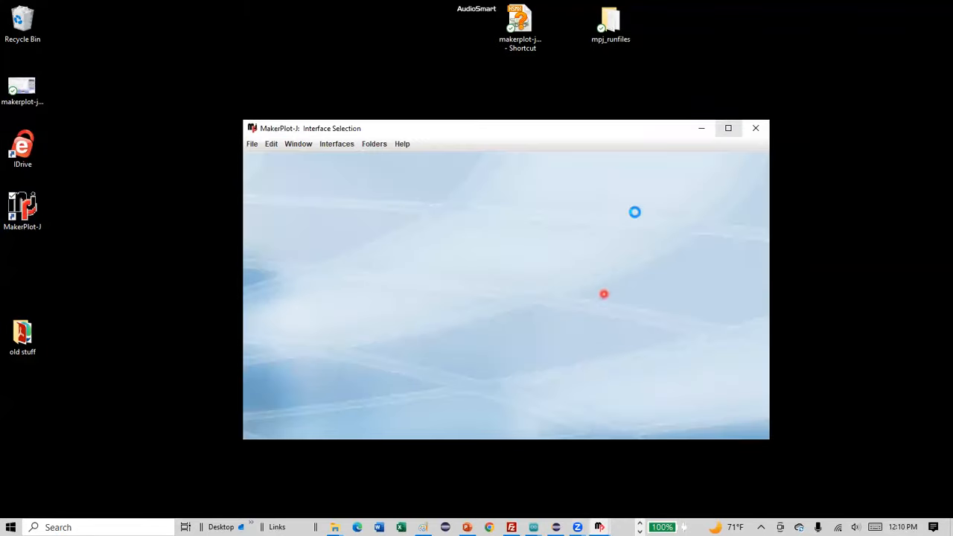
left_click(727, 128)
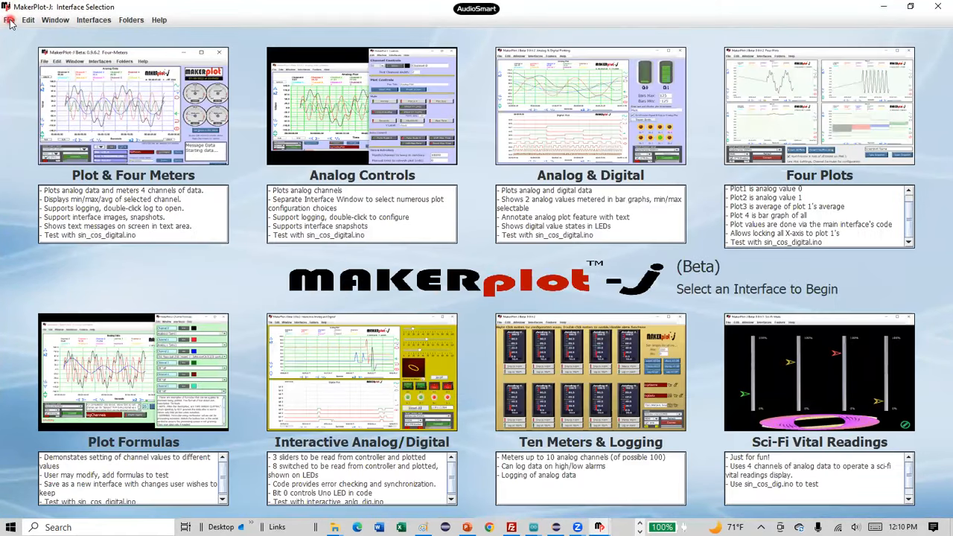
Step: Open the recently used interface interfaces/demo.mpji
left_click(9, 20)
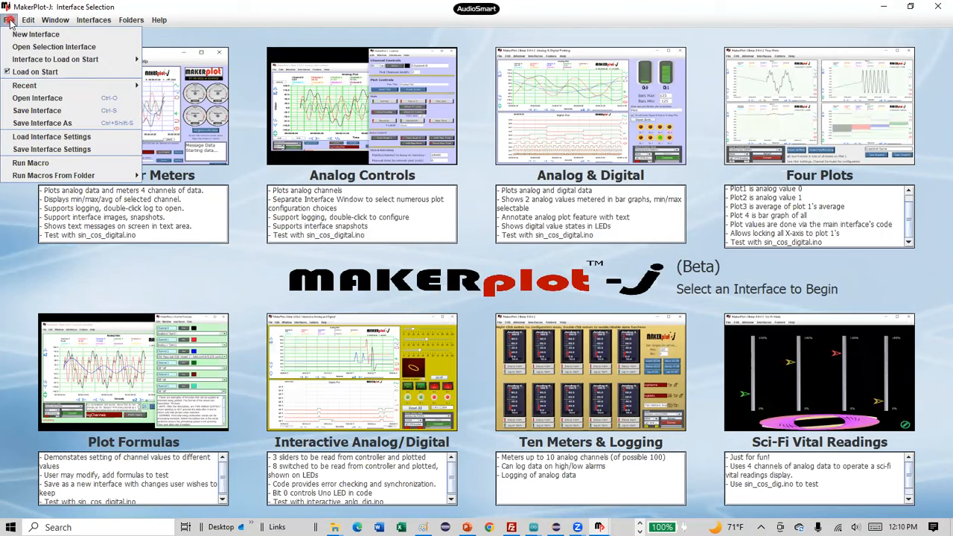
mouse_move(52, 86)
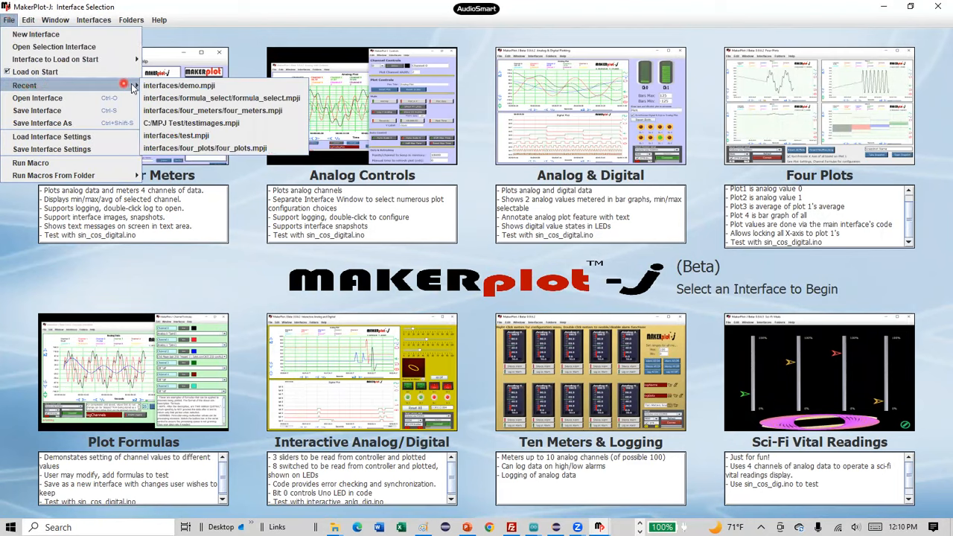
left_click(172, 86)
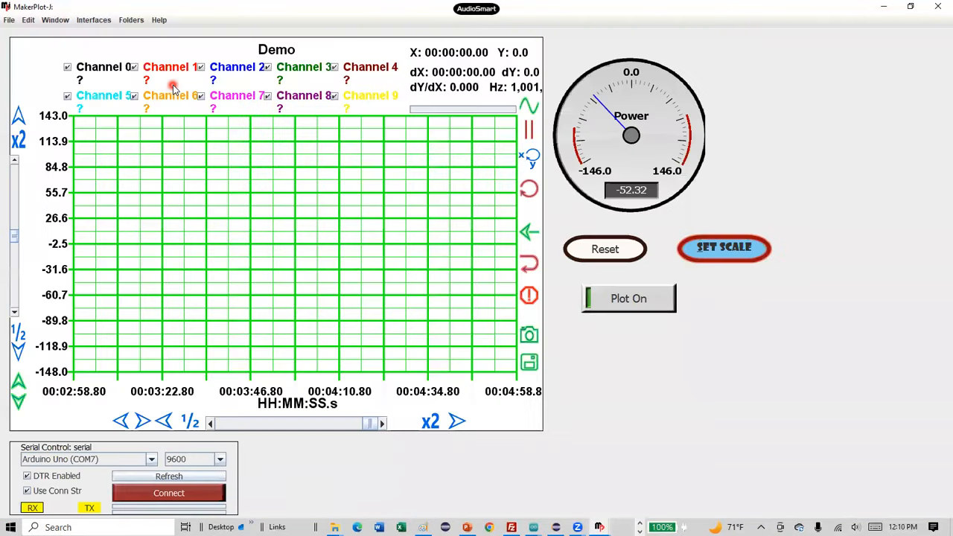
left_click(290, 246)
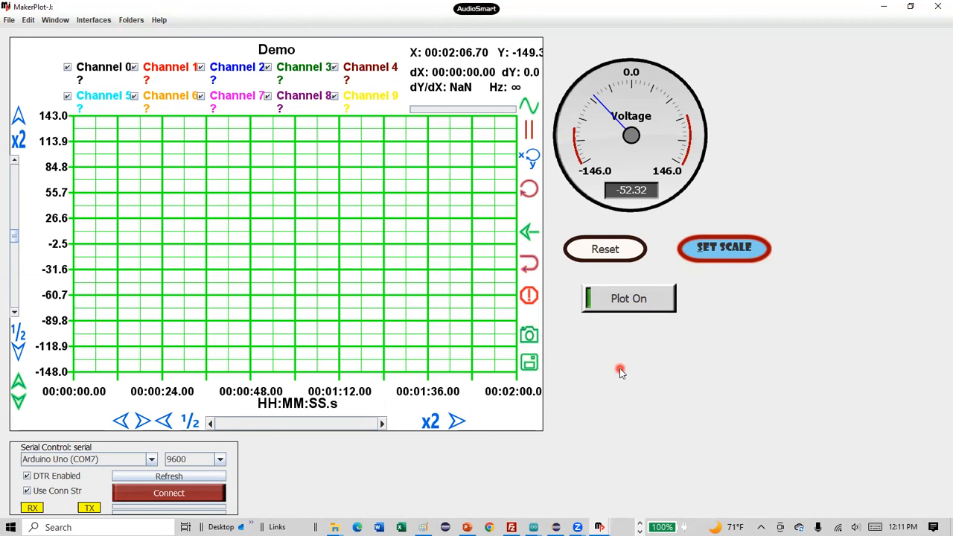
Step: Open the Debug/CLI window and create a variable with the instruction !makeVar test=20
key("ctrl+d")
left_click(367, 235)
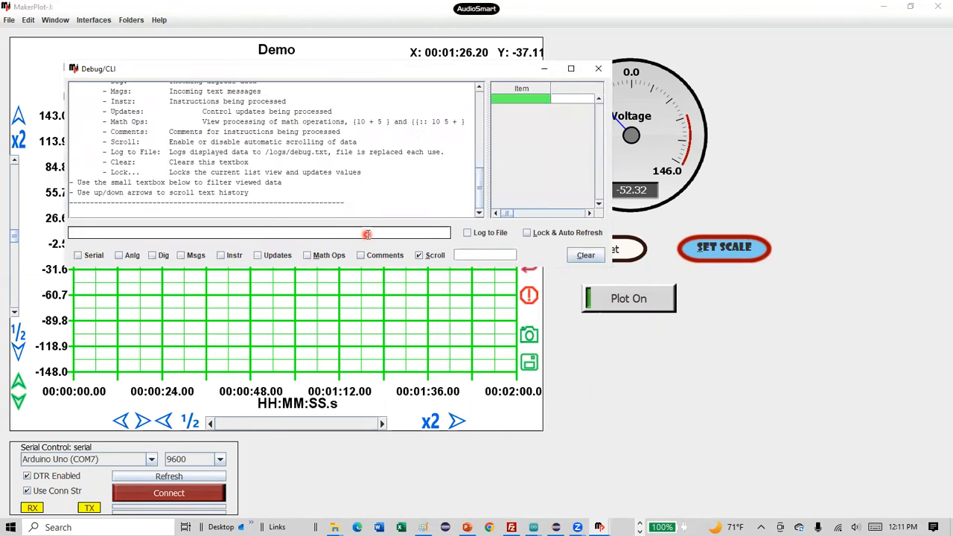
type("!make")
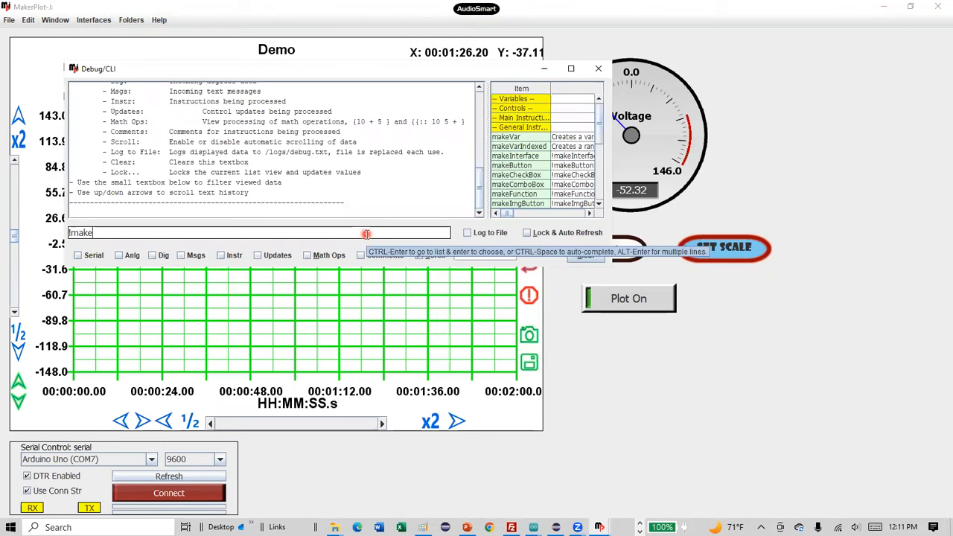
type("Var")
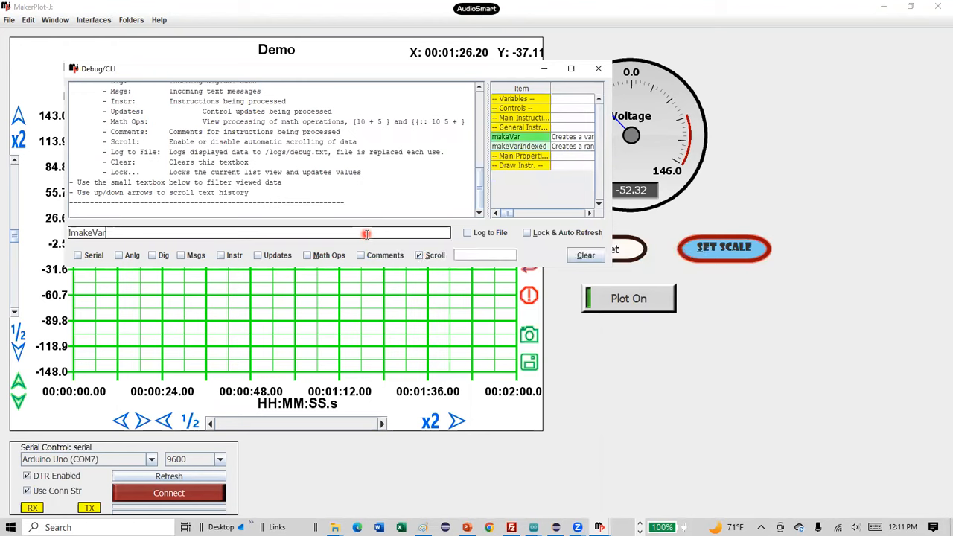
type(" test=20")
key("ctrl+Return")
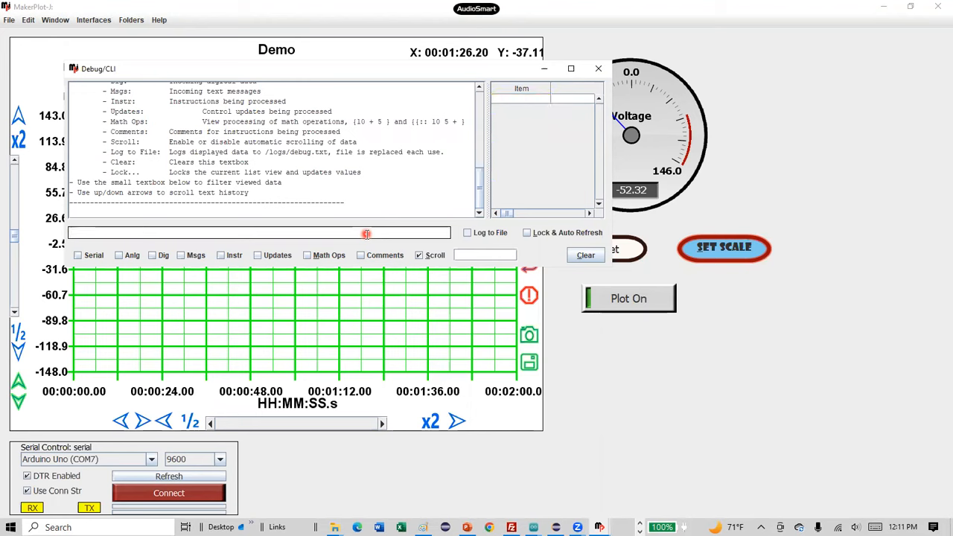
Step: Print the variable's value with ? [test], taking the test name from the suggested items
type("? [")
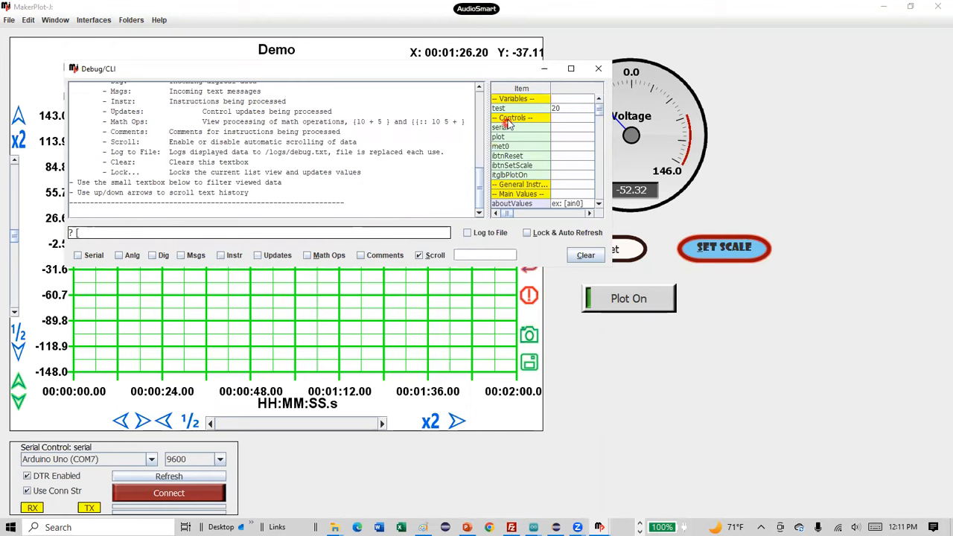
left_click(510, 109)
double_click(510, 110)
type("]")
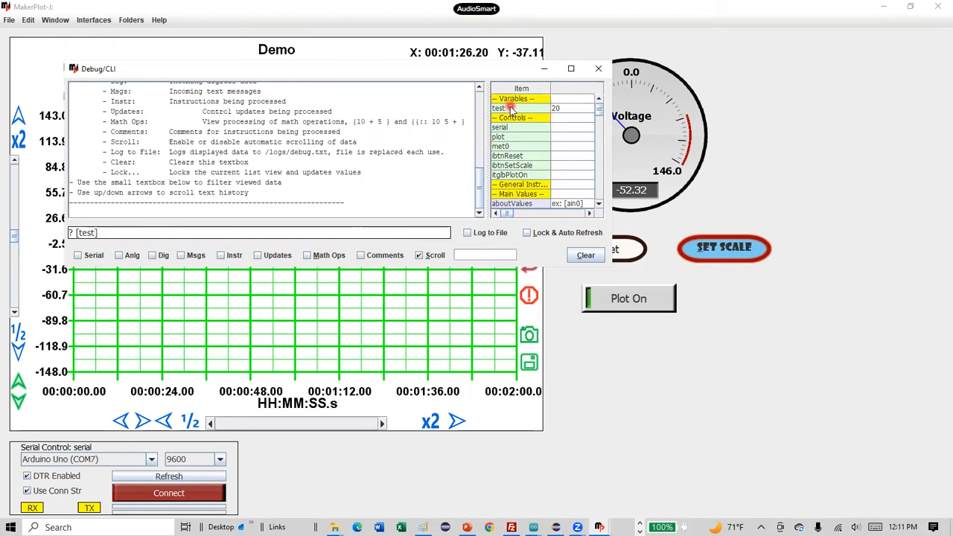
key("Return")
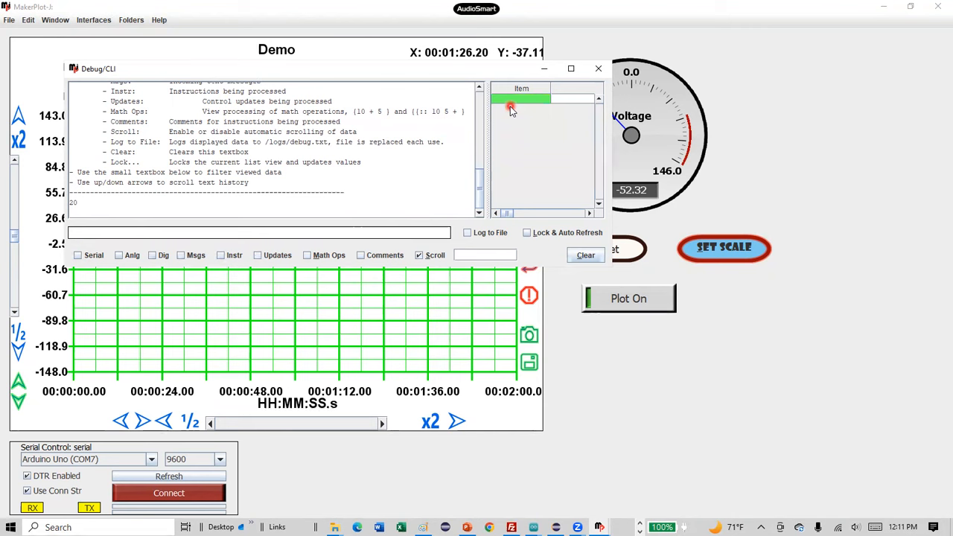
Step: Assign 40 to the variable with !test=40 and print its value again with ? [test]
type("!test")
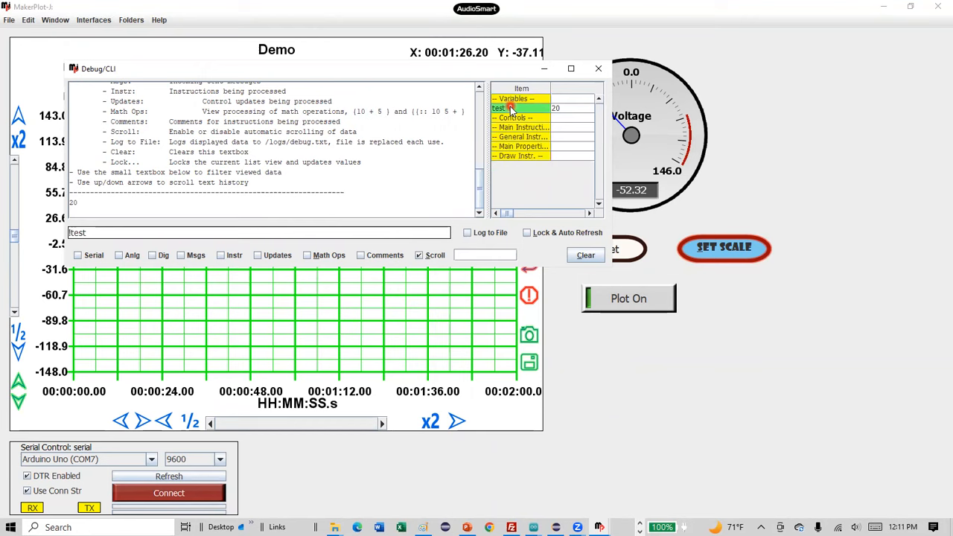
type("=40")
key("Return")
key("Up")
key("Up")
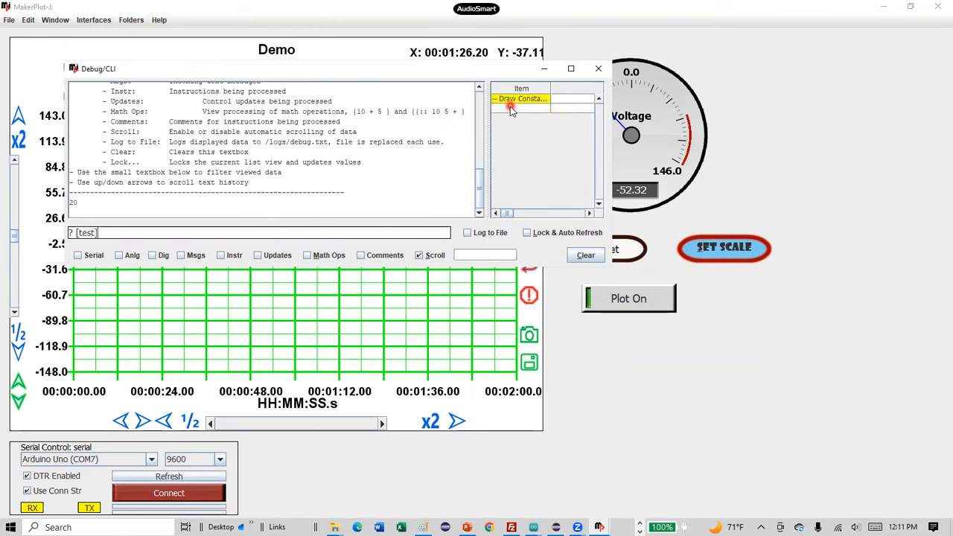
key("Return")
Step: Clear the recalled command and try to increment the variable with the instruction !test++
key("Up")
key("BackSpace")
key("BackSpace")
key("BackSpace")
key("BackSpace")
key("BackSpace")
key("BackSpace")
key("BackSpace")
key("BackSpace")
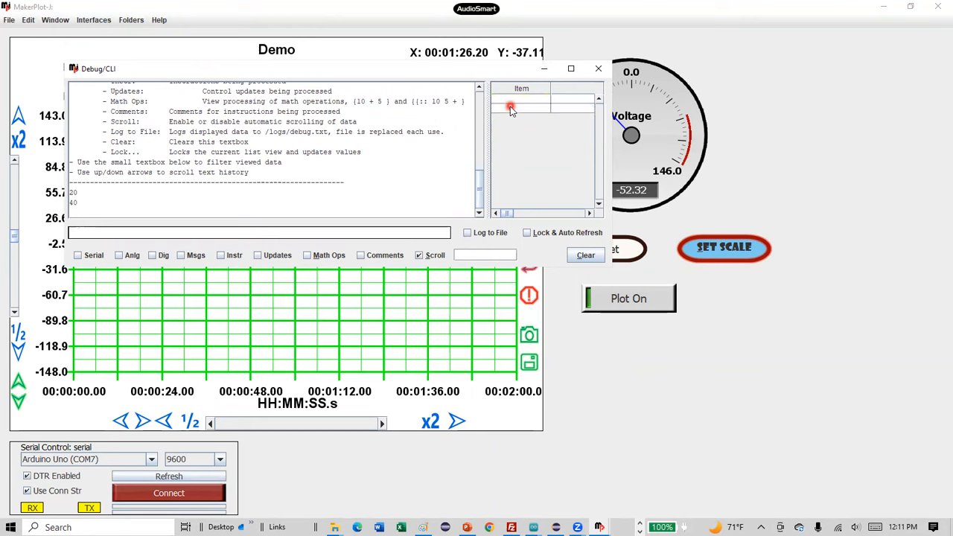
type("!test++")
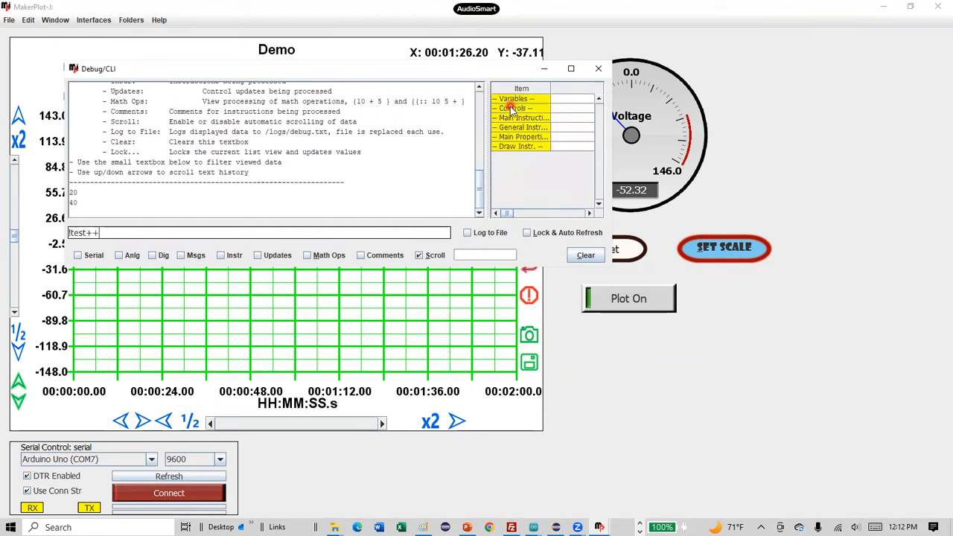
key("Return")
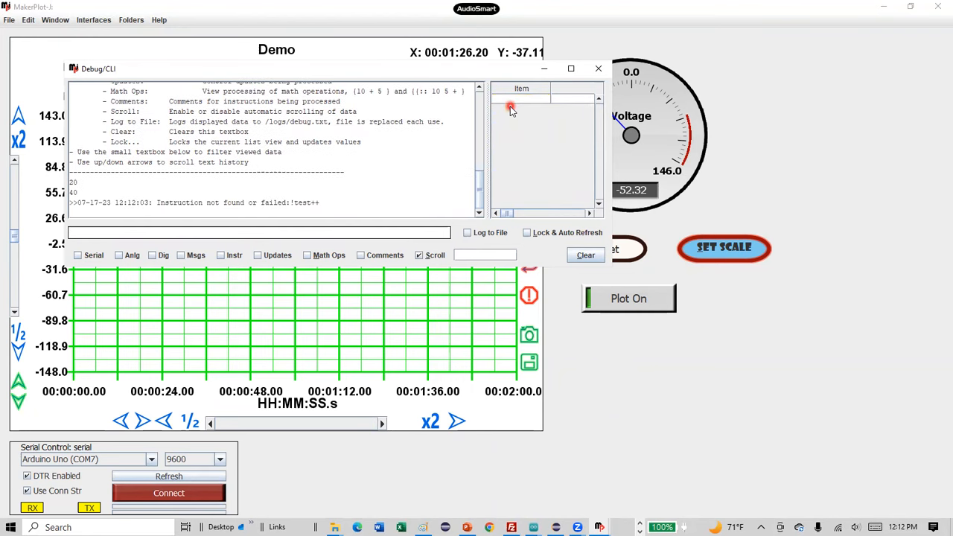
Step: Replace the failed instruction with ? [test++] and run it four times to print and post-increment the variable
key("Up")
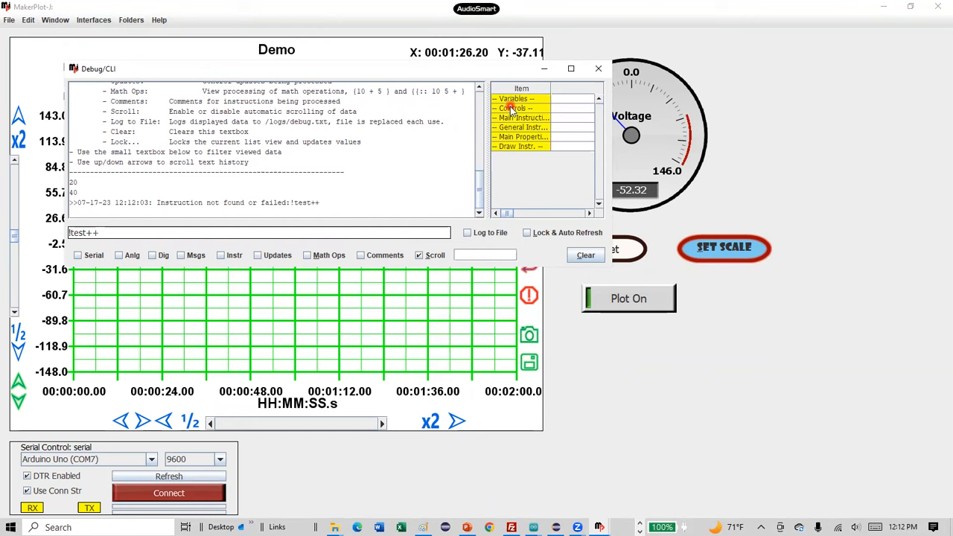
key("BackSpace")
key("BackSpace")
key("BackSpace")
key("BackSpace")
key("BackSpace")
key("BackSpace")
key("BackSpace")
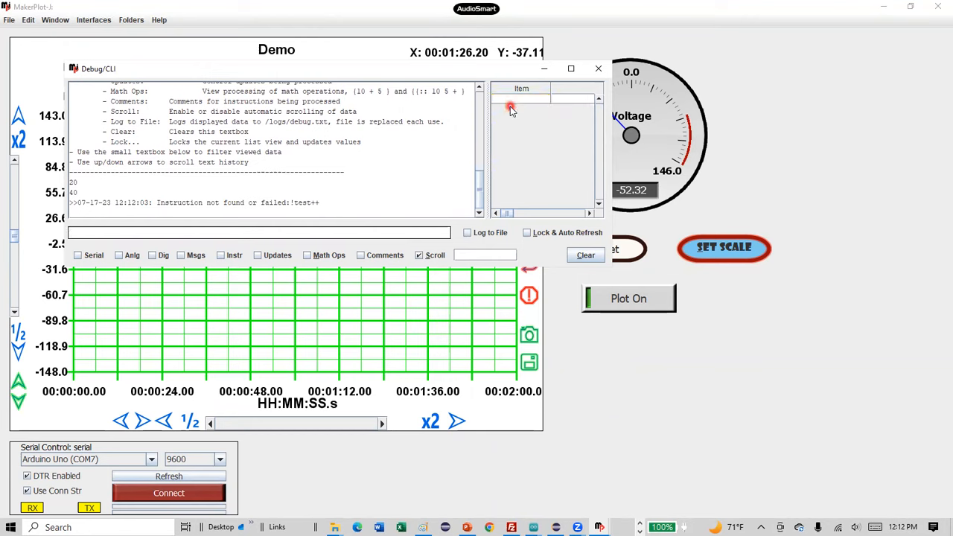
type("? ")
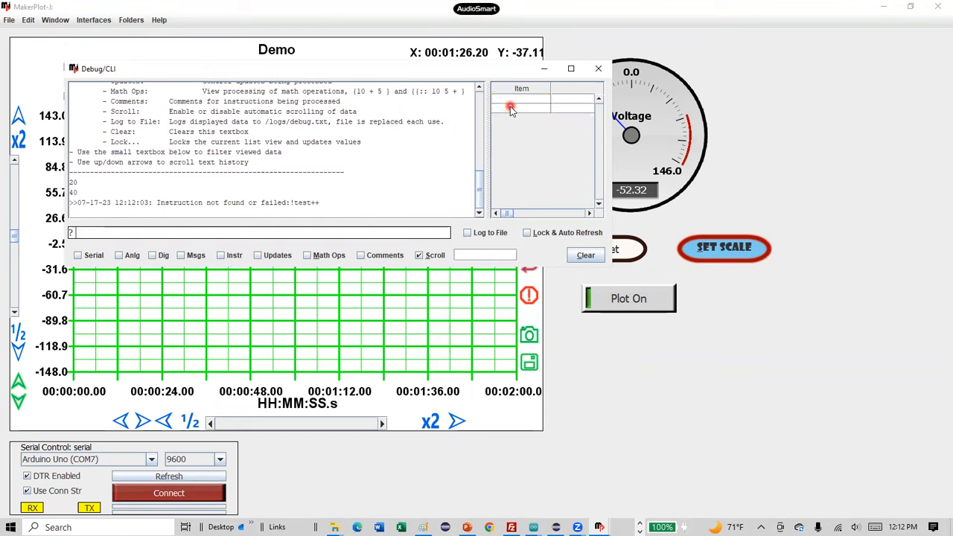
type("[test++]")
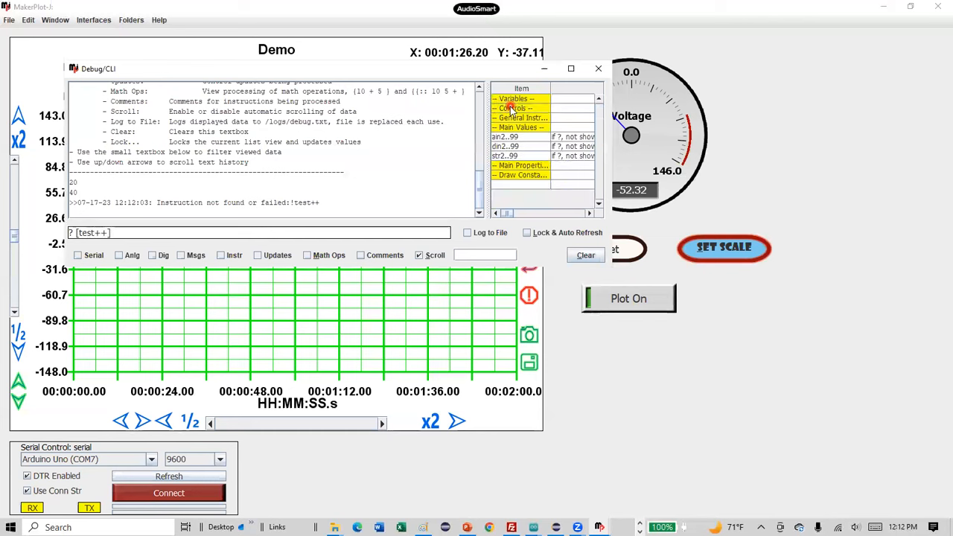
key("Return")
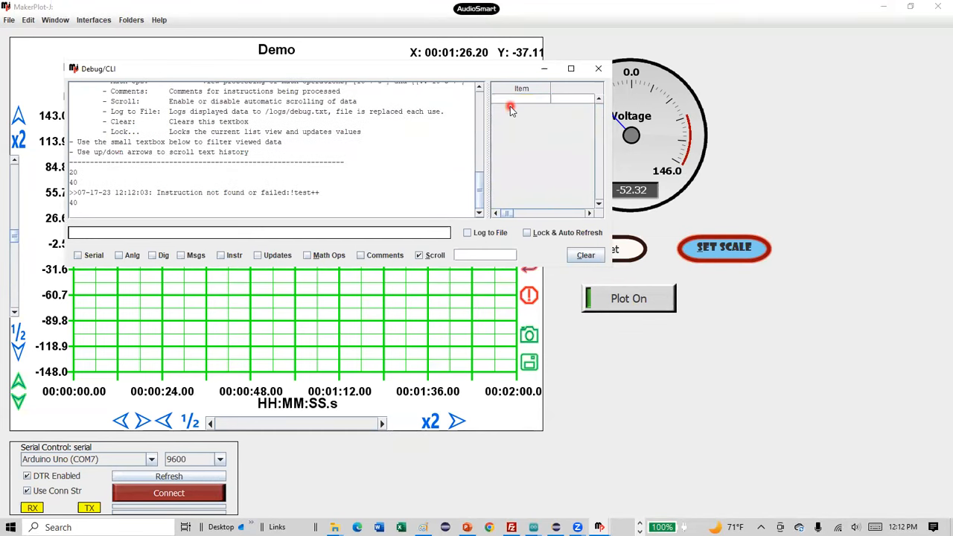
key("Up")
key("Return")
key("Up")
key("Return")
key("Up")
key("Return")
Step: Edit the recalled command to ? [++test] and run it to pre-increment the variable before printing
key("Up")
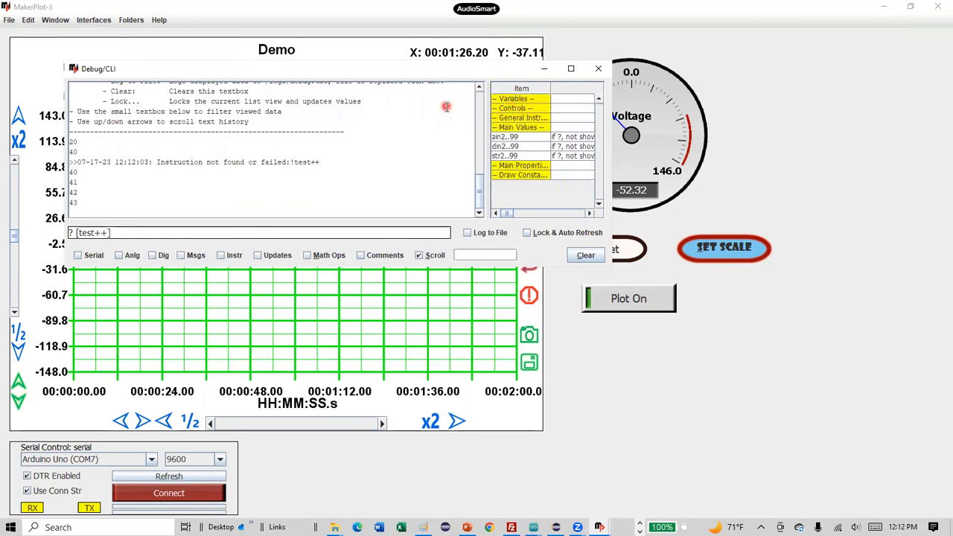
key("Left")
key("BackSpace")
key("BackSpace")
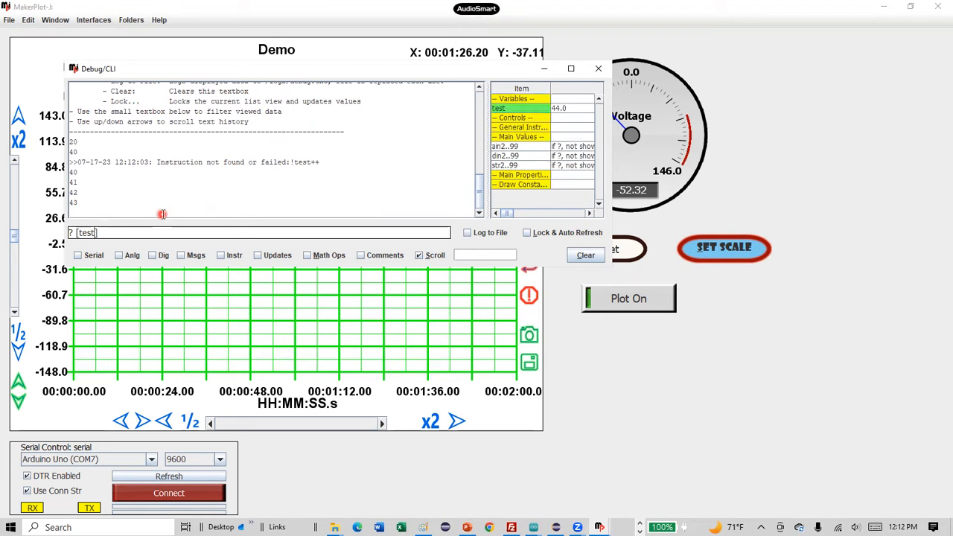
key("Left")
key("Left")
key("Left")
key("Left")
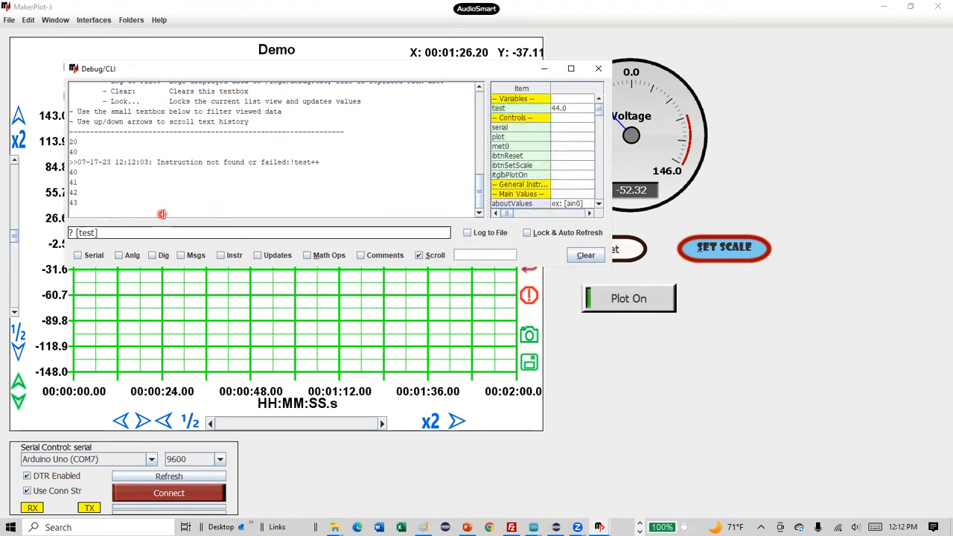
type("++")
key("Return")
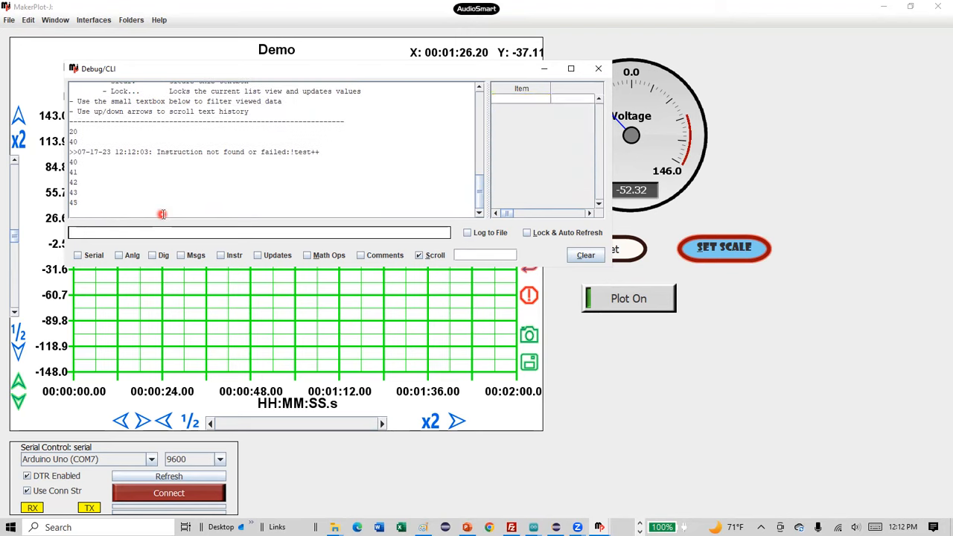
Step: Recall the pre-increment command, remove its print prefix and enter [++test] alone to send the value as data
left_click(784, 27)
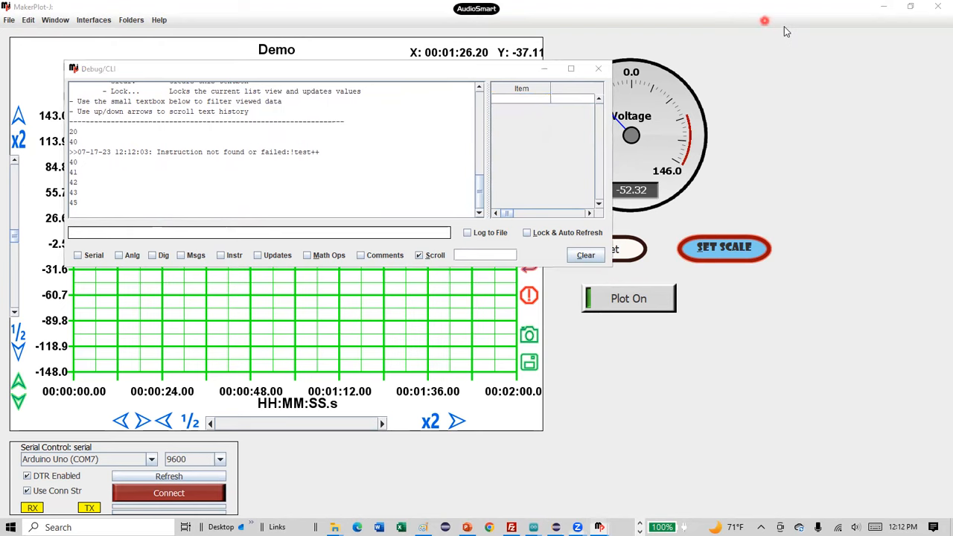
left_click(419, 230)
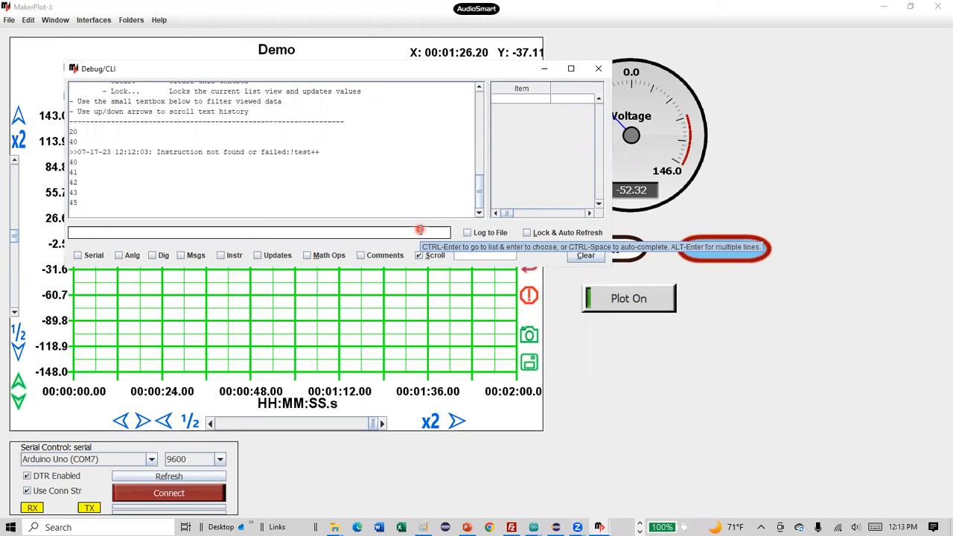
key("Up")
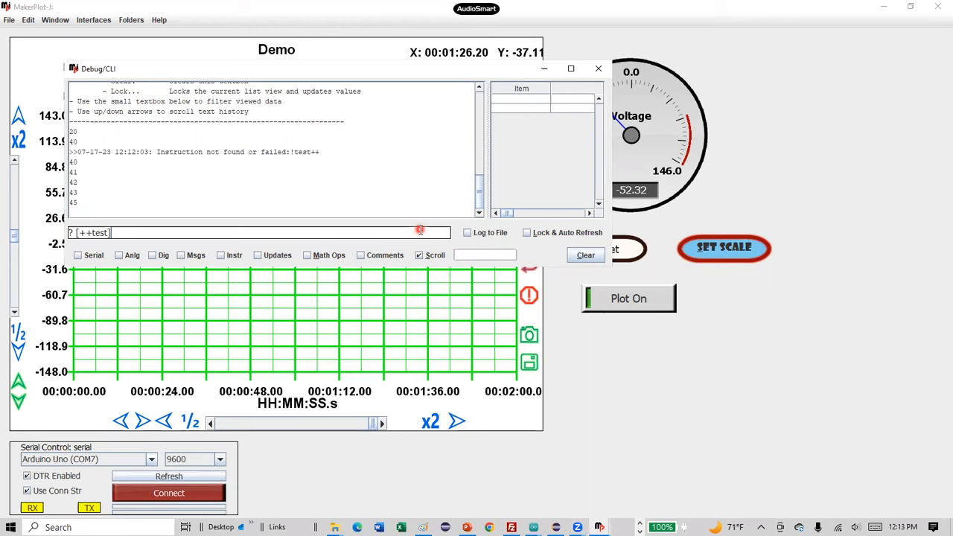
key("Home")
key("Delete")
key("Delete")
key("Return")
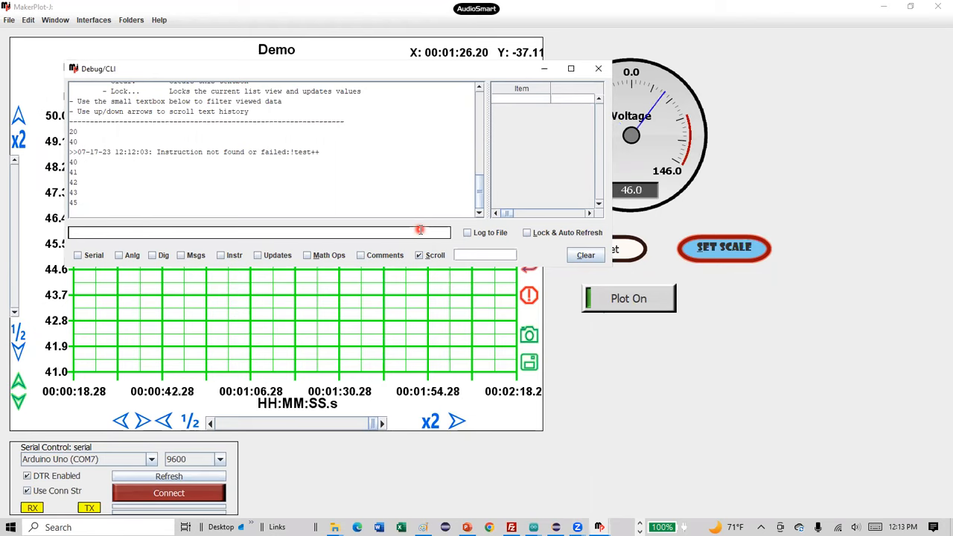
Step: Print the variable's current value with ?[test]
type("?[te")
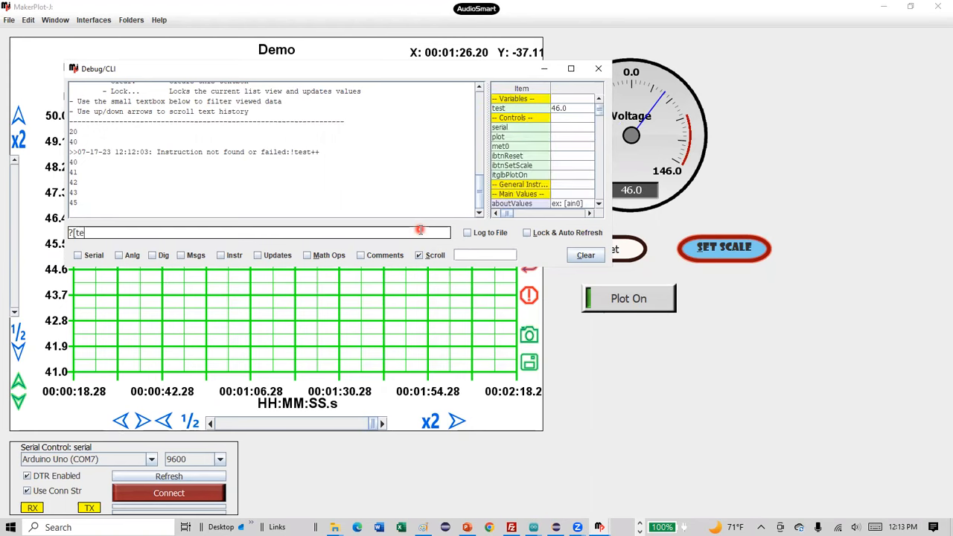
type("st]")
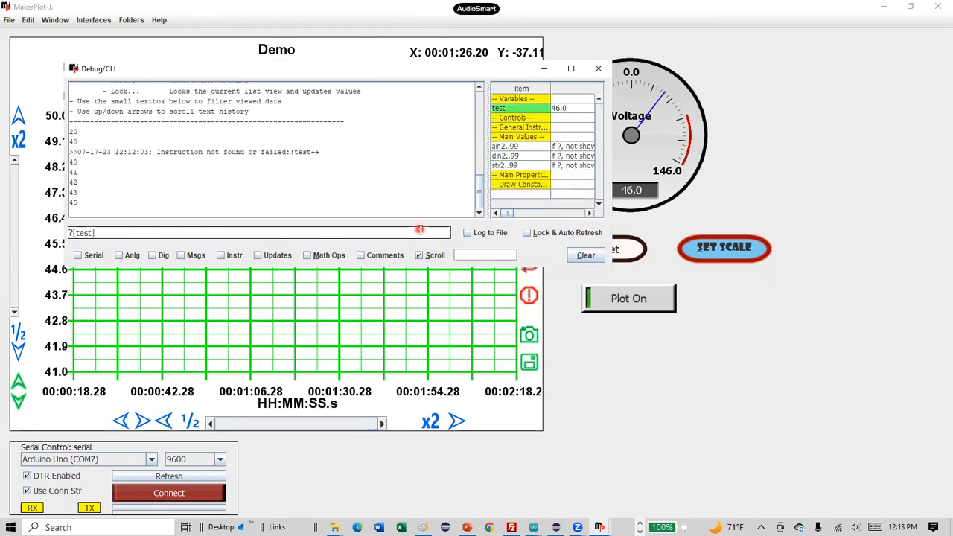
key("Return")
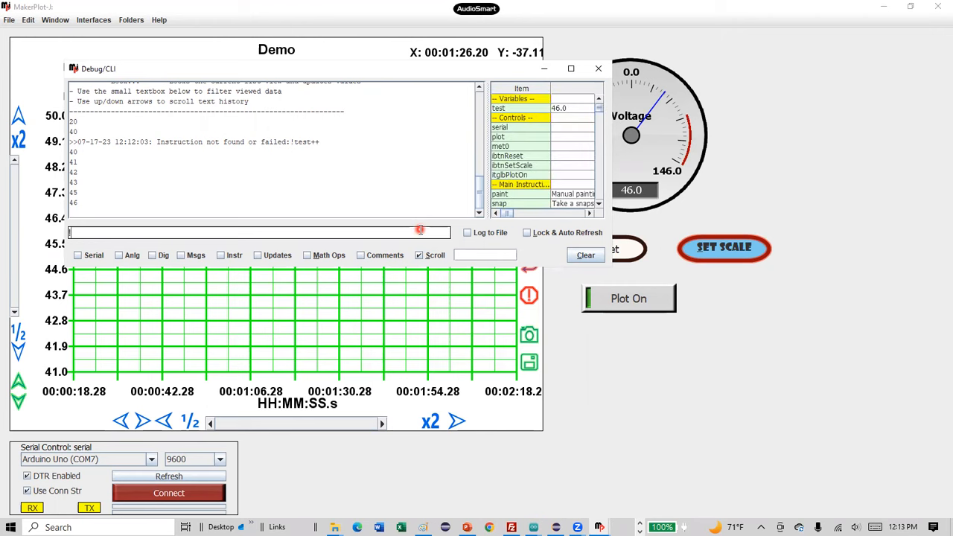
Step: Show the makeVarIndexed help and create ten indexed variables with !makeVarIndexed demo,10
type("mak")
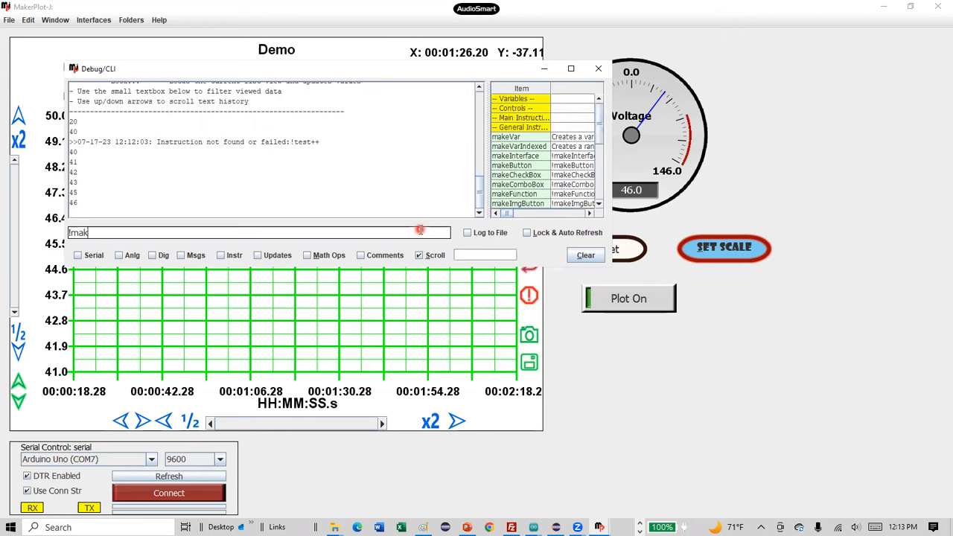
type("e")
double_click(524, 147)
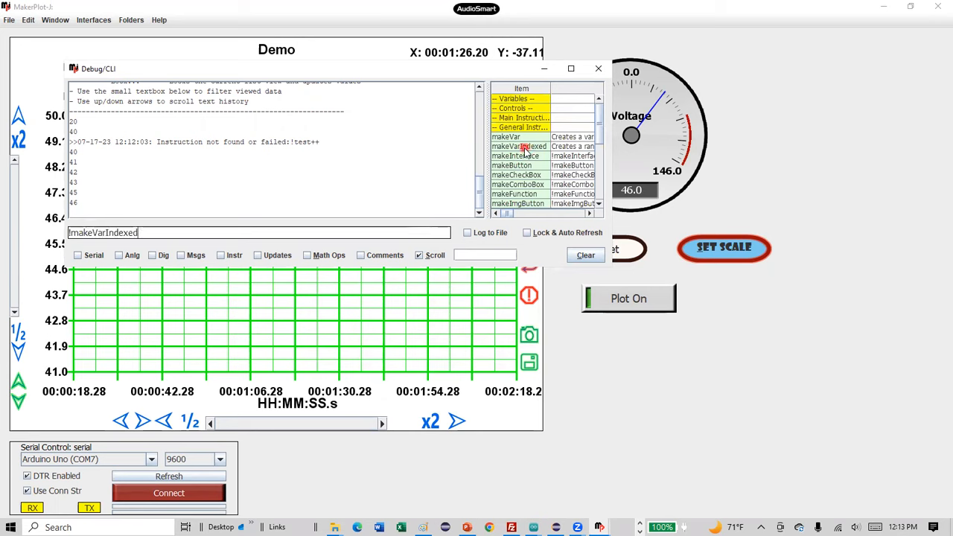
left_click(363, 232)
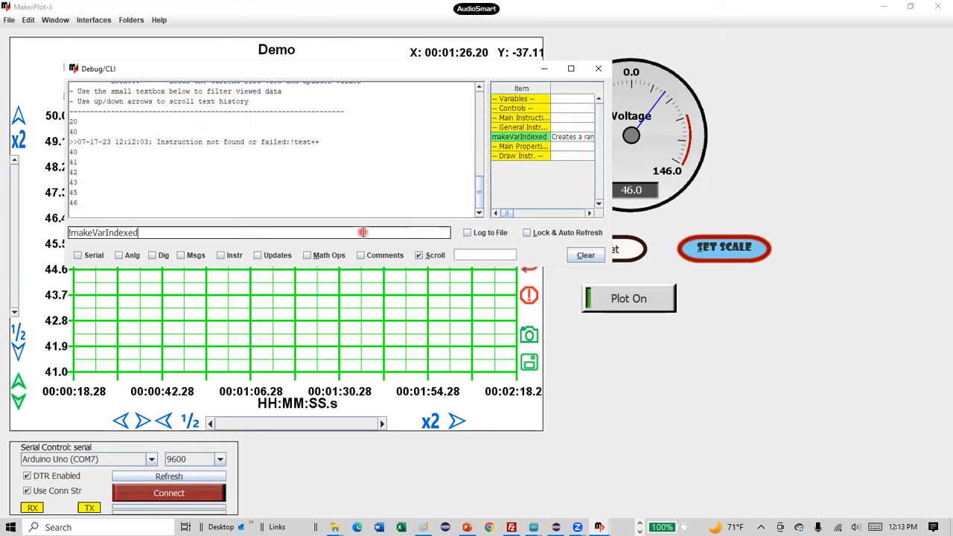
key("Return")
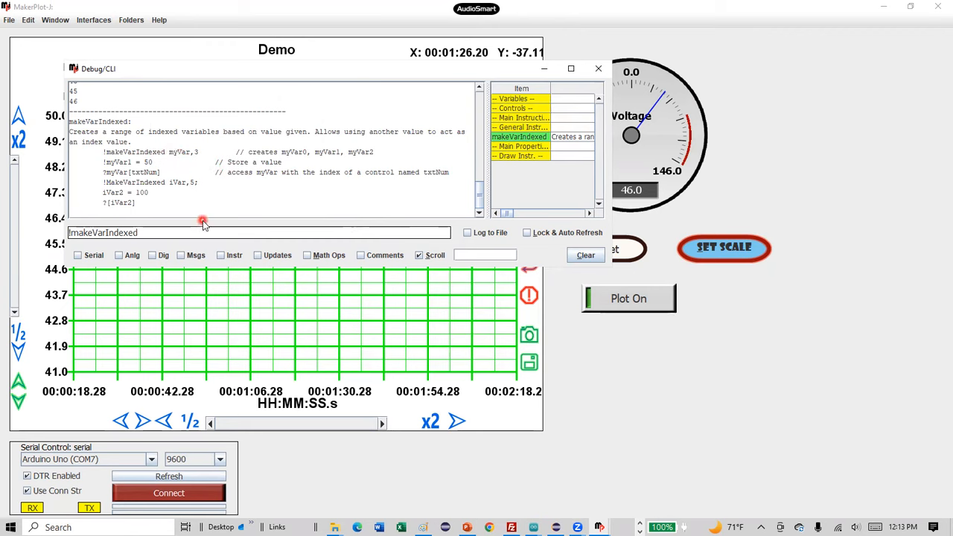
type("demo,10")
key("Return")
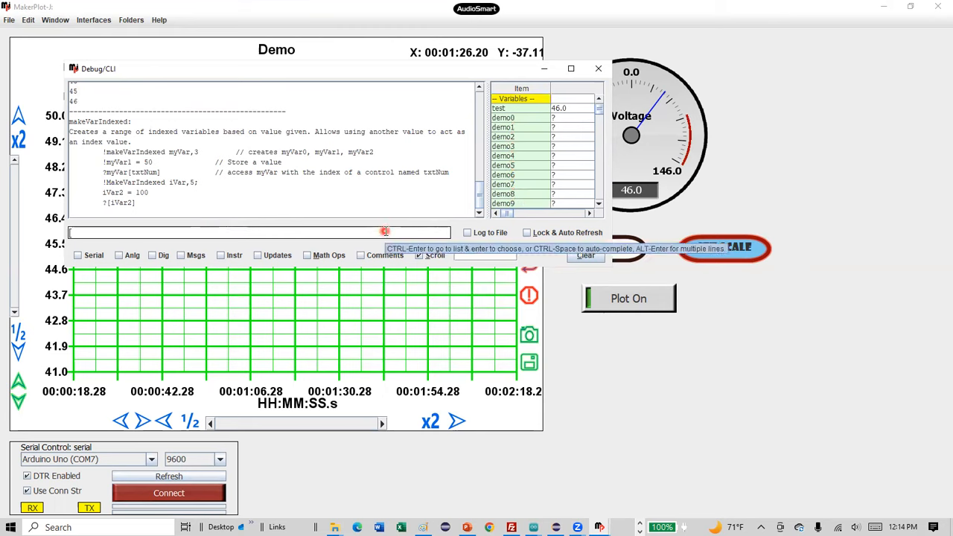
Step: Try to print an indexed variable with ? [demo[lsttest.index]], using a list's index, and close the Debug/CLI window
type("?")
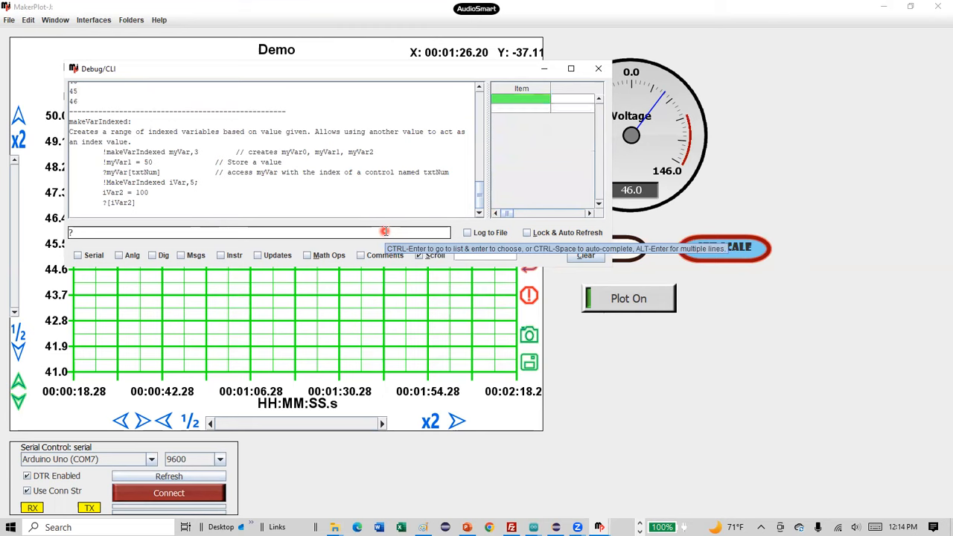
type(" [")
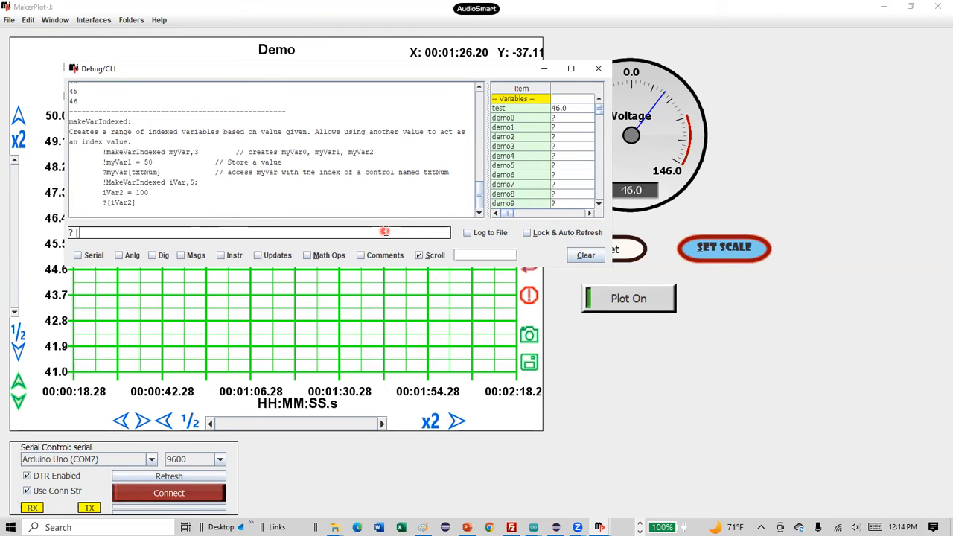
type("de")
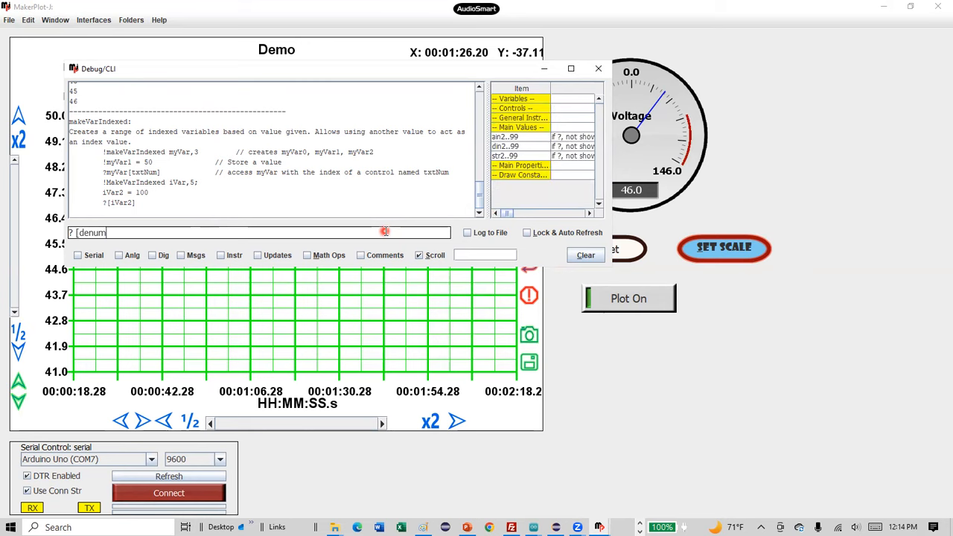
type("mo[l")
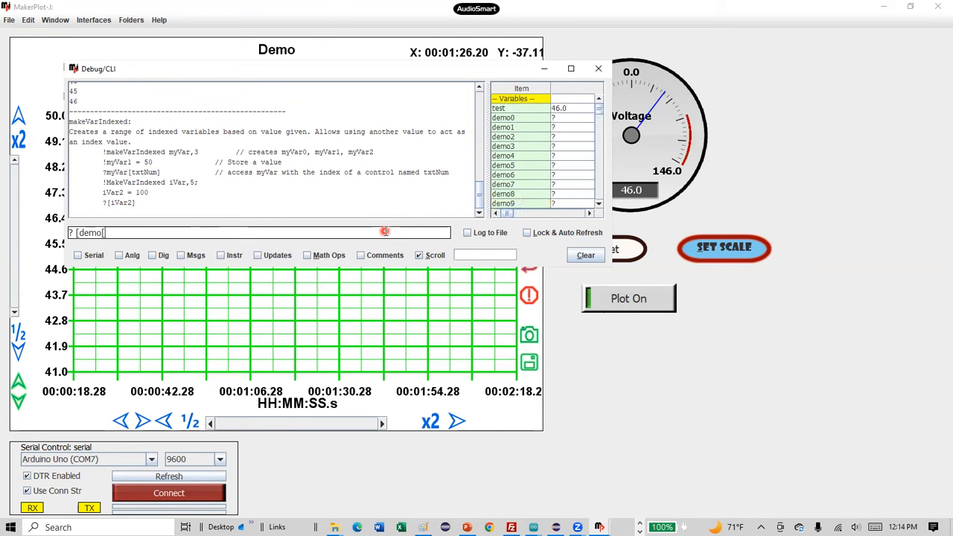
type("st")
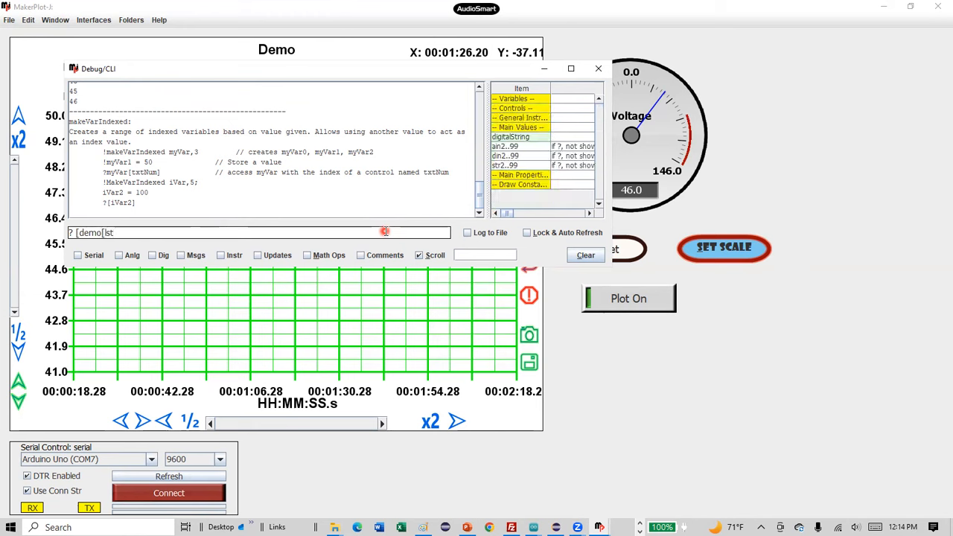
type("test.")
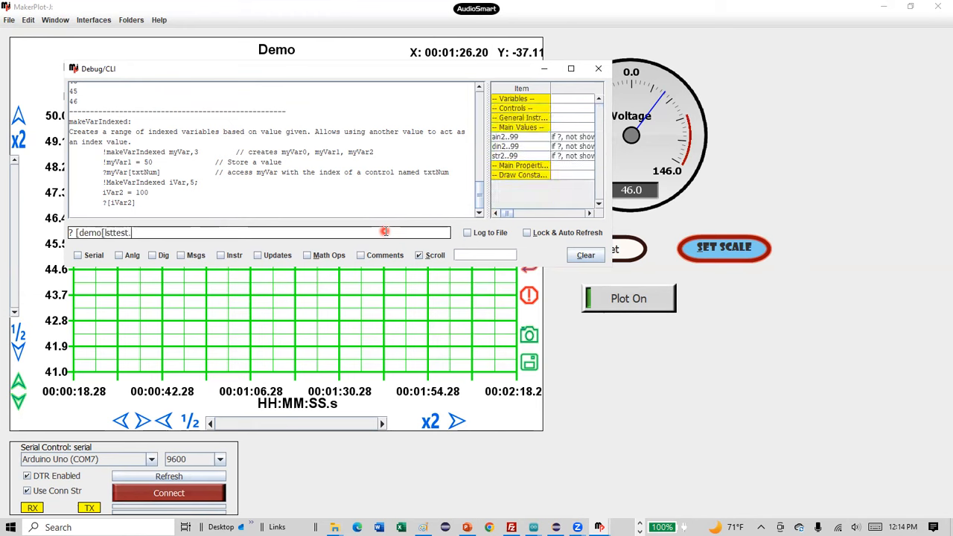
type("index]]")
key("Return")
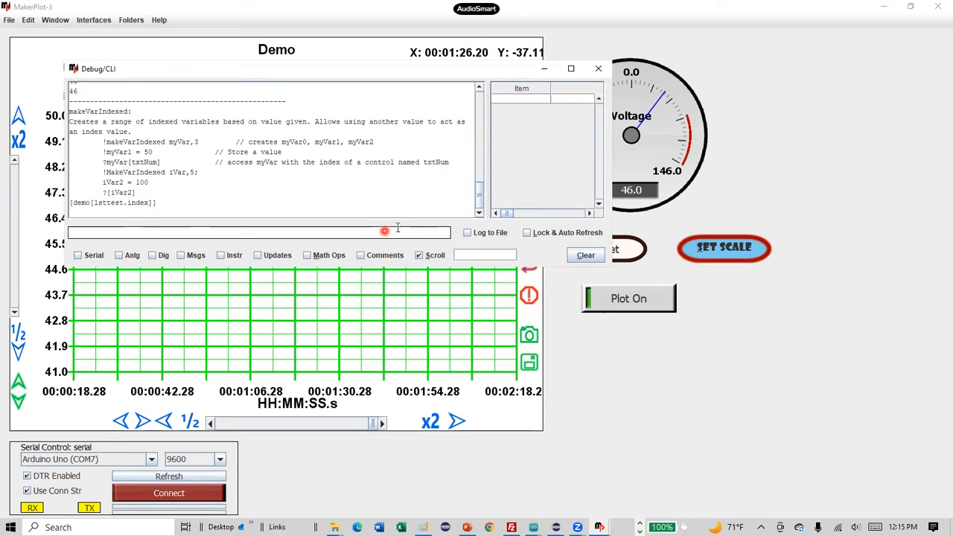
left_click(602, 69)
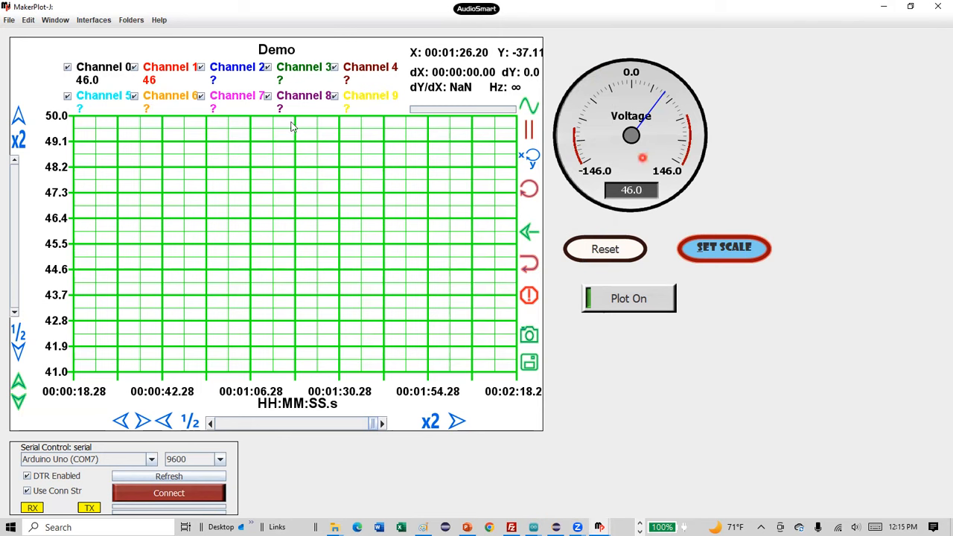
left_click(9, 21)
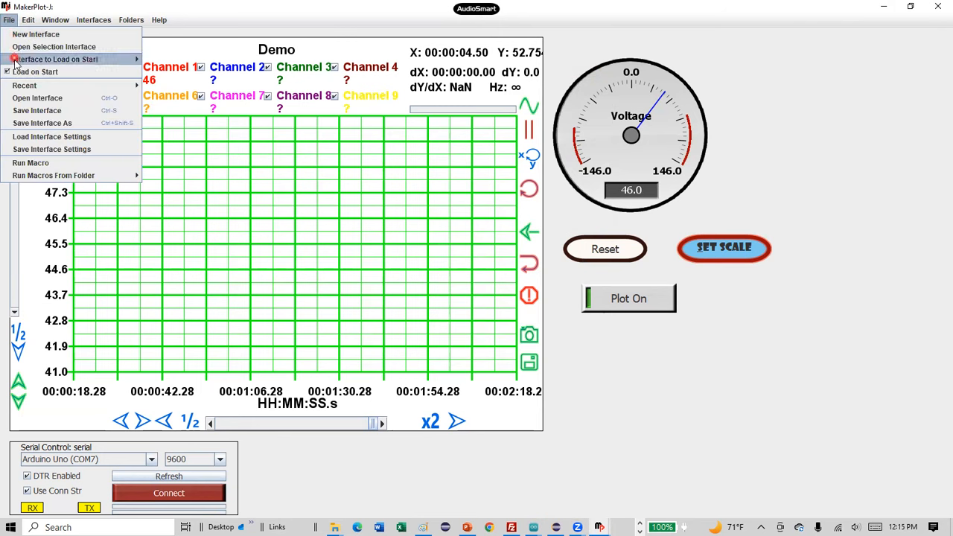
left_click(25, 124)
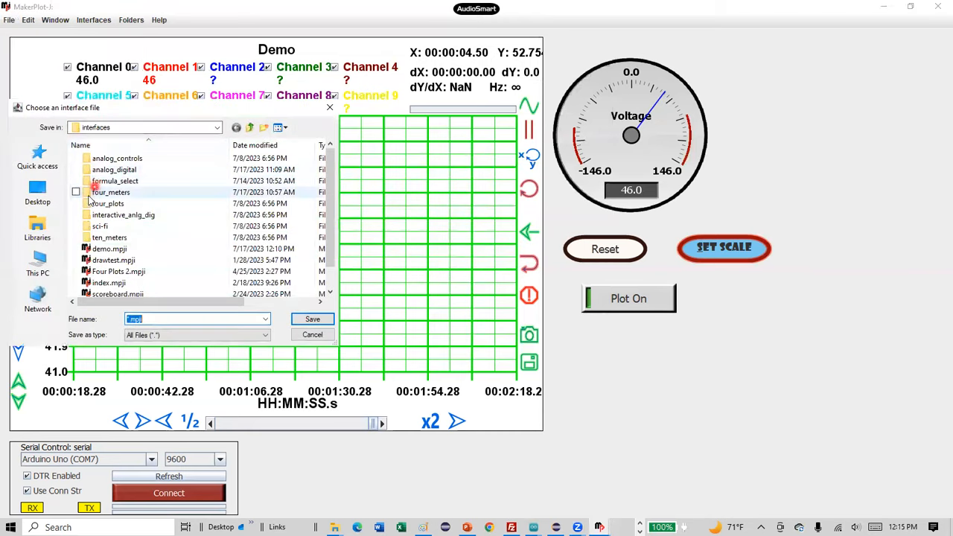
left_click(49, 196)
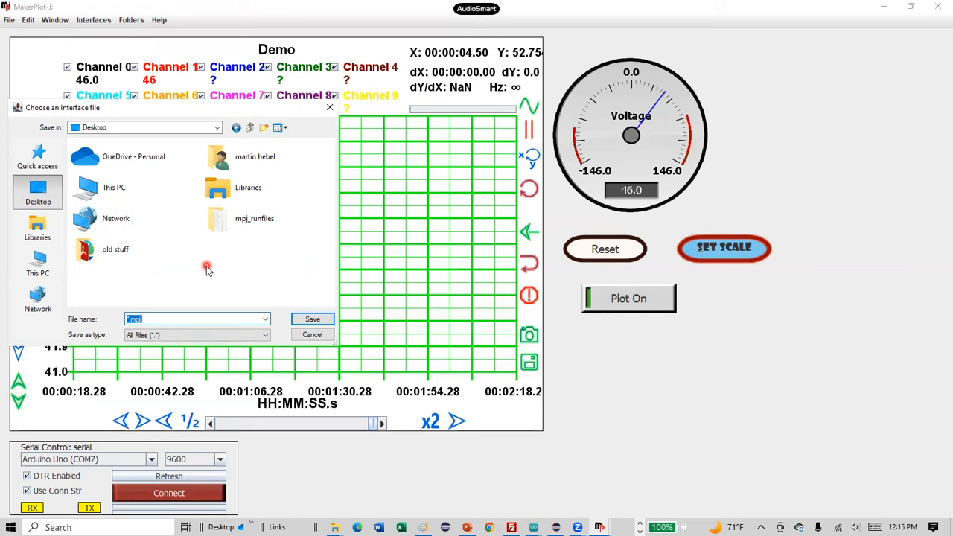
left_click(329, 109)
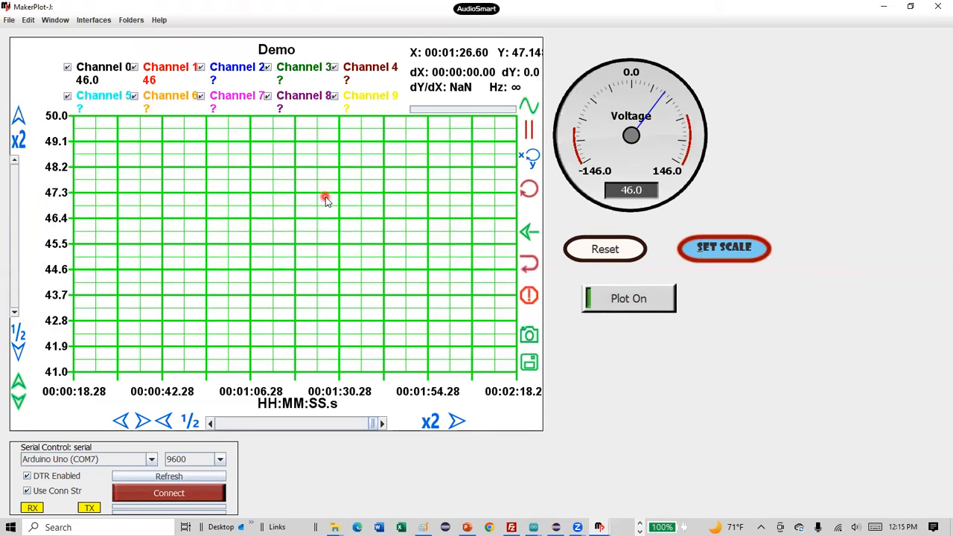